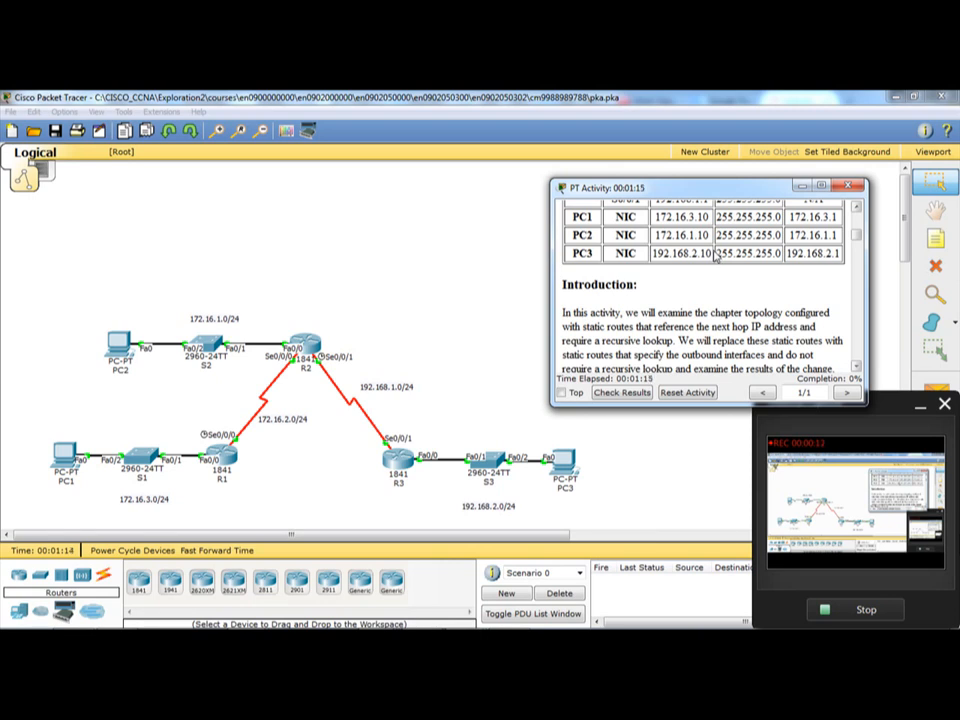
Read the activity's introduction, learning objectives and the Task 1, Step 1 instructions for viewing each router's configuration
scroll(715, 256, "down", 1)
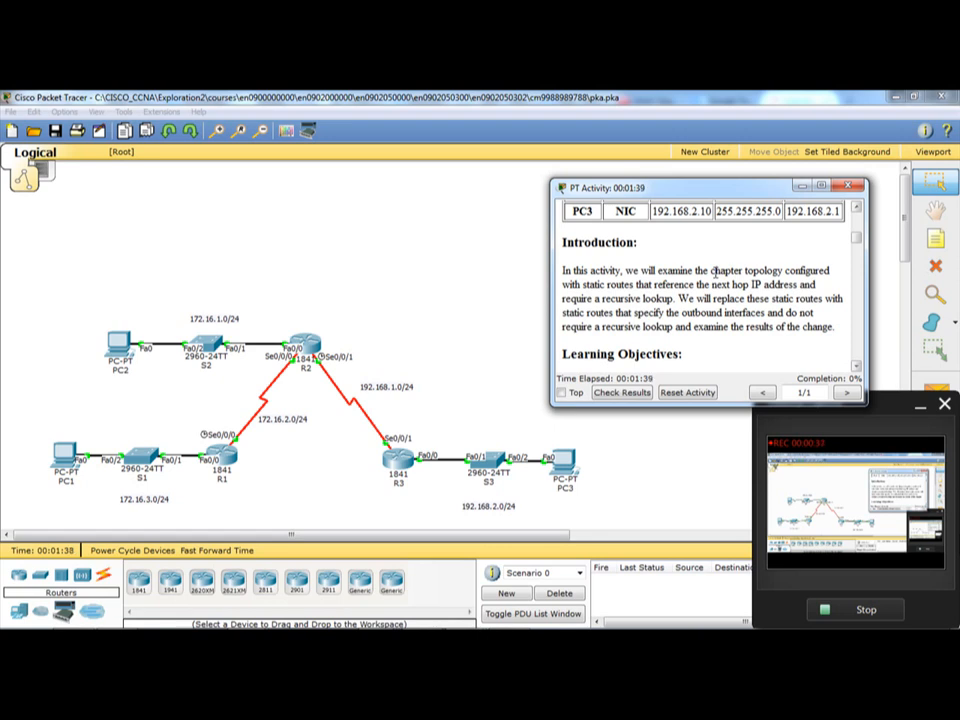
scroll(704, 283, "up", 3)
scroll(704, 283, "down", 9)
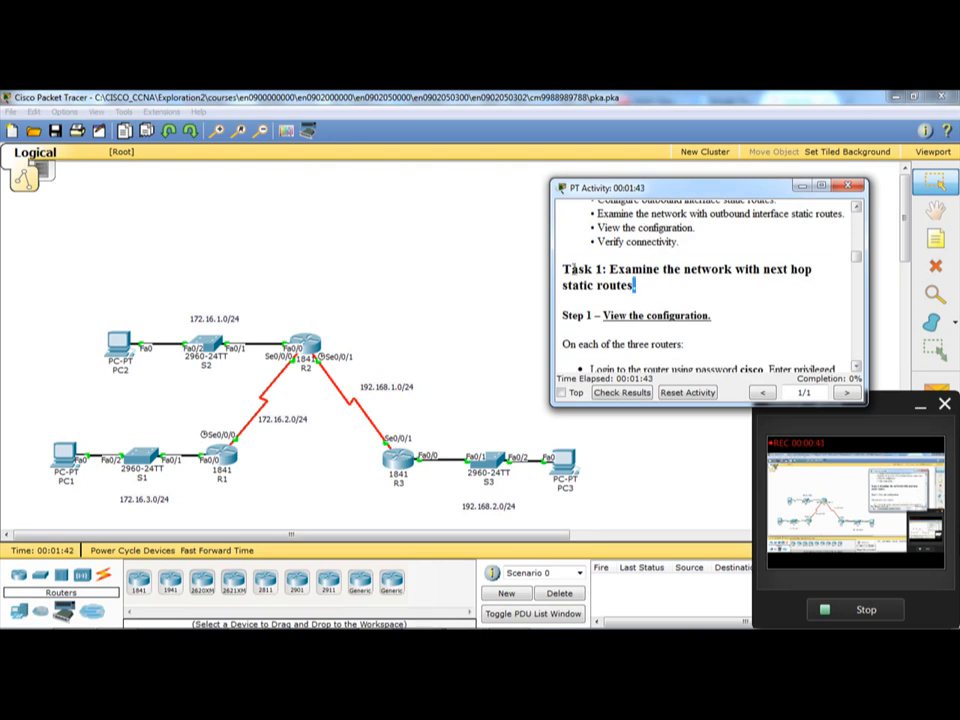
triple_click(704, 283)
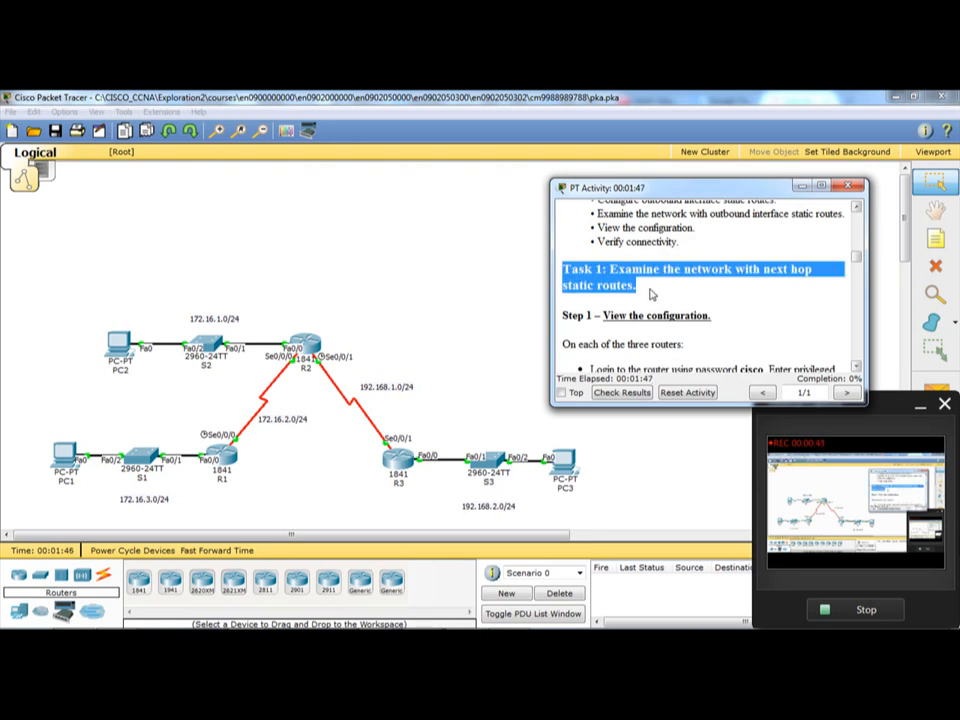
scroll(651, 293, "down", 3)
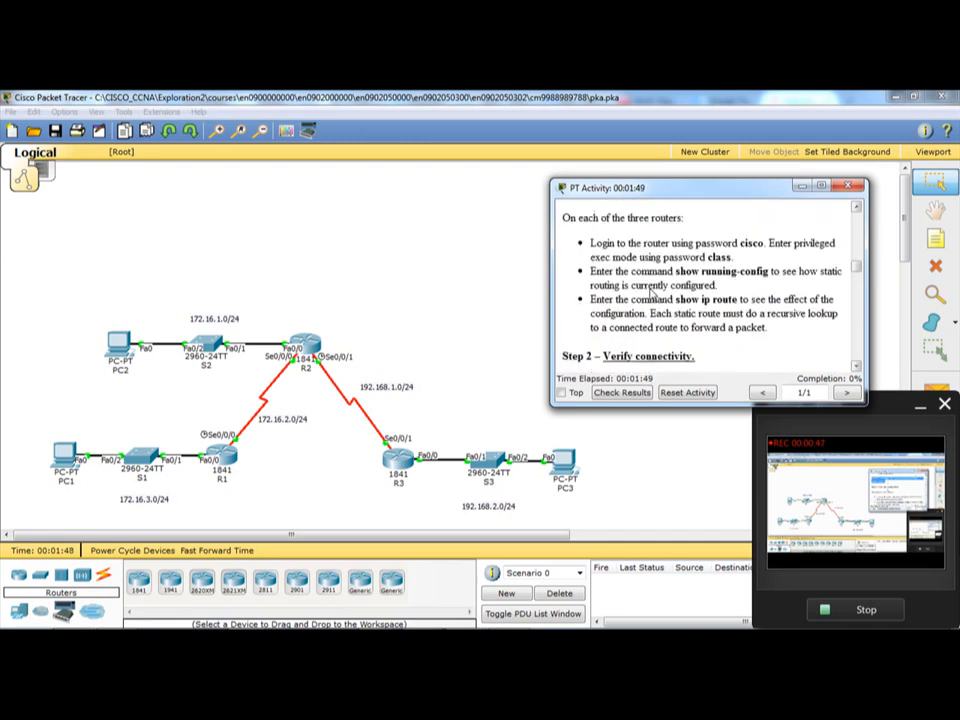
scroll(651, 293, "up", 2)
scroll(426, 326, "down", 1)
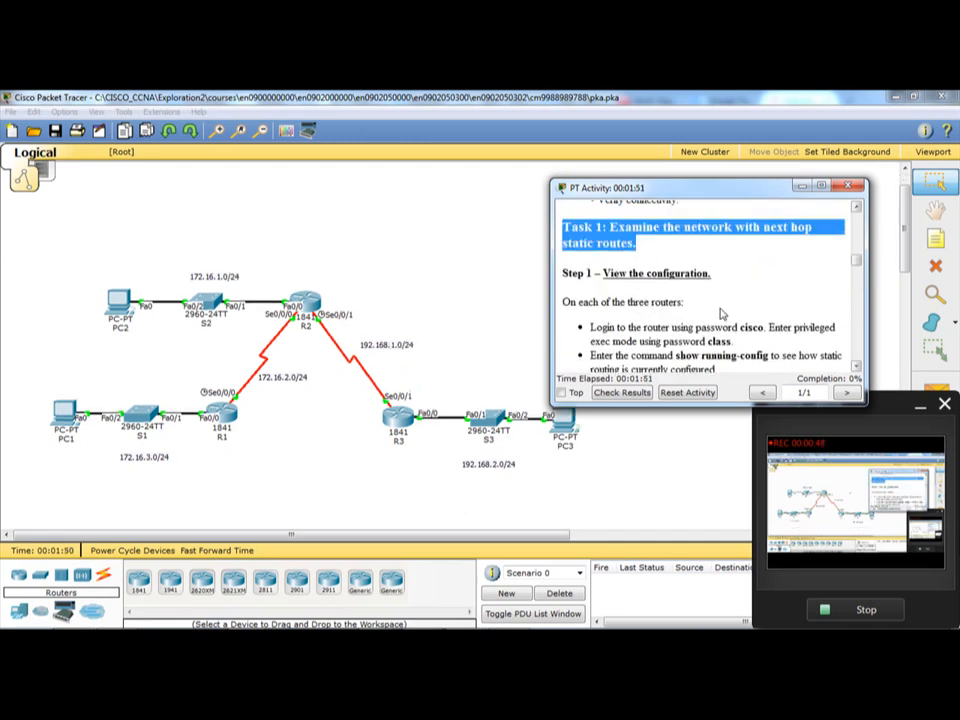
scroll(658, 327, "down", 2)
scroll(658, 327, "up", 1)
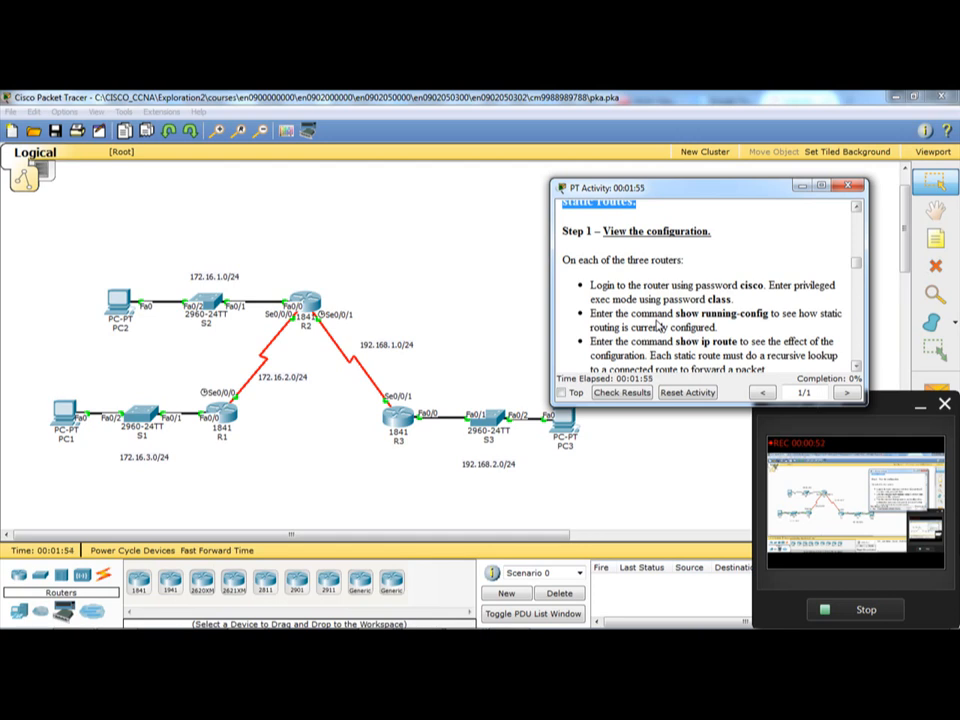
scroll(658, 327, "down", 1)
scroll(658, 327, "up", 1)
scroll(658, 327, "down", 1)
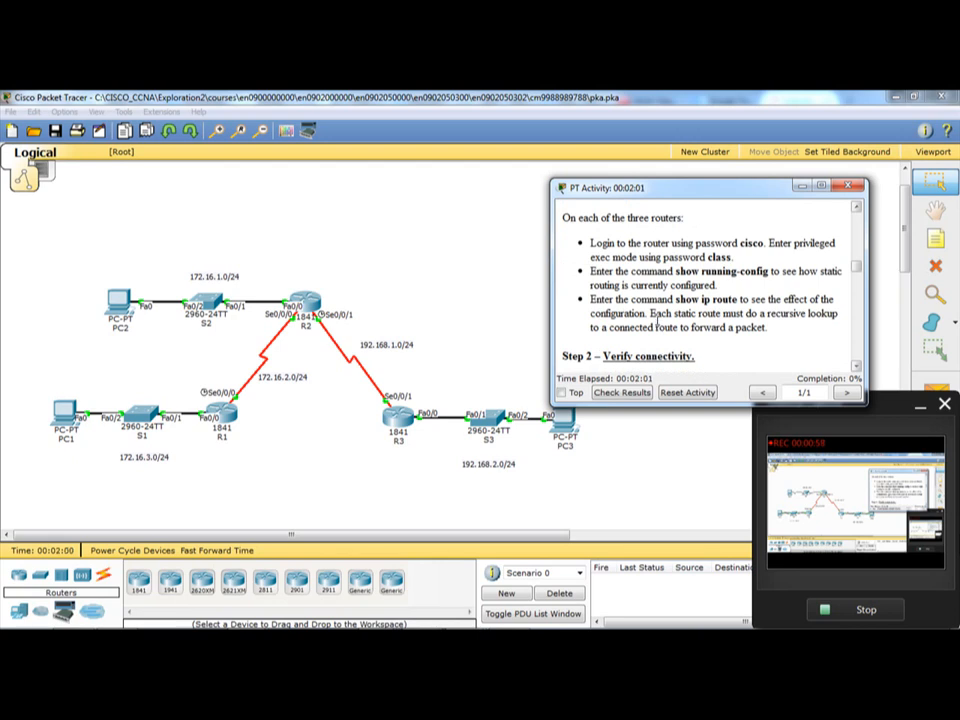
Open router R1's command line and log in with the console password
left_click(412, 286)
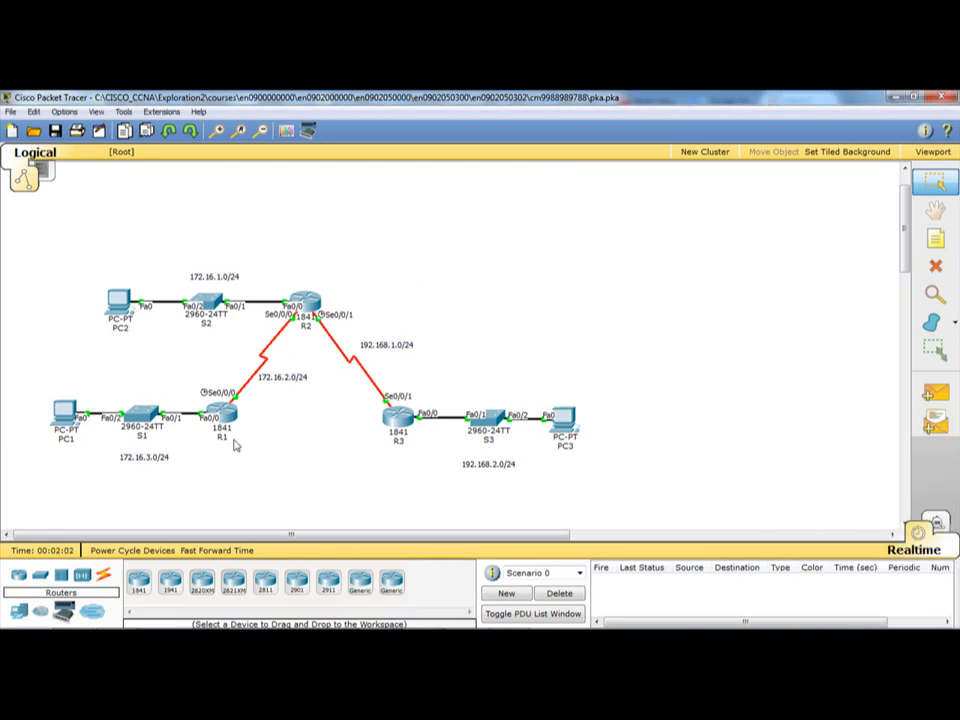
mouse_move(234, 425)
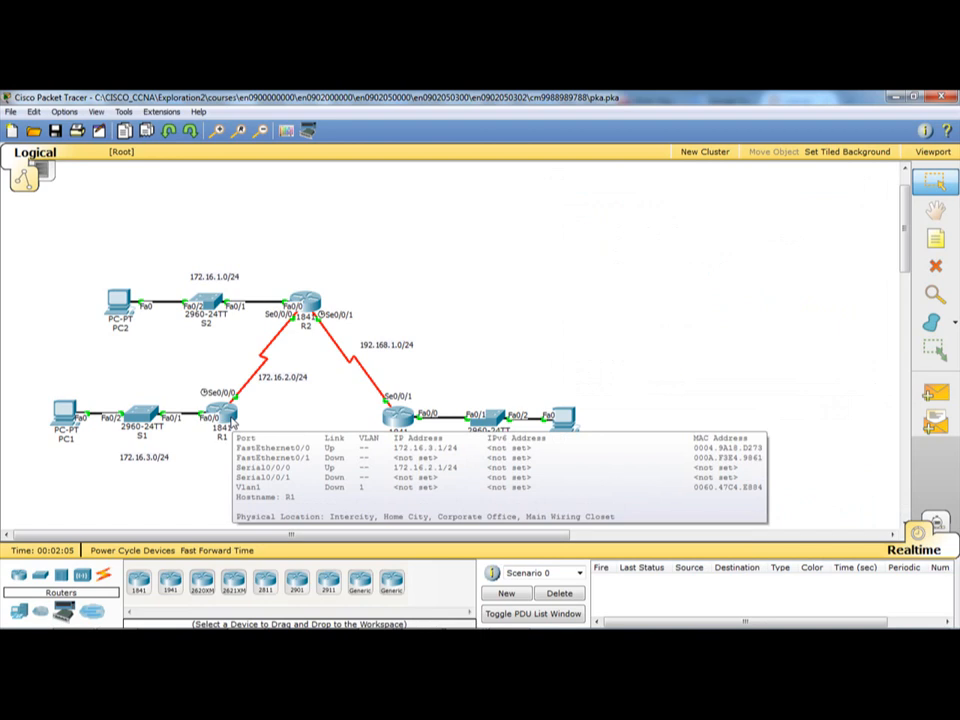
left_click(228, 416)
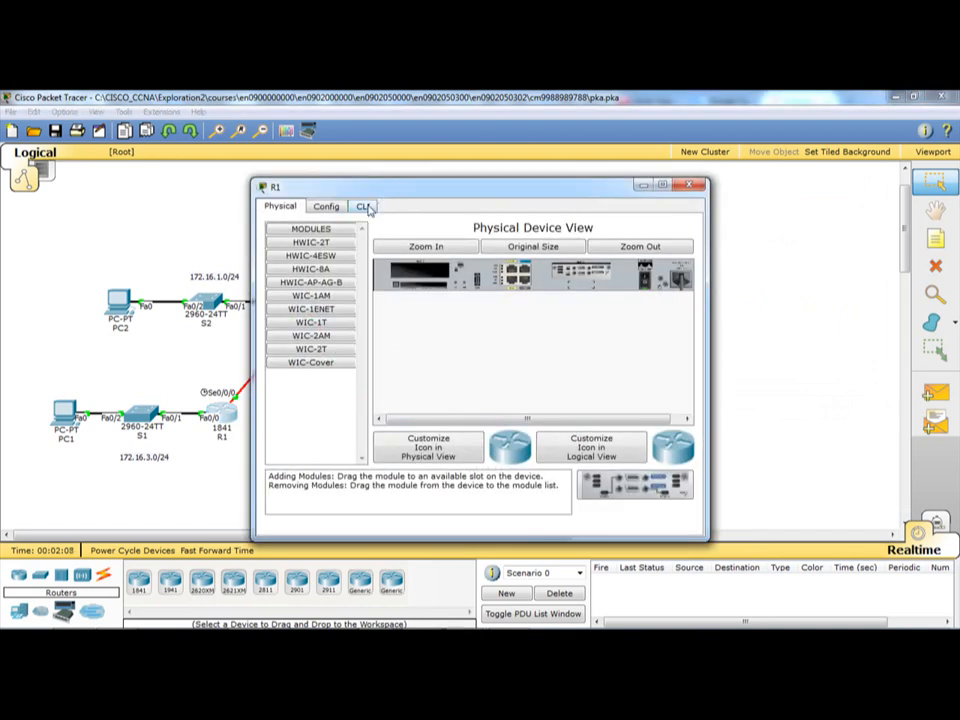
left_click(364, 207)
left_click_drag(431, 192, 527, 189)
key("Return")
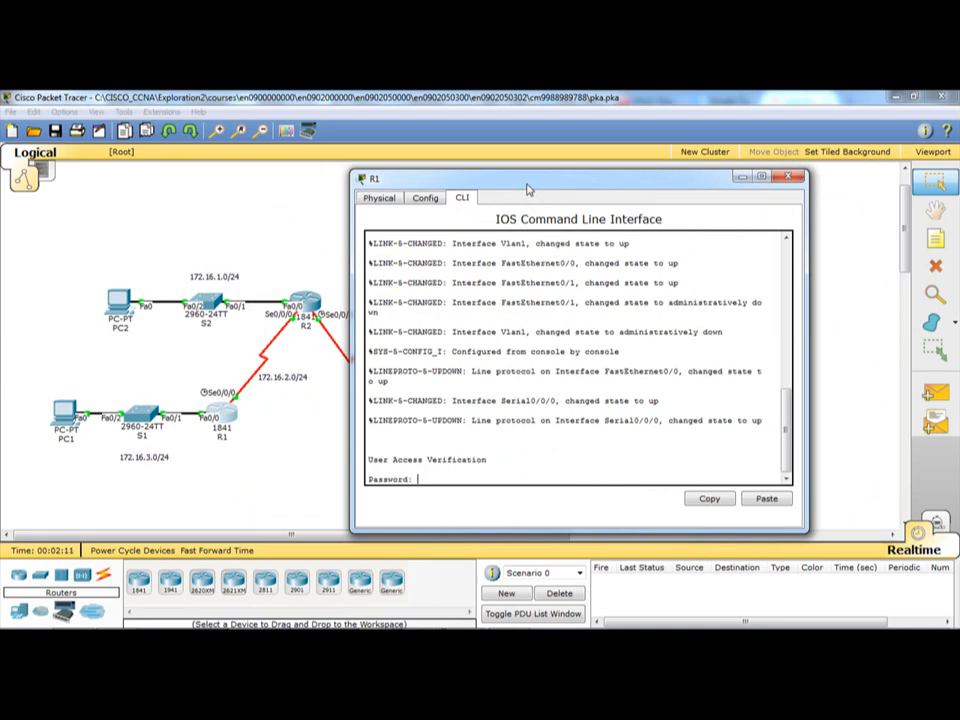
key("Return")
Enter privileged EXEC mode on R1 with the enable command and the privileged mode password
type("enab")
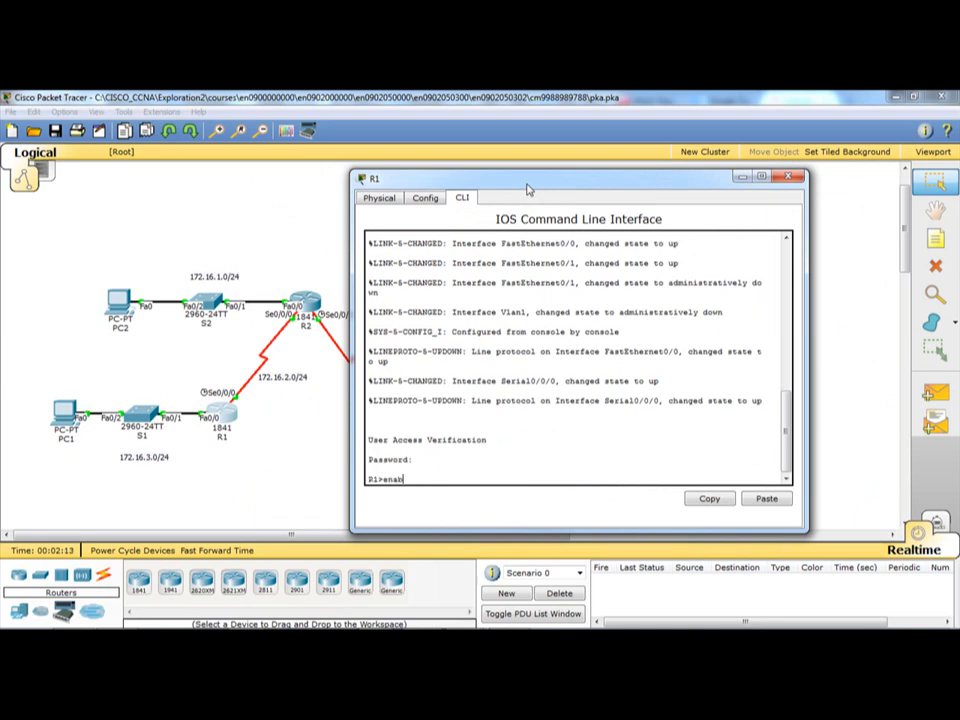
type("le")
key("Return")
key("Return")
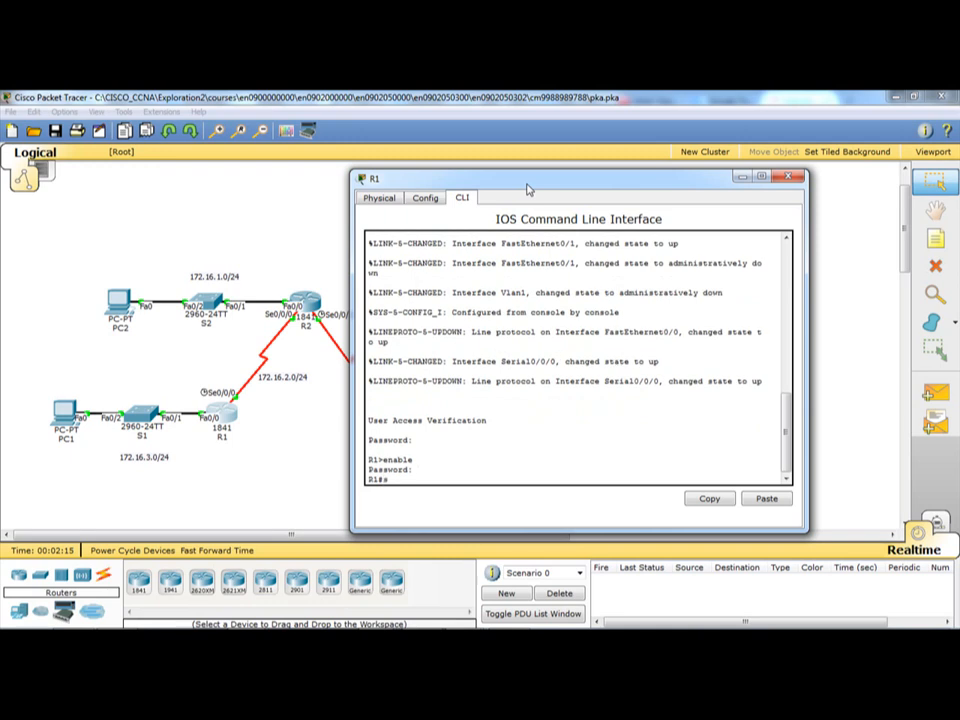
Run show running-config on R1 and page through the output to the static route entries
type("show running-config")
key("Return")
key("space")
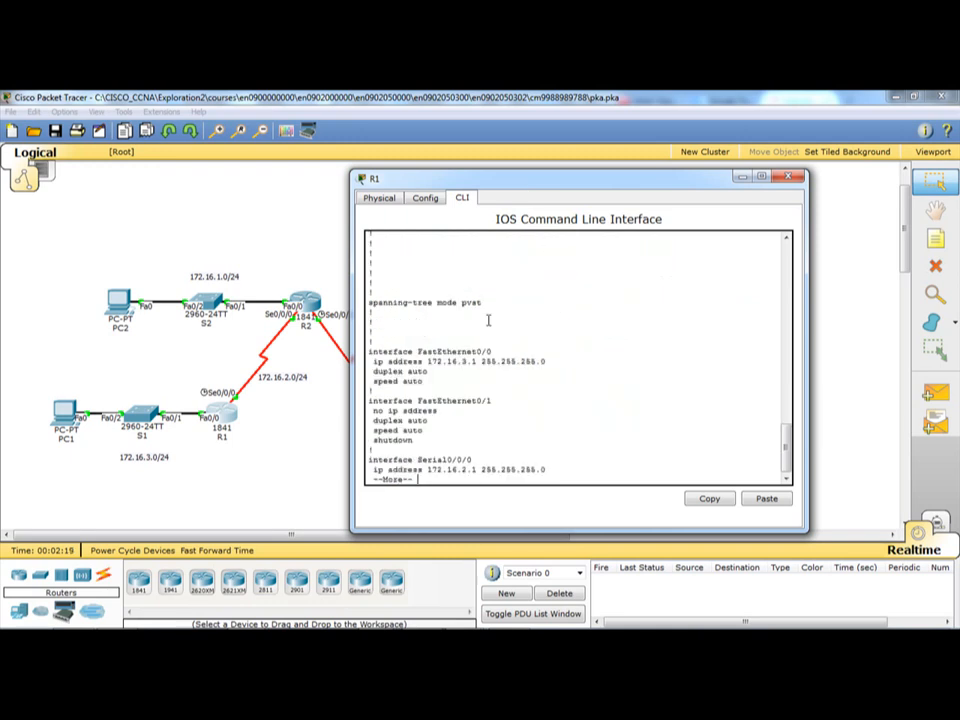
key("space")
Copy the three ip route lines from R1's running configuration
mouse_move(589, 381)
left_mouse_down()
mouse_move(377, 357)
mouse_move(600, 366)
mouse_move(608, 379)
left_mouse_up()
key("ctrl+c")
left_click(377, 357)
right_click(556, 374)
left_click(578, 381)
Paste the copied ip route lines into a workspace note and position it just below router R1
left_click_drag(578, 181, 373, 248)
left_click(543, 241)
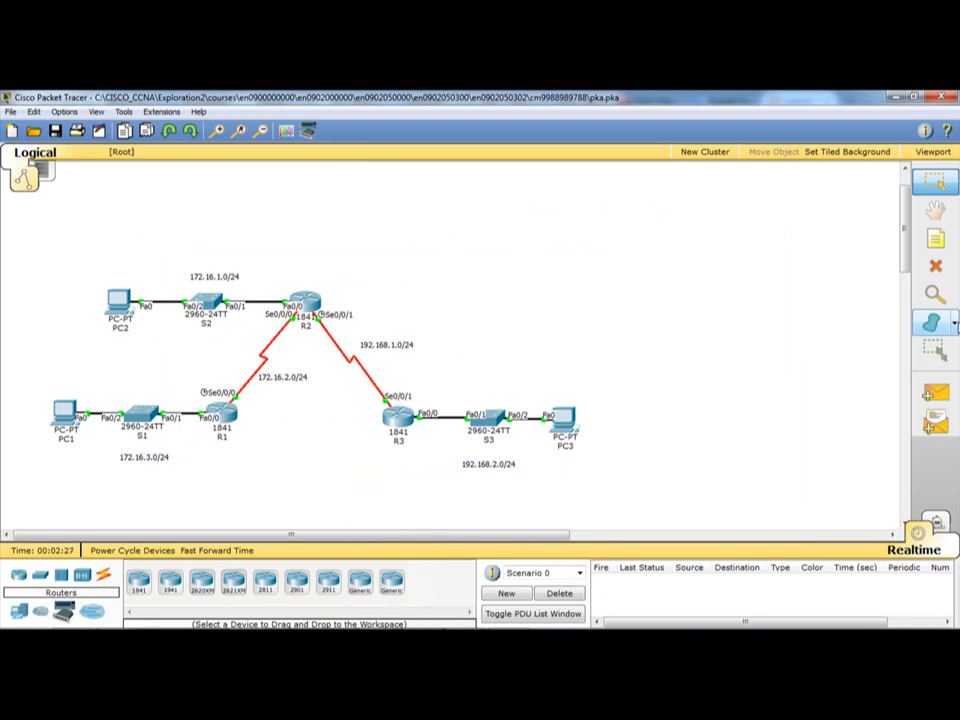
left_click(940, 244)
left_click(236, 482)
key("ctrl+v")
left_click(326, 506)
left_click(339, 485)
left_click(441, 487)
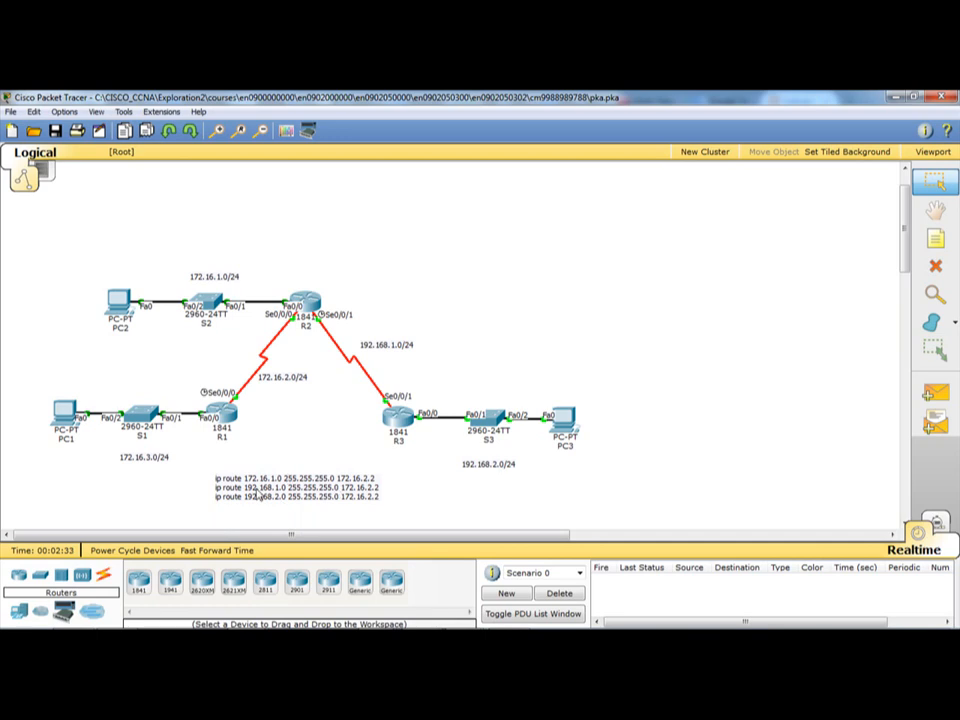
left_click_drag(281, 491, 266, 488)
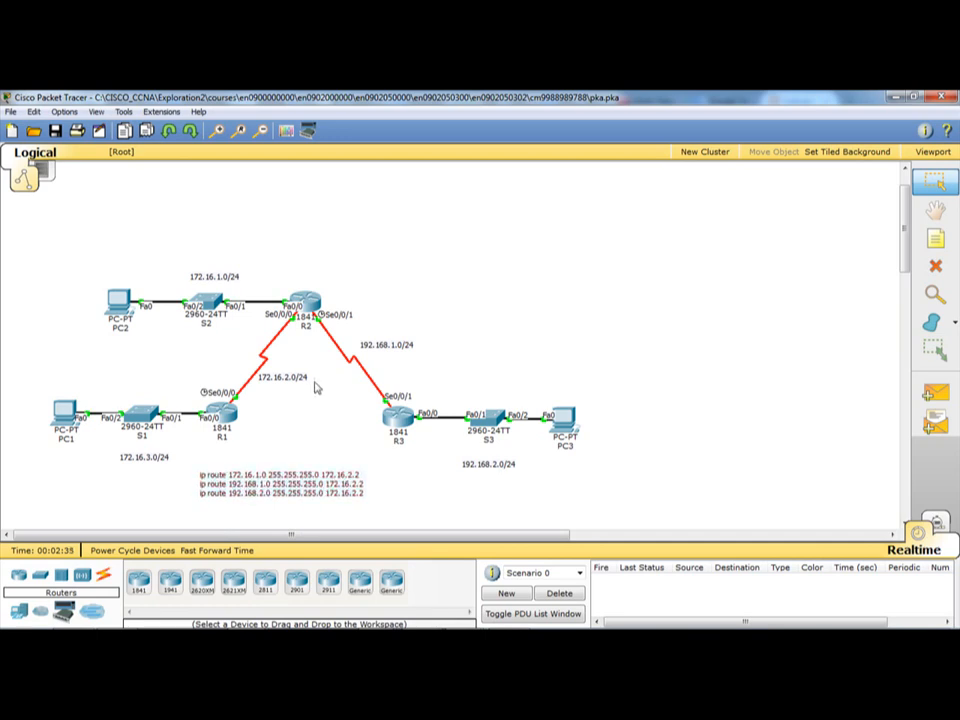
Check the activity's show ip route instruction and page through the remainder of R1's running configuration
scroll(648, 305, "down", 3)
scroll(648, 302, "up", 2)
left_click_drag(680, 272, 677, 299)
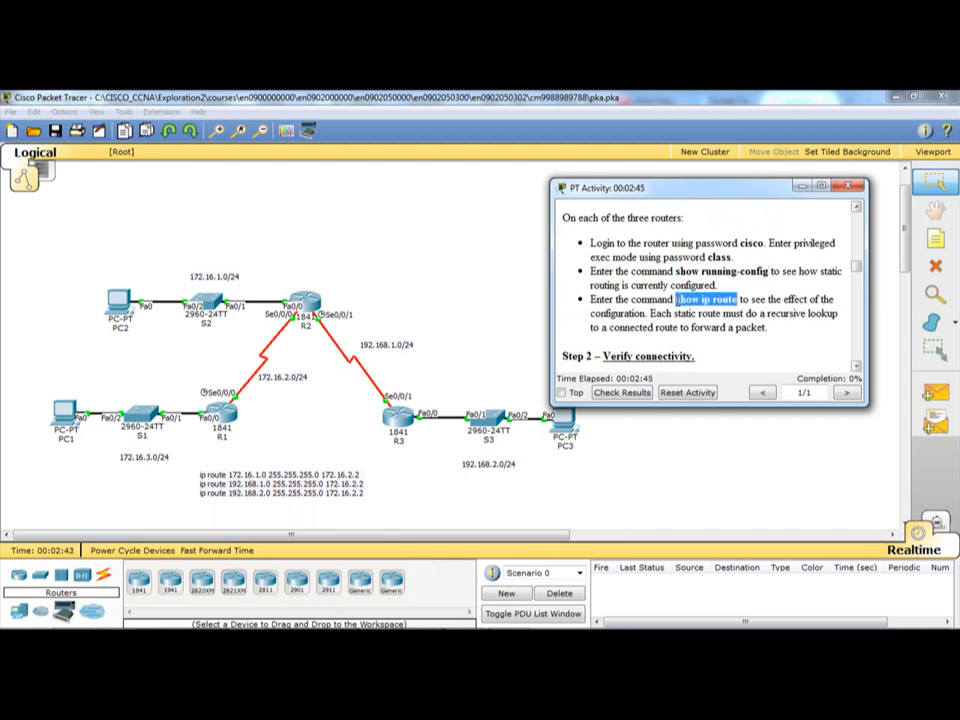
left_click(634, 301)
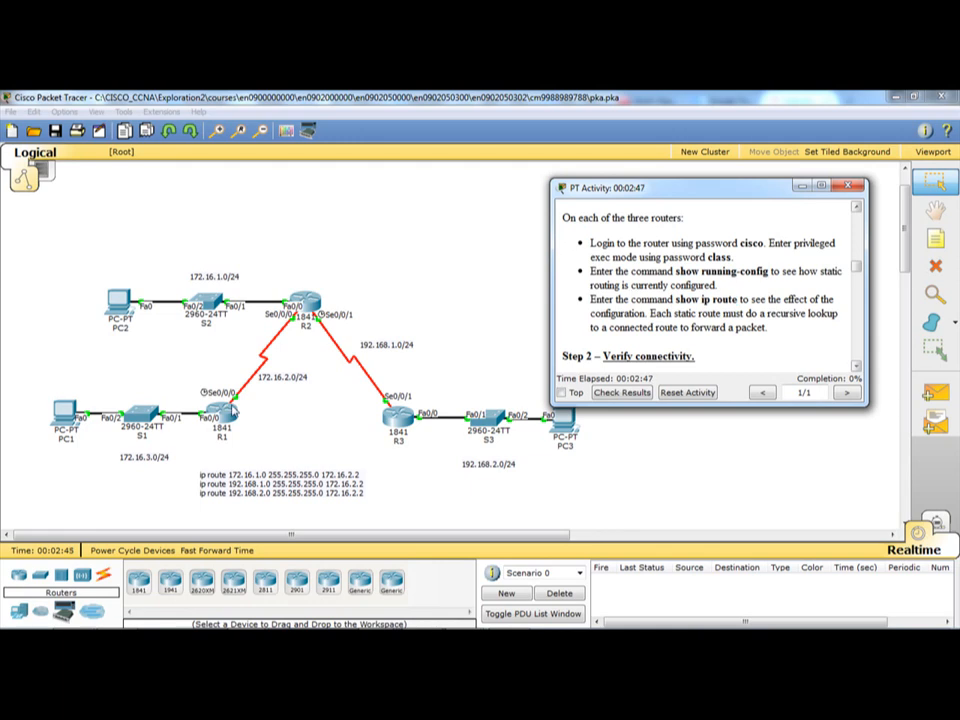
left_click(230, 407)
left_click_drag(332, 250, 595, 175)
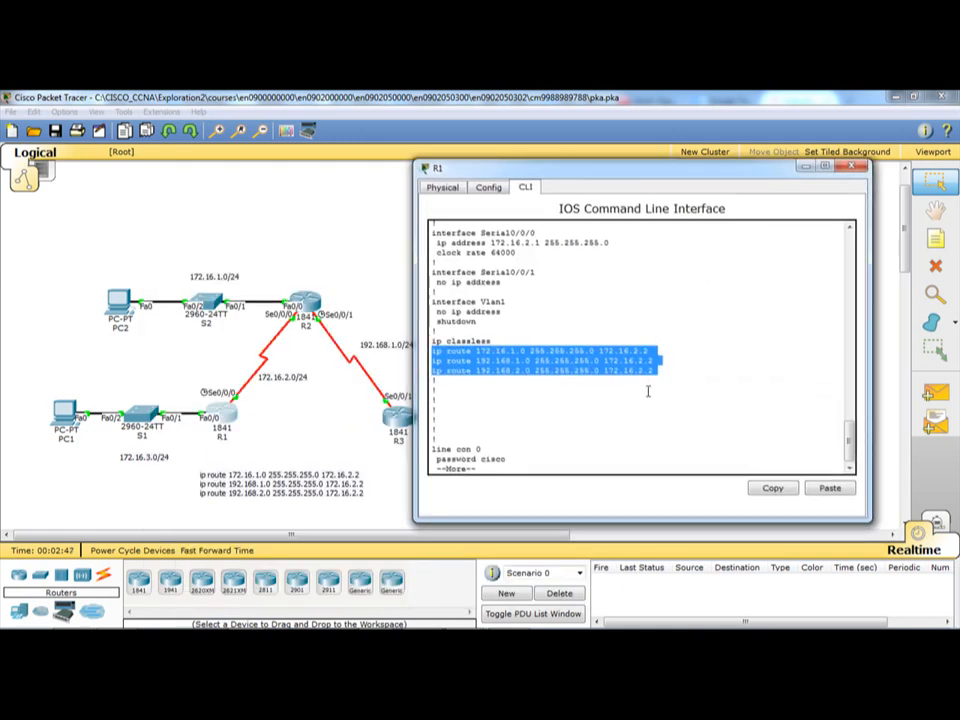
left_click(626, 465)
key("Return")
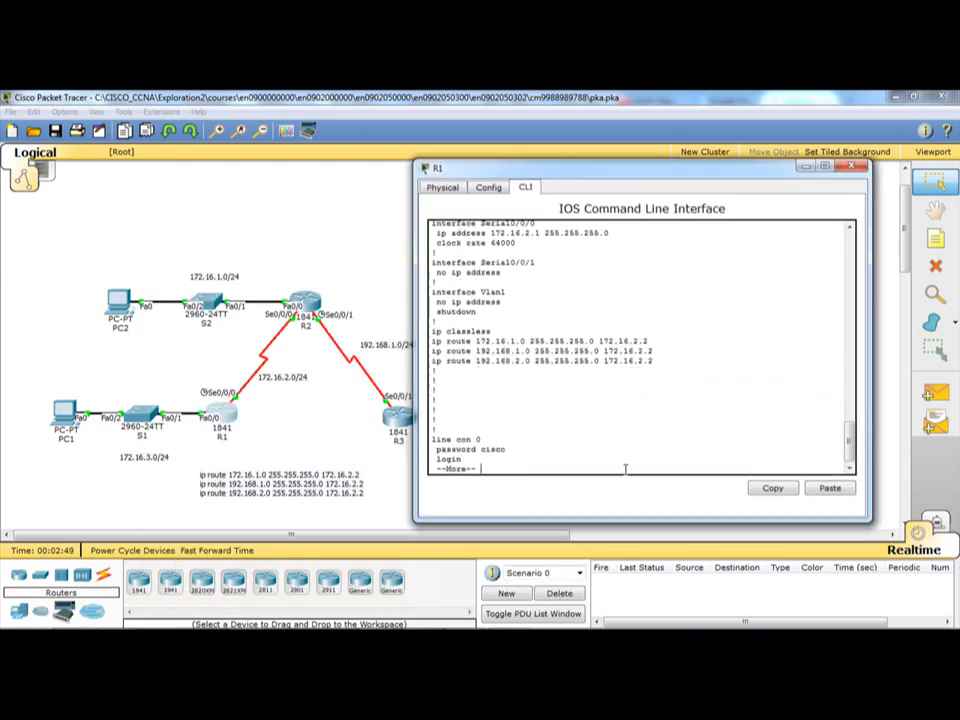
key("space")
Display R1's routing table with show ip route
type("show ")
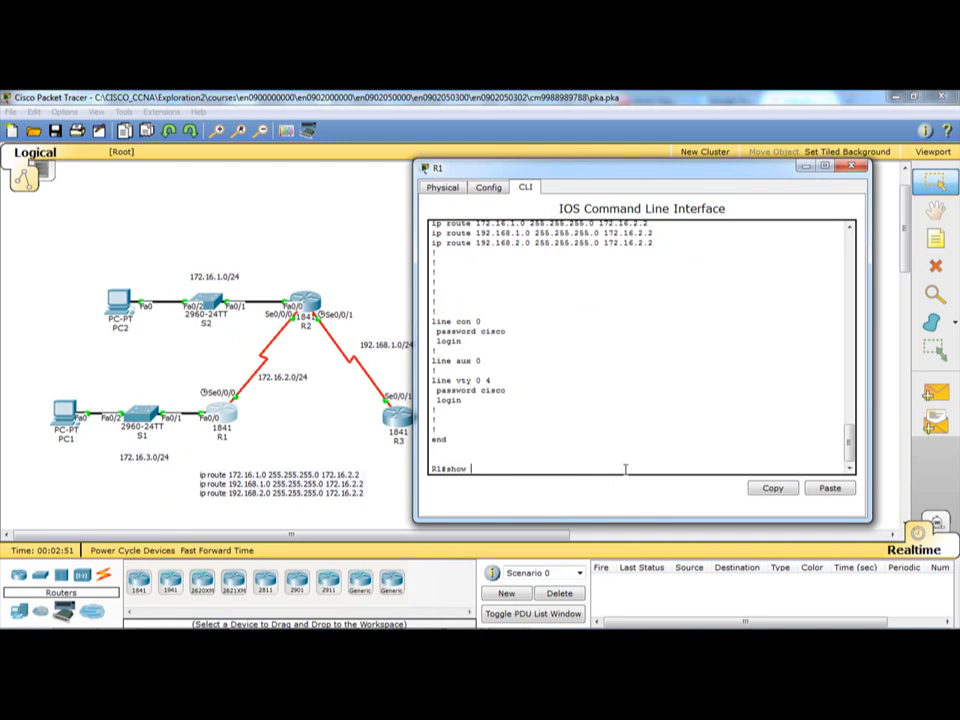
type("ip route")
key("Return")
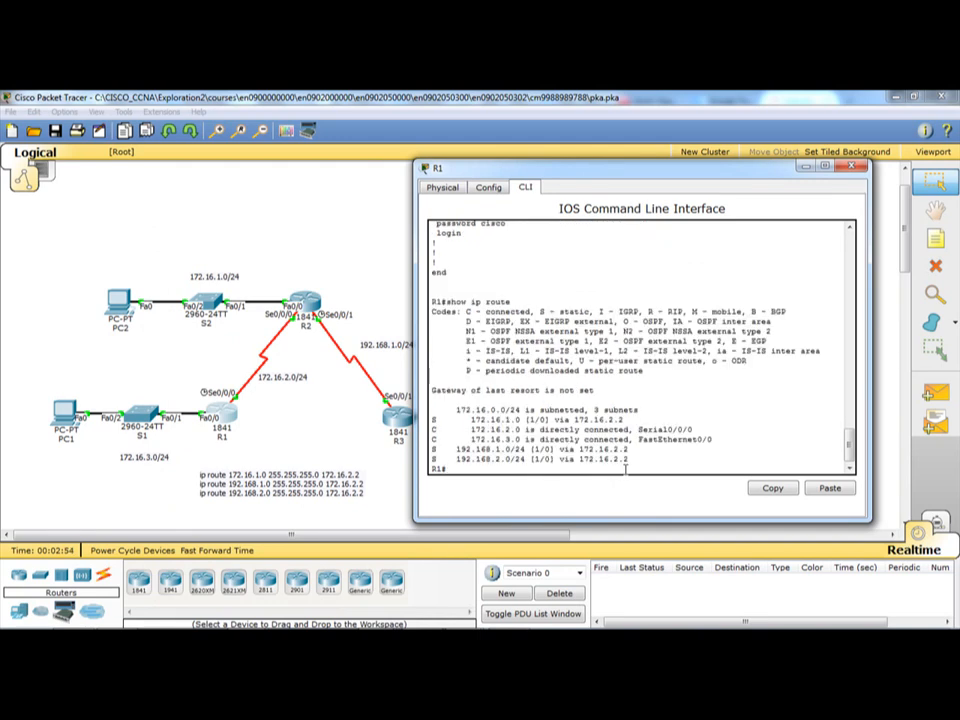
Examine the static route entries in R1's routing table, including each destination network and its next-hop address
left_click_drag(627, 461, 432, 455)
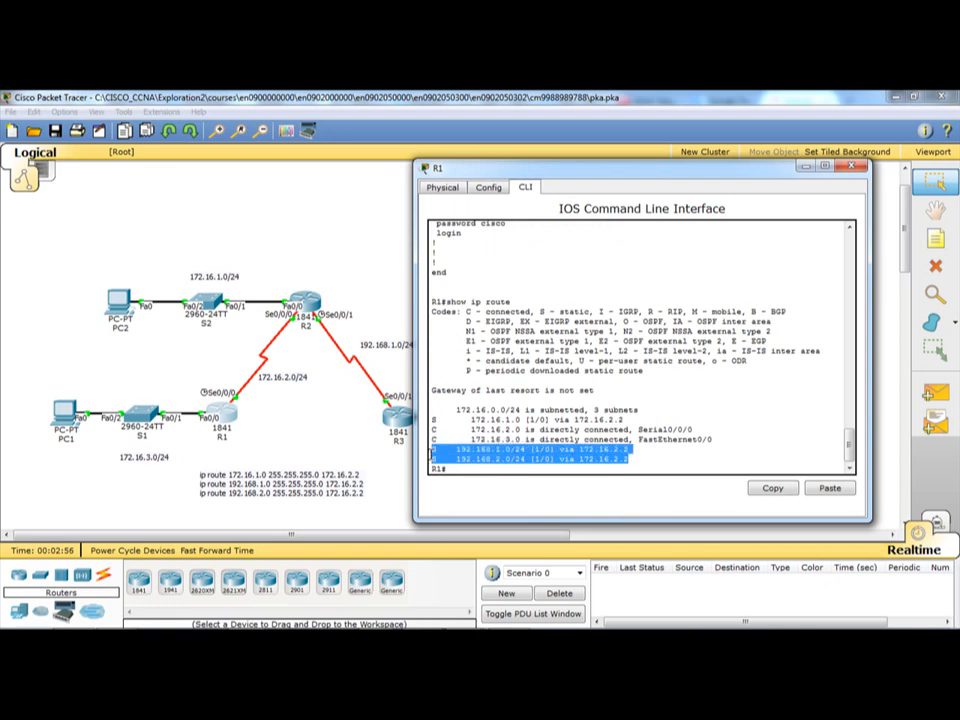
left_click(486, 456)
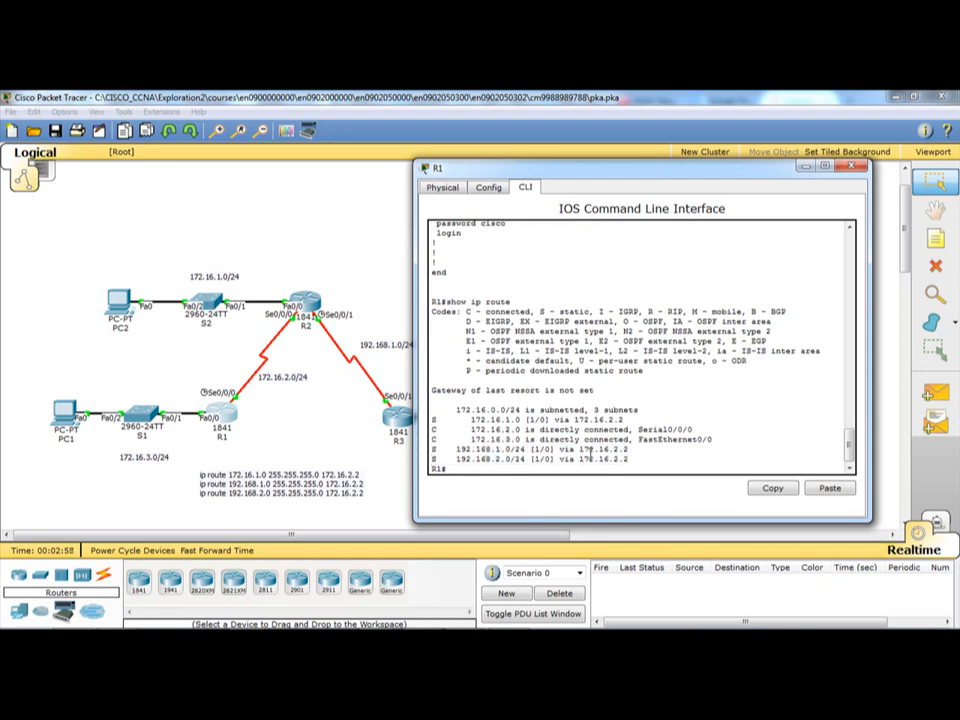
left_click_drag(628, 458, 432, 462)
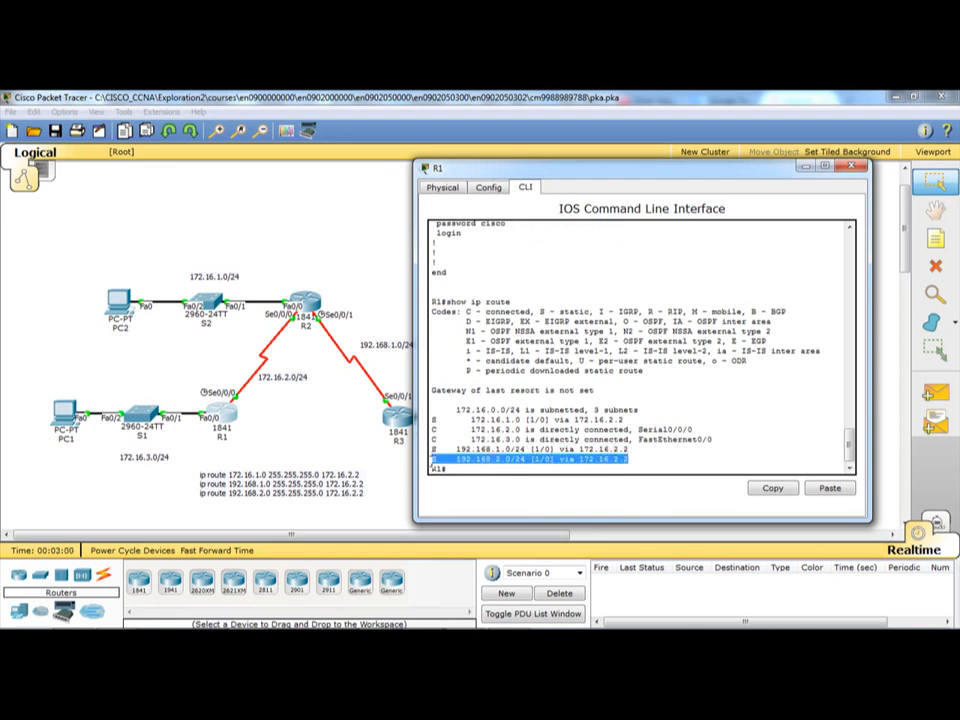
left_click_drag(628, 449, 433, 418)
left_click(436, 452)
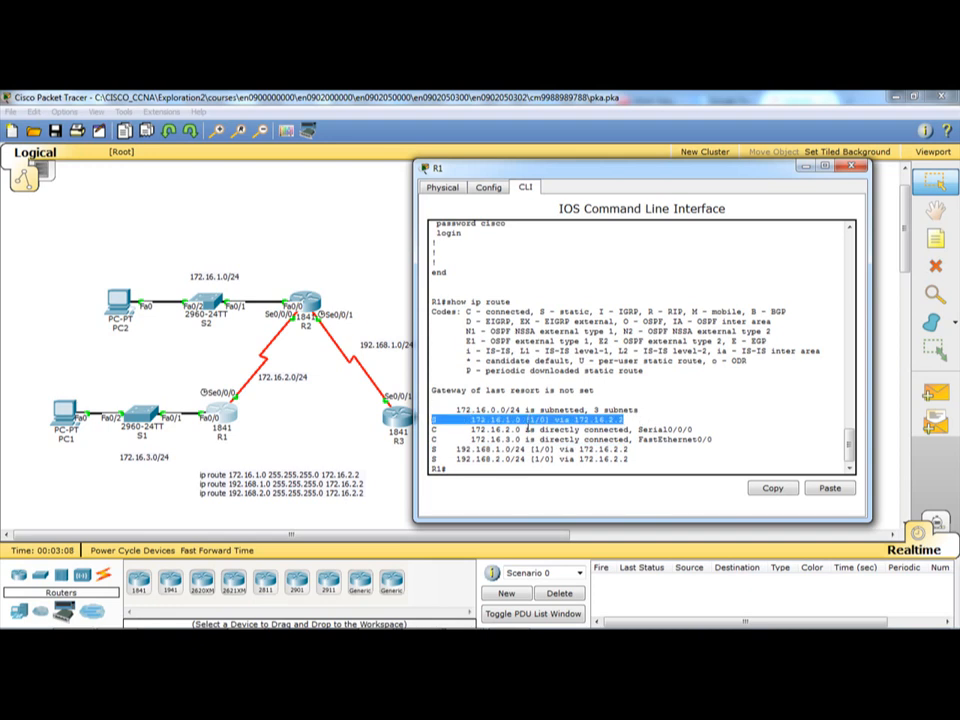
left_click(505, 422)
left_click_drag(470, 421, 522, 421)
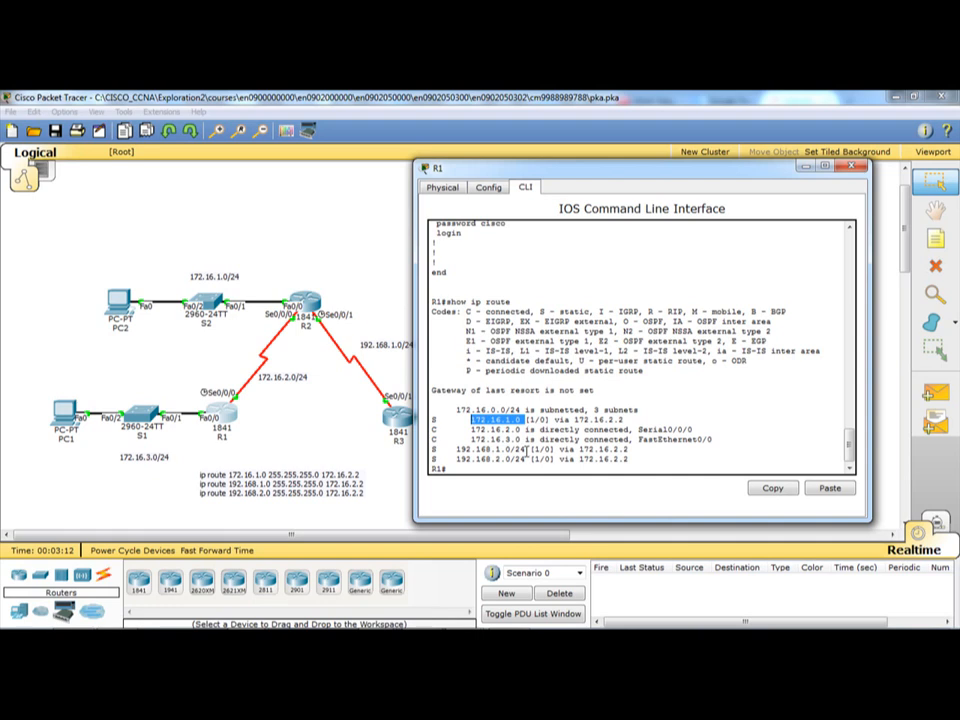
left_click(532, 418)
left_click_drag(531, 420, 624, 421)
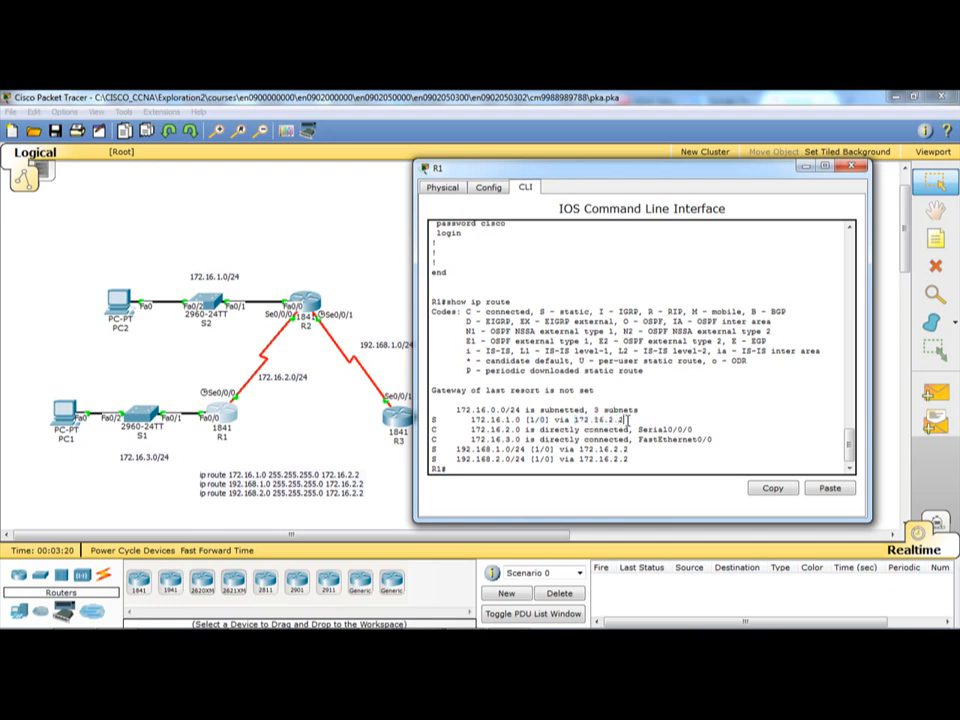
Compare the static routes in R1's routing table with the ip route lines in the note, and close R1's window
left_click_drag(561, 185, 518, 245)
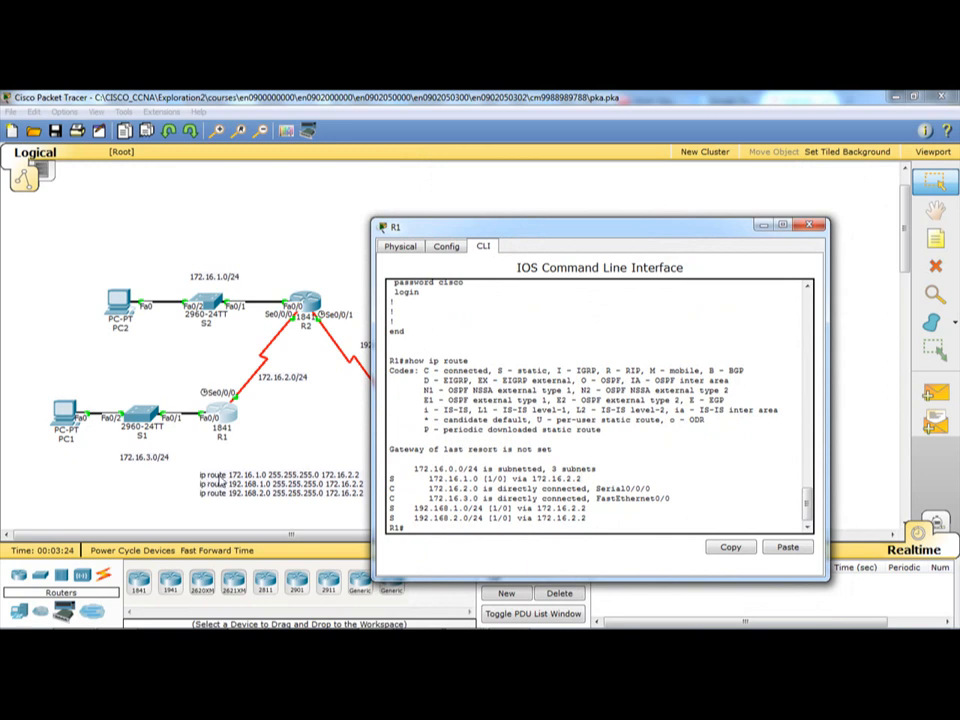
left_click_drag(581, 478, 432, 478)
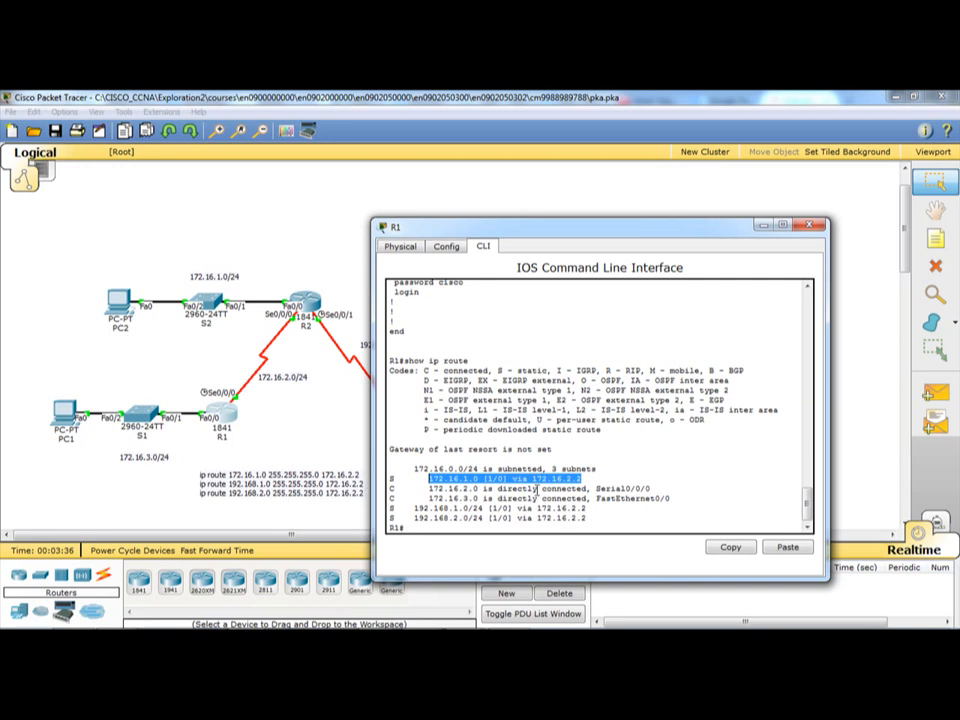
left_click_drag(586, 508, 414, 508)
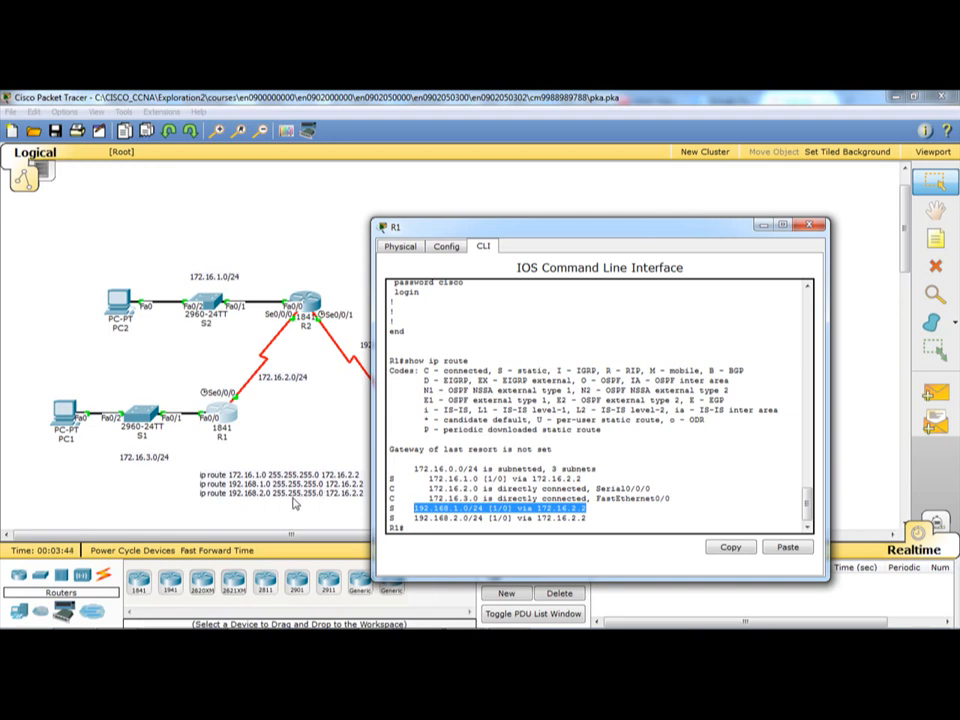
left_click_drag(592, 519, 414, 518)
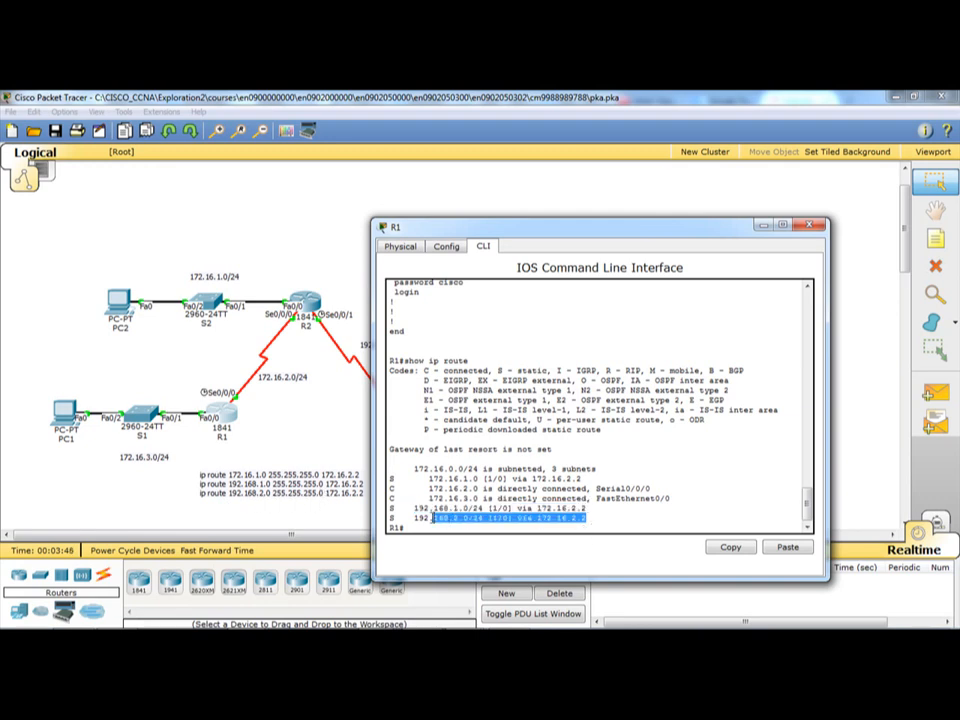
left_click(449, 510)
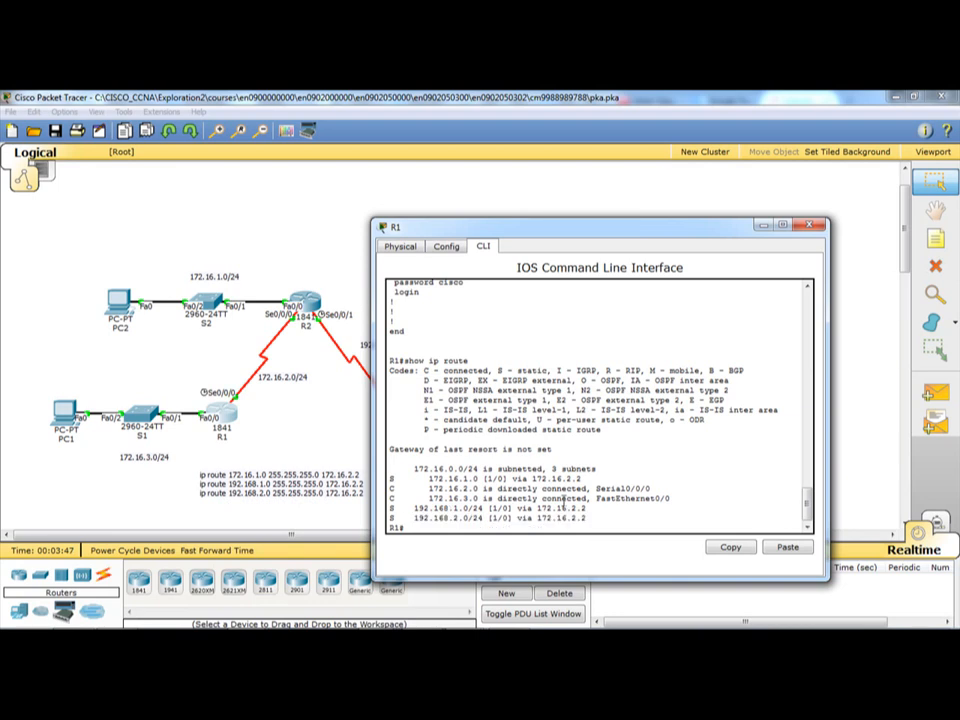
left_click(810, 226)
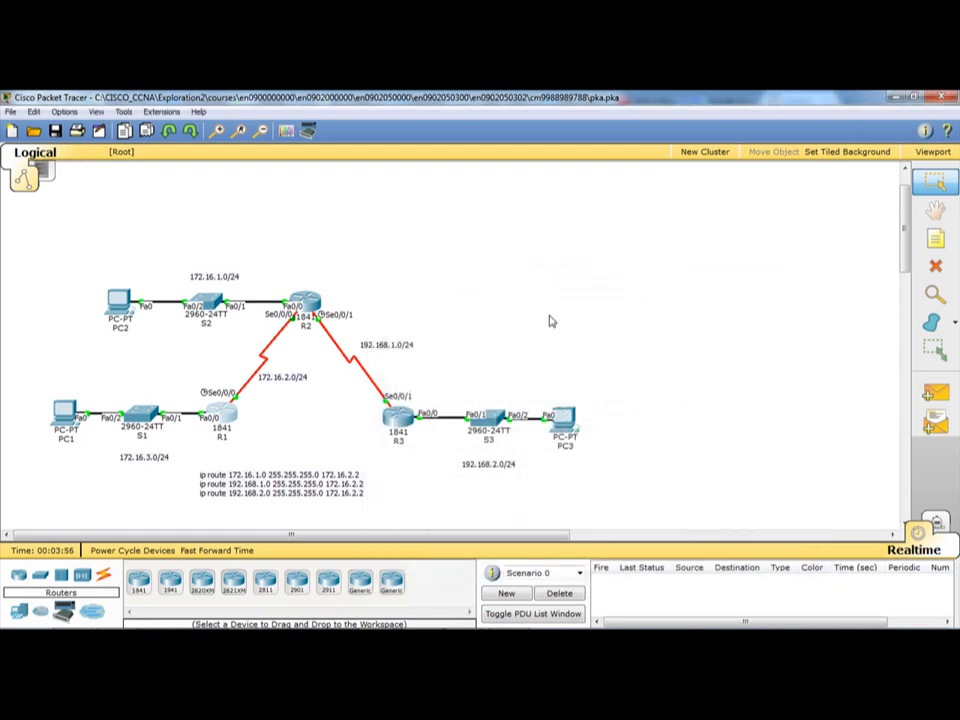
Open R2's command line beside the topology, enter the console password, and enter privileged EXEC mode with the enable password
left_click(318, 312)
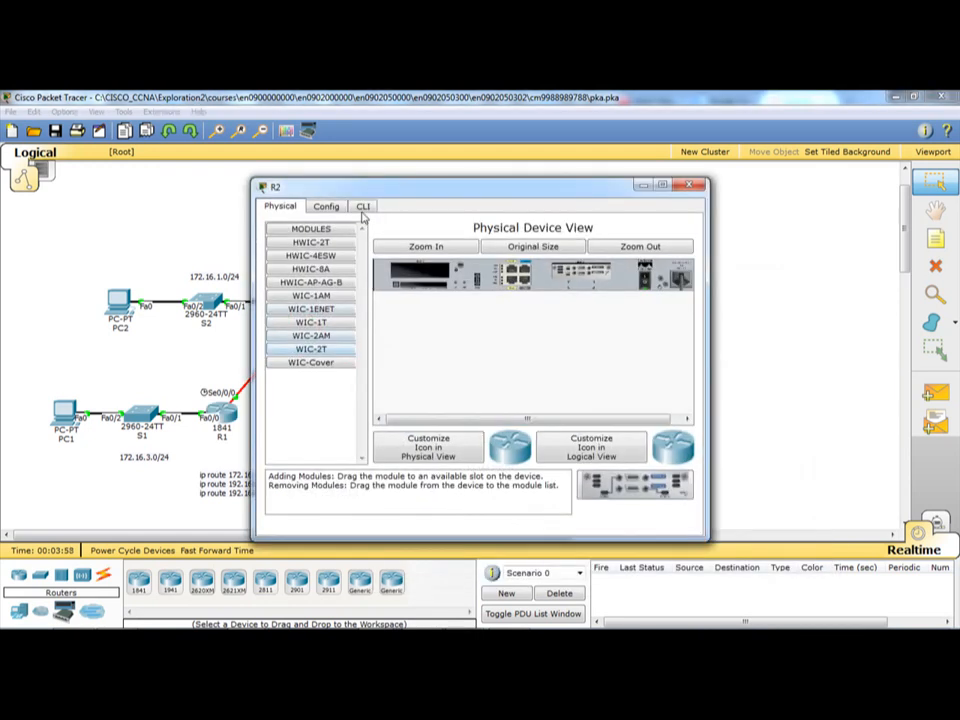
left_click_drag(407, 197, 551, 202)
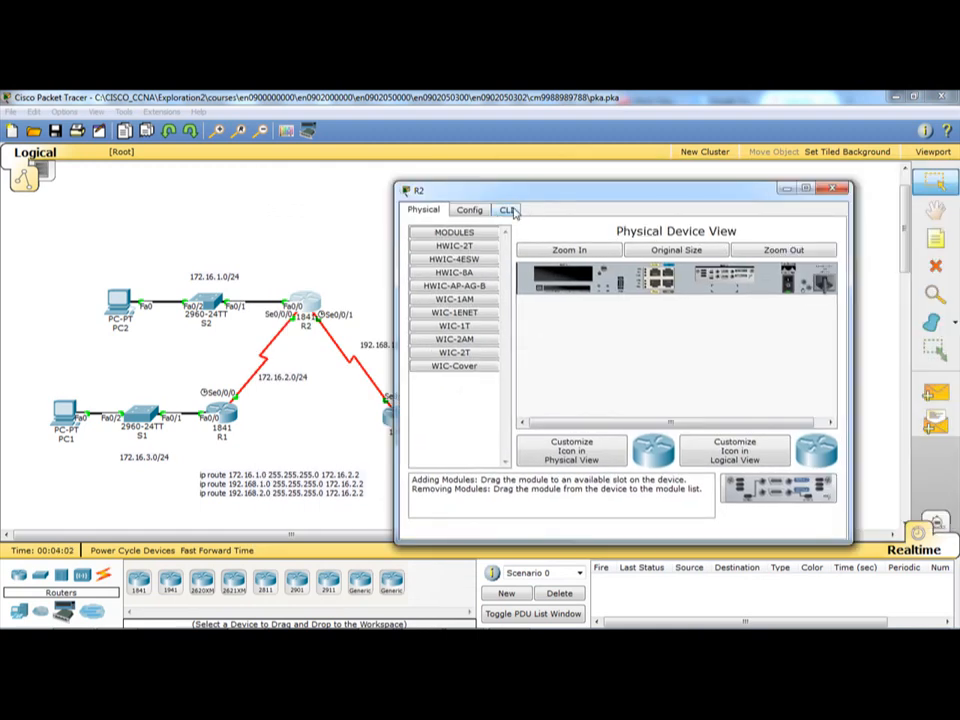
left_click(510, 211)
key("Return")
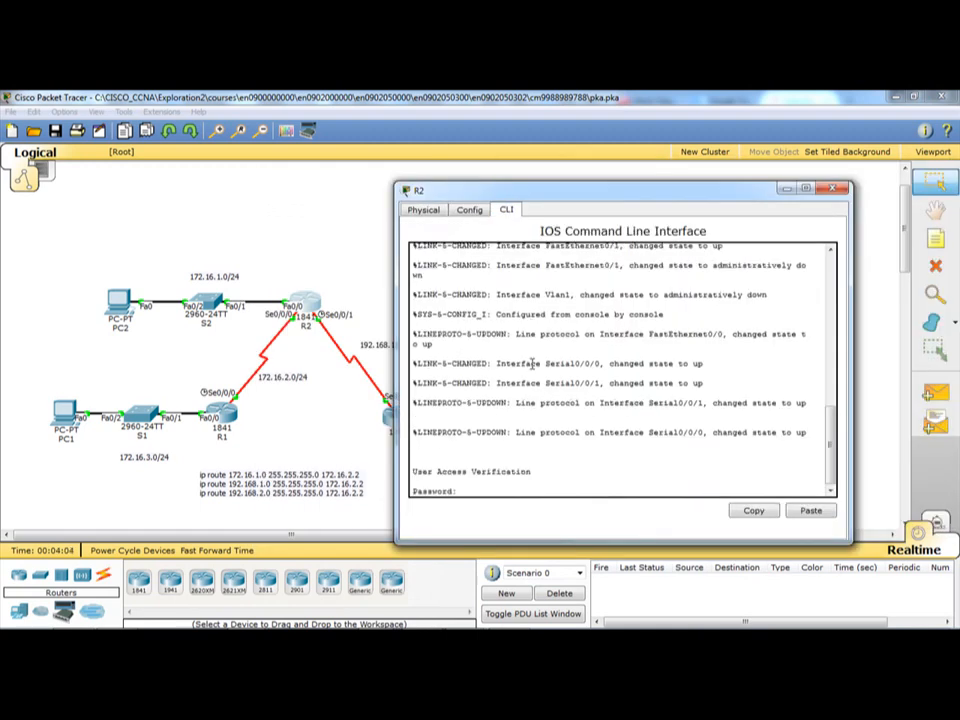
key("Return")
type("enable")
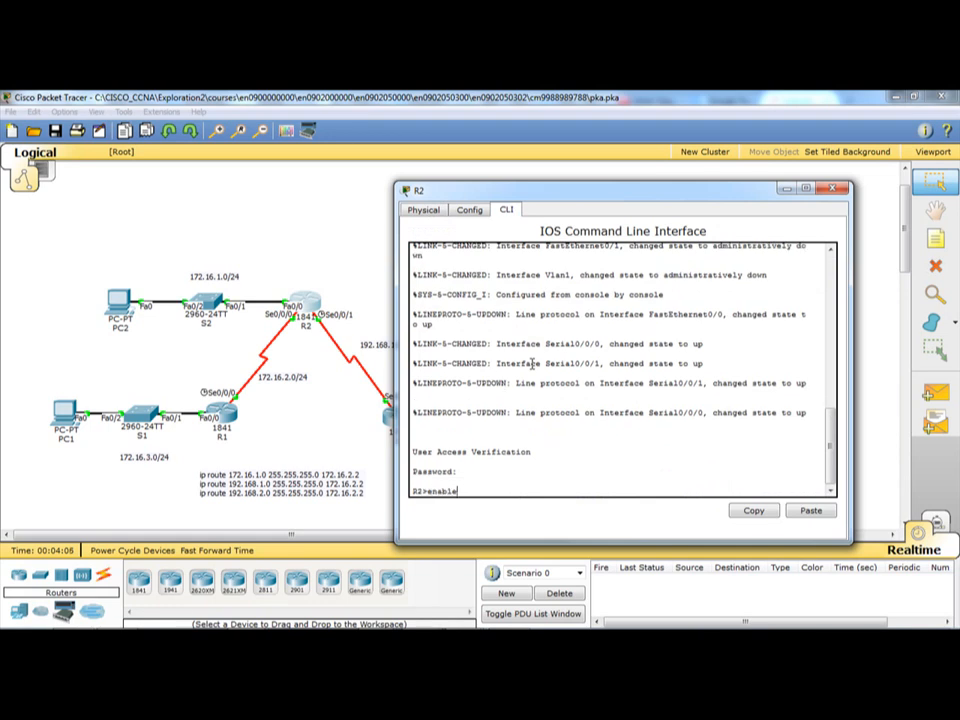
key("Return")
key("Return")
Show R2's running configuration and page through to its ip route lines
type("show running")
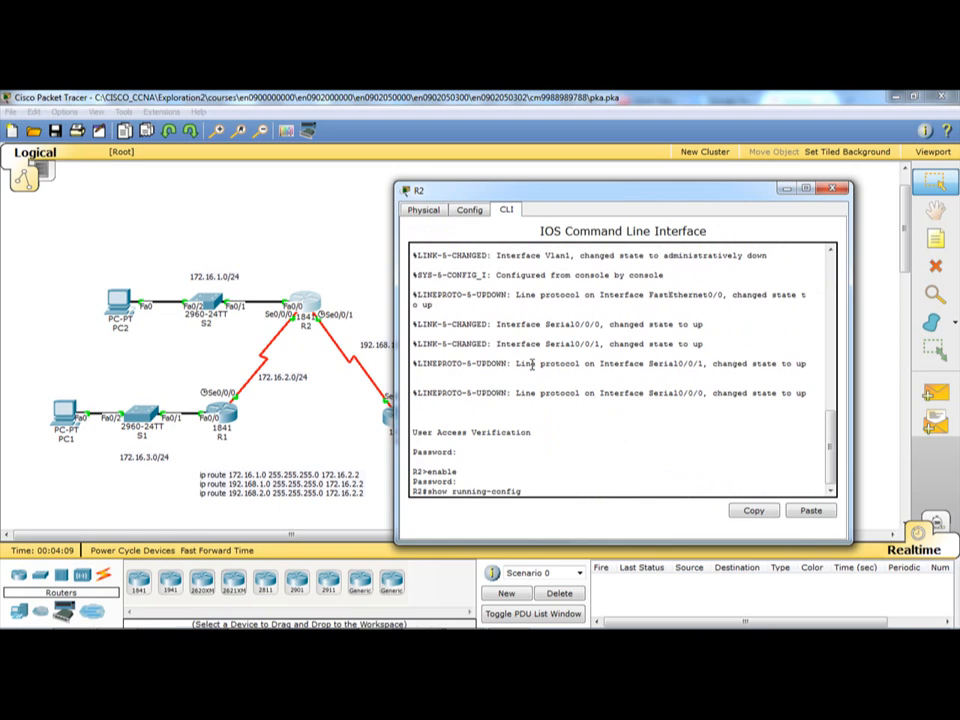
type("-config")
key("Return")
key("space")
key("space")
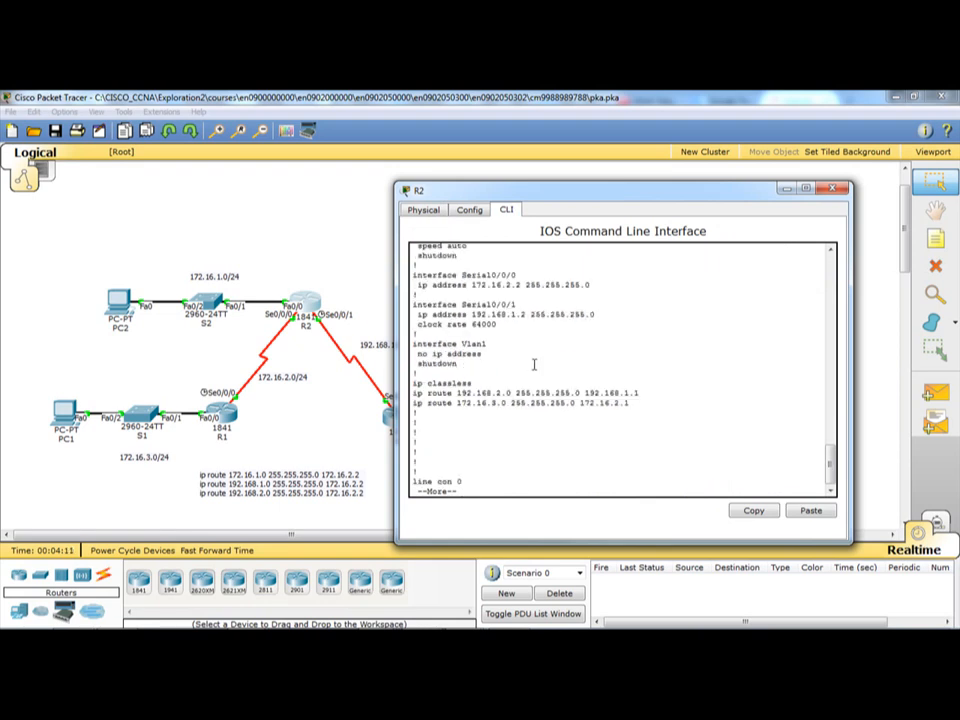
Copy the two ip route lines from R2's running configuration and paste them as a workspace note above R2
left_click_drag(632, 403, 414, 393)
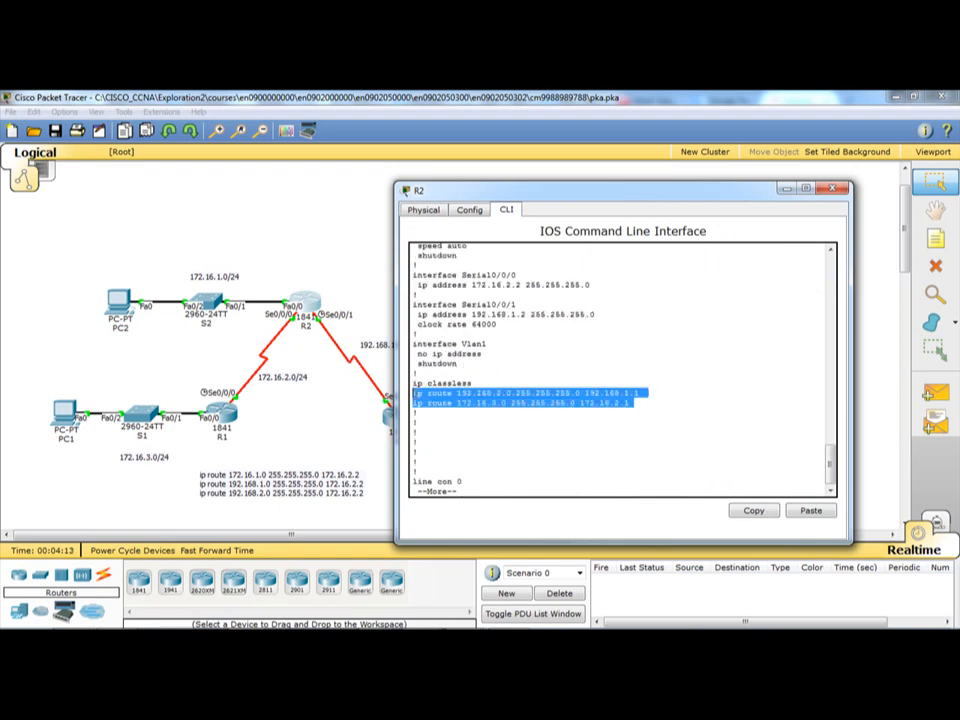
right_click(432, 393)
left_click(454, 401)
left_click(661, 411)
left_click_drag(635, 405, 415, 393)
right_click(453, 389)
left_click(480, 398)
left_click(831, 189)
left_click(307, 261)
key("ctrl+v")
key("Escape")
Return to R2's command line, quit the configuration listing and display the routing table with show ip route
left_click(305, 300)
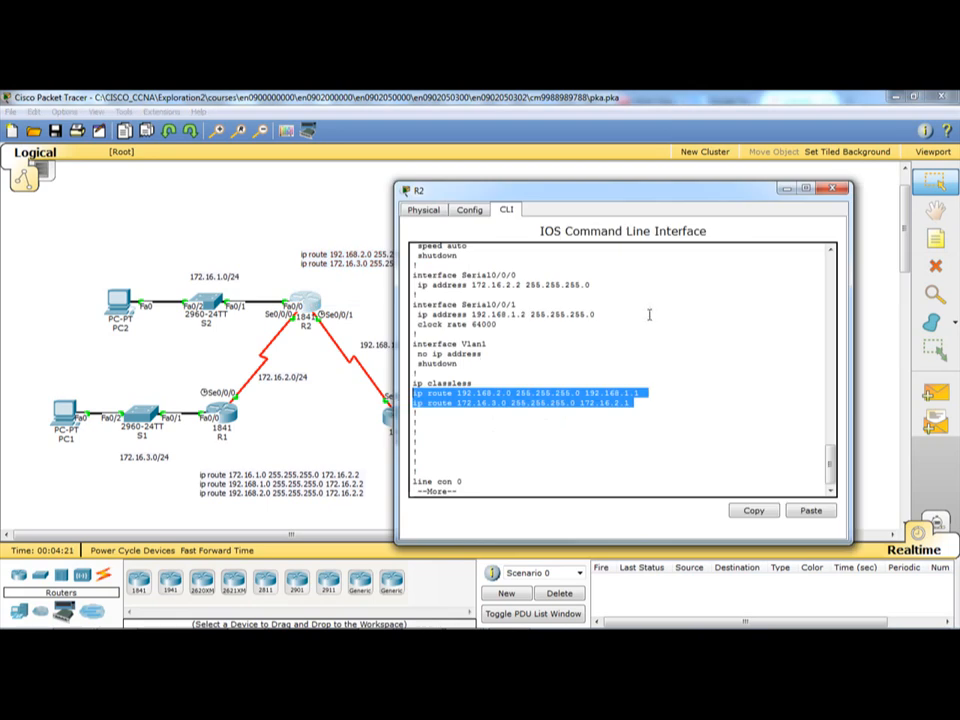
type("q")
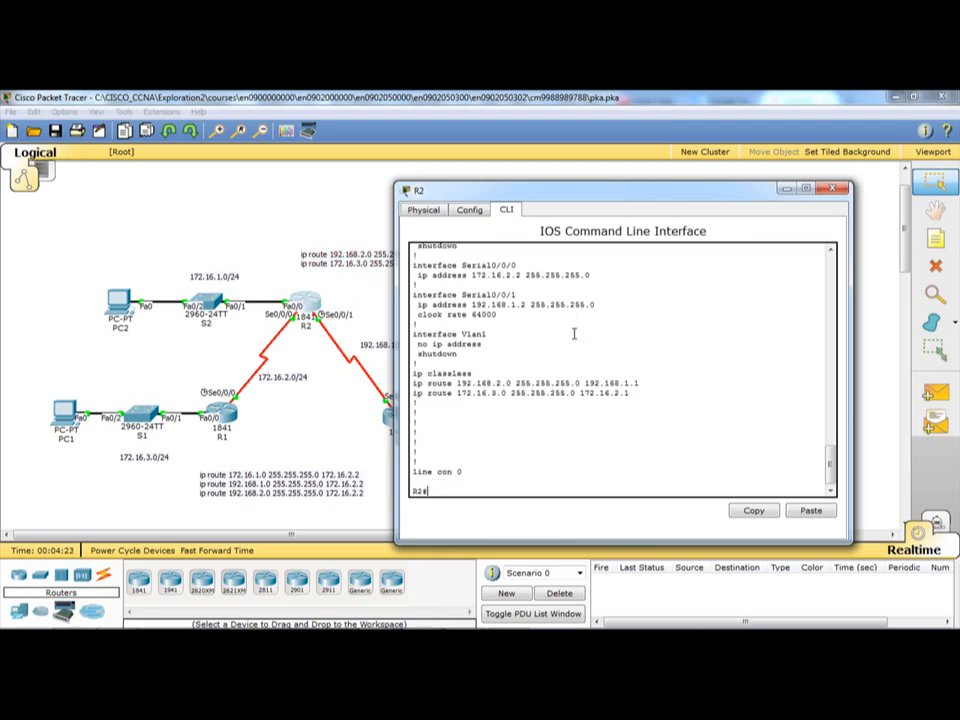
type("show ip route")
key("Return")
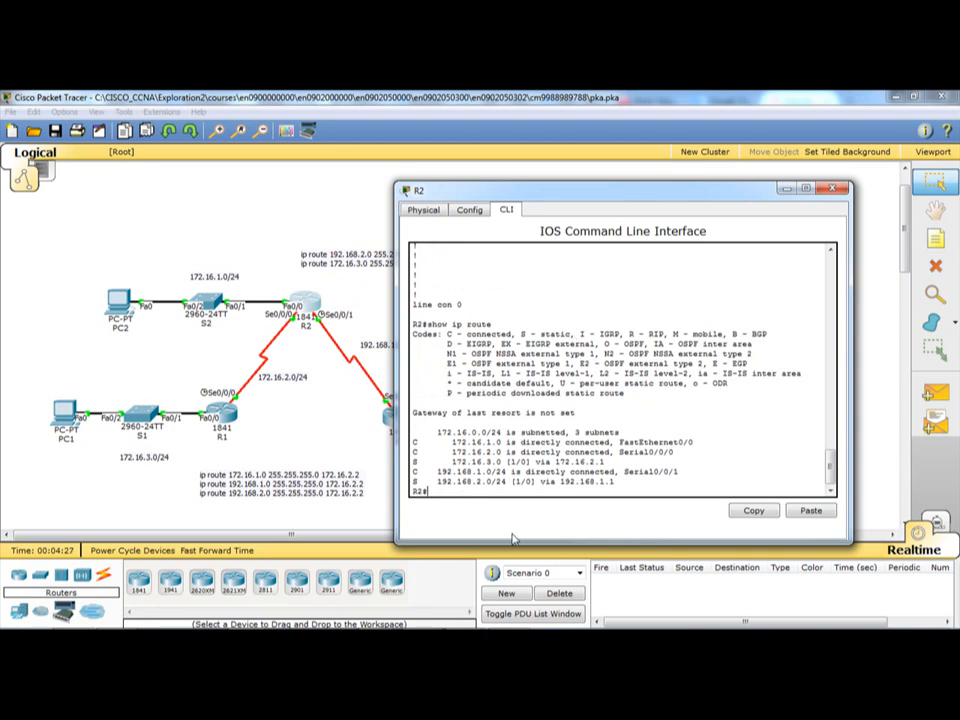
Examine the static entries in R2's routing table, keeping its window clear of the ip route note
left_click_drag(614, 481, 412, 481)
left_click_drag(601, 462, 412, 462)
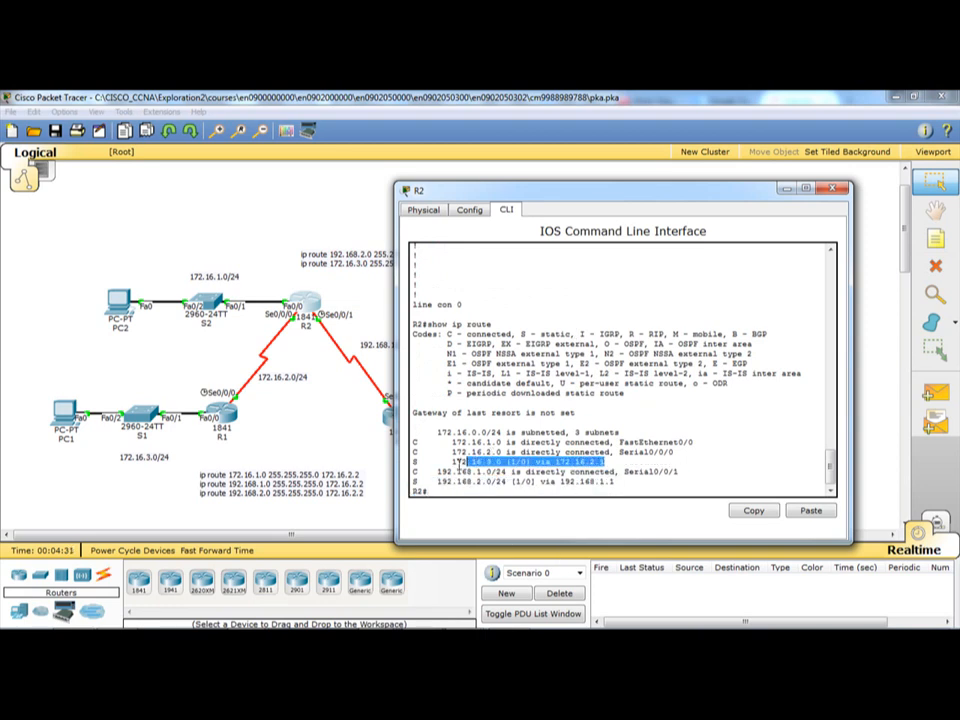
left_click_drag(569, 196, 680, 157)
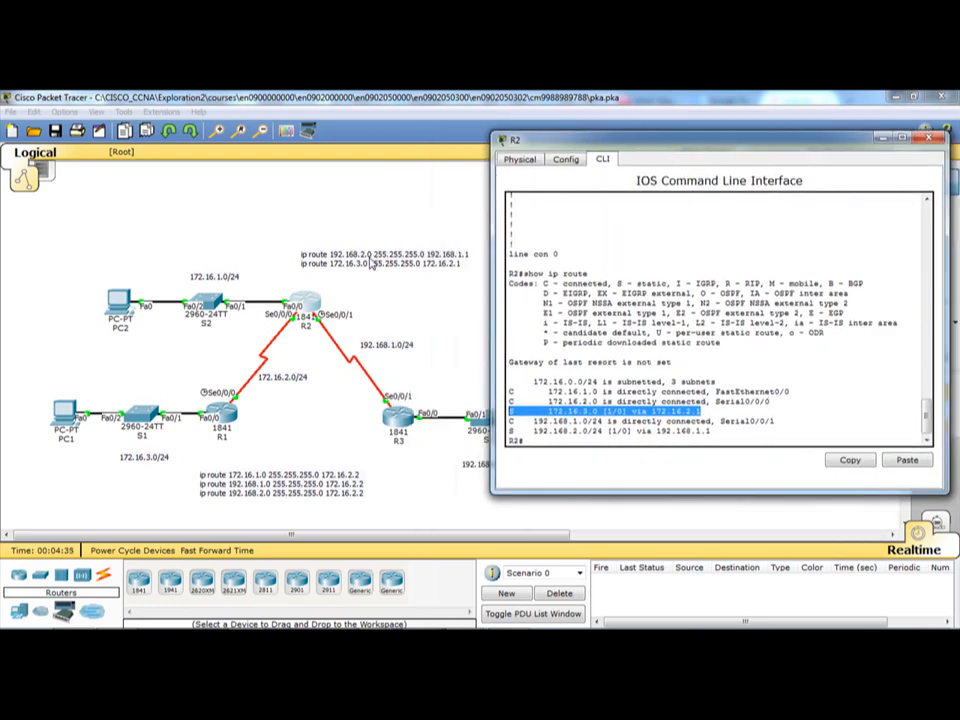
left_click(379, 264)
key("alt+Tab")
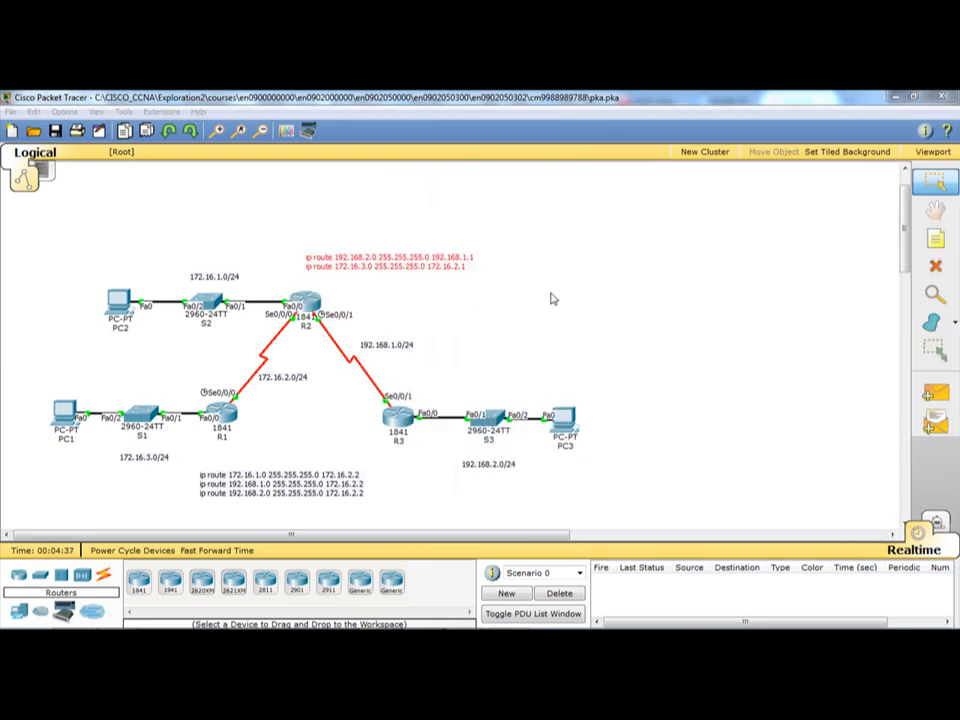
left_click_drag(647, 148, 654, 112)
left_click(657, 344)
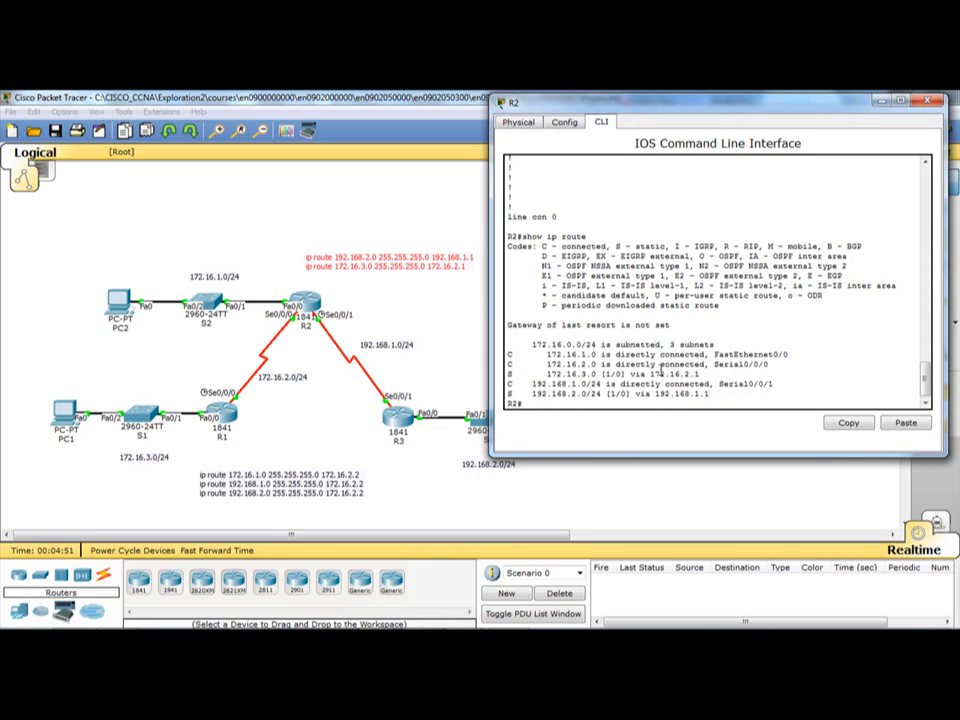
Compare R2's static route to 192.168.2.0/24 with the note, checking its mask, the bracketed [1/0] values and the next-hop address
left_click_drag(716, 394, 508, 397)
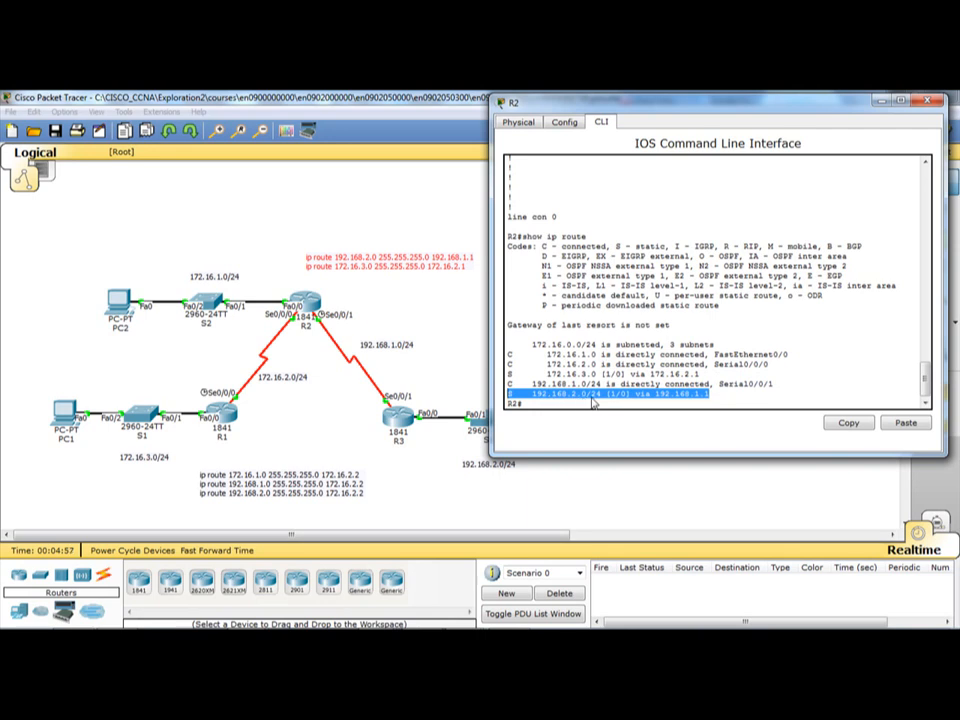
left_click(596, 396)
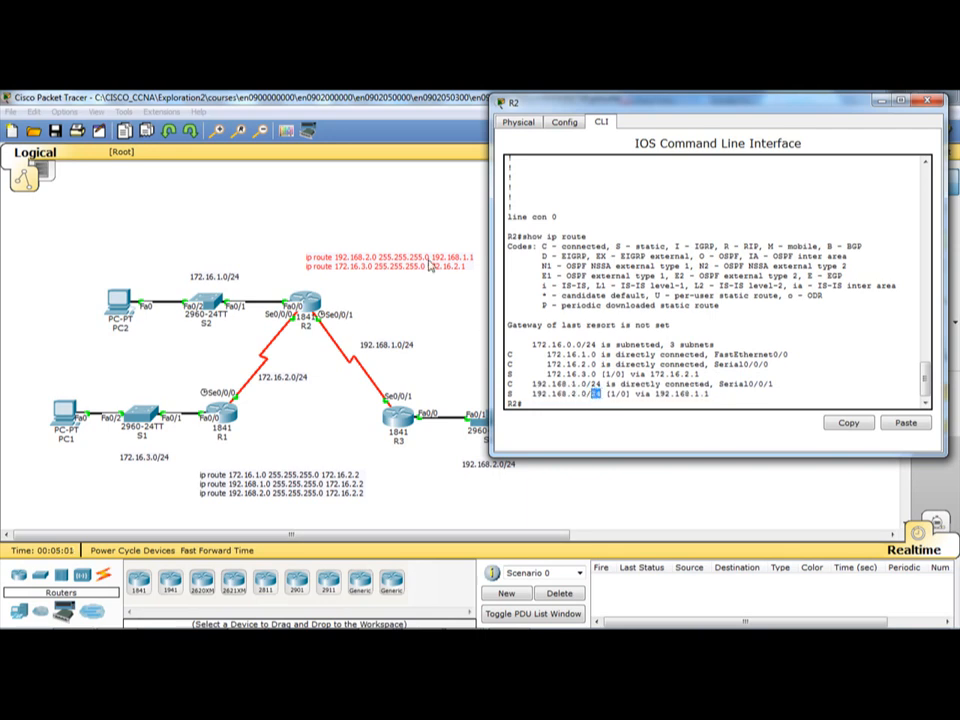
left_click_drag(606, 394, 623, 394)
left_click(617, 393)
left_click_drag(659, 395, 713, 394)
left_click(715, 393)
Compare R2's static route to 172.16.3.0 with the matching ip route line in the note
left_click_drag(510, 374, 700, 374)
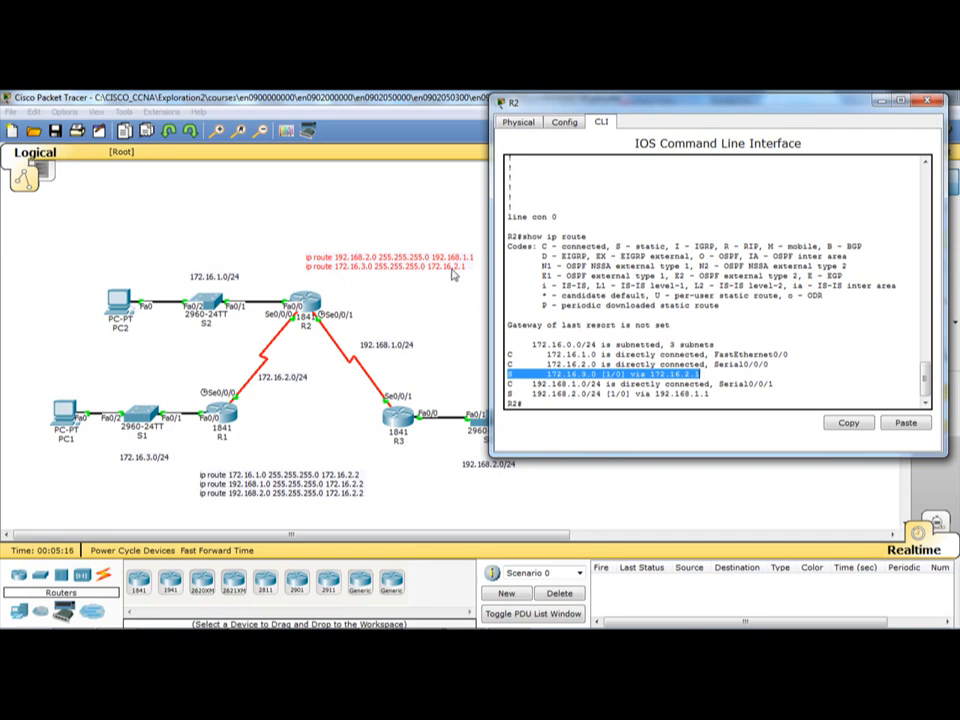
left_click_drag(508, 373, 712, 374)
left_click(710, 376)
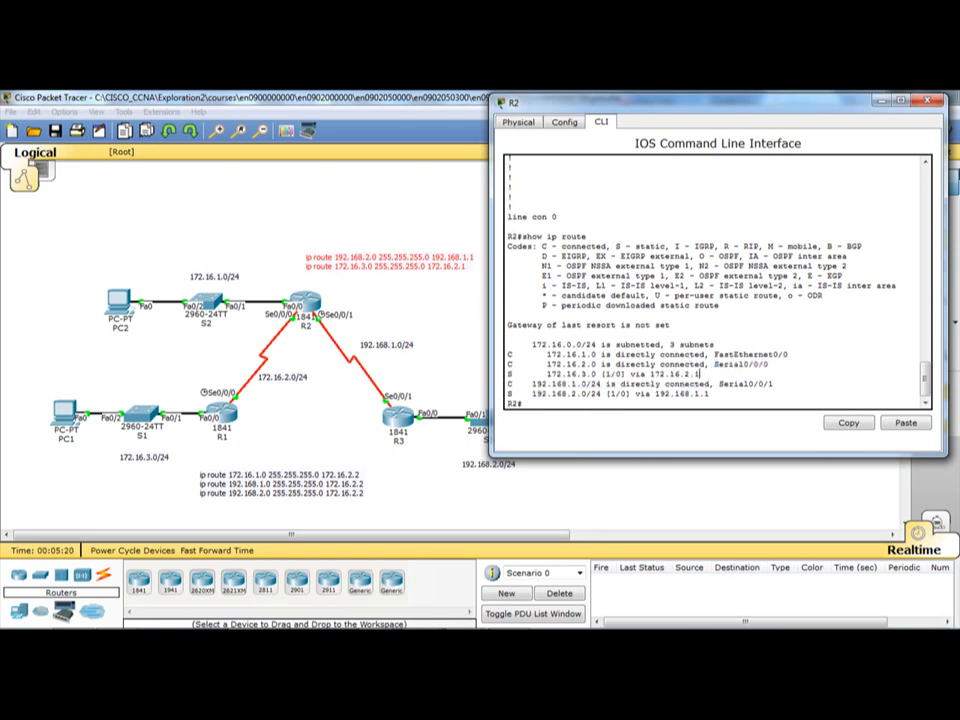
Close R2's window and reposition its ip route note directly above the router
left_click(932, 99)
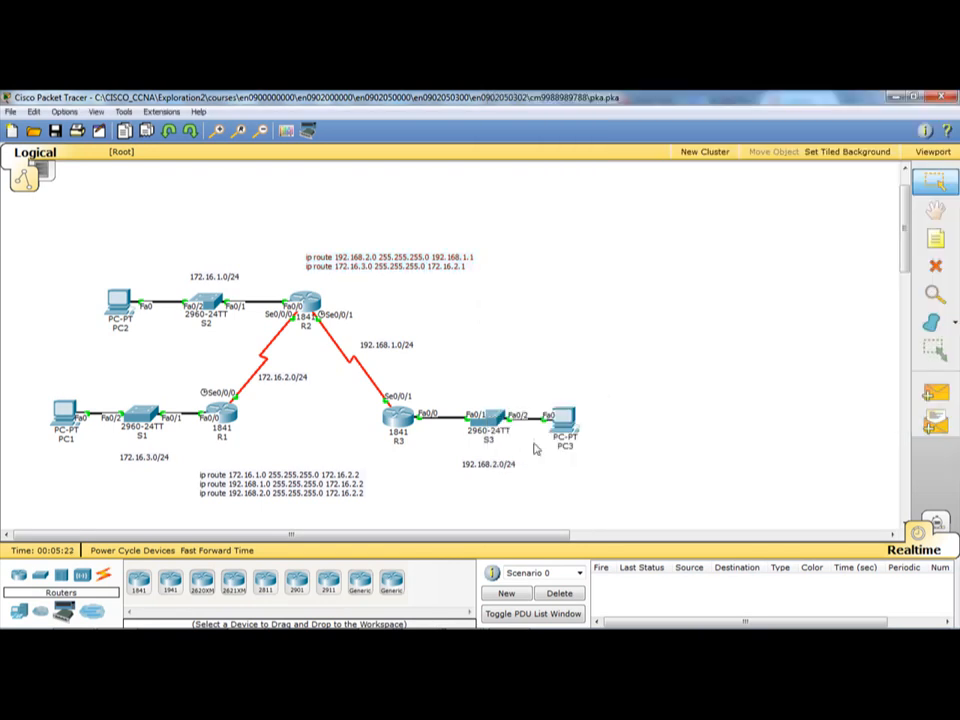
left_click(377, 262)
left_click(541, 300)
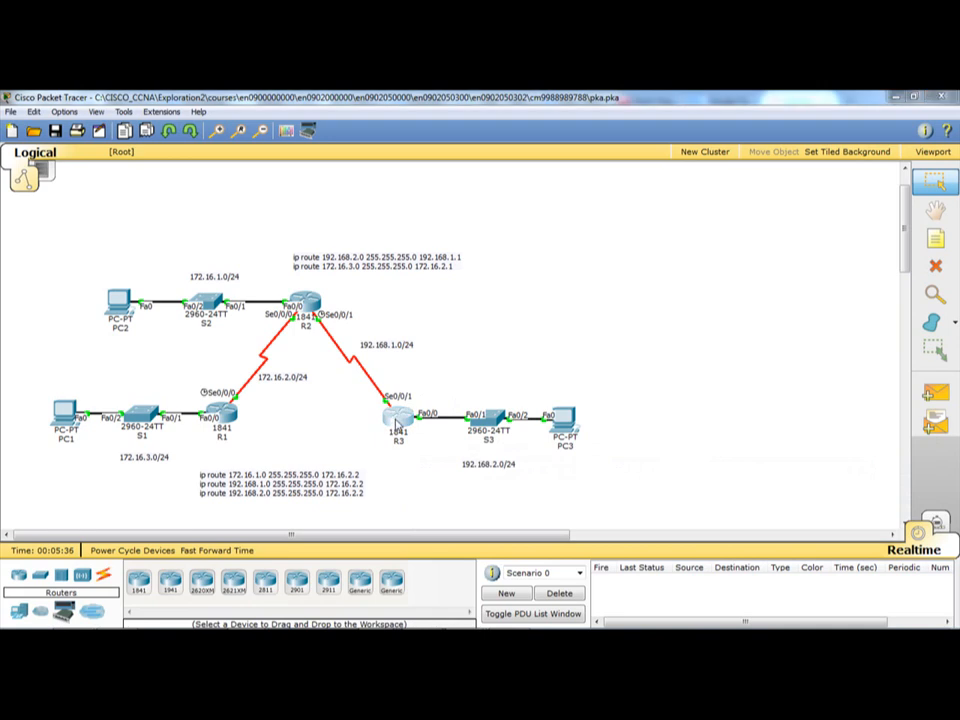
Open R3's command line beside the topology, enter the console password, and enter privileged EXEC mode with the enable password
left_click(397, 424)
left_click_drag(379, 186, 641, 168)
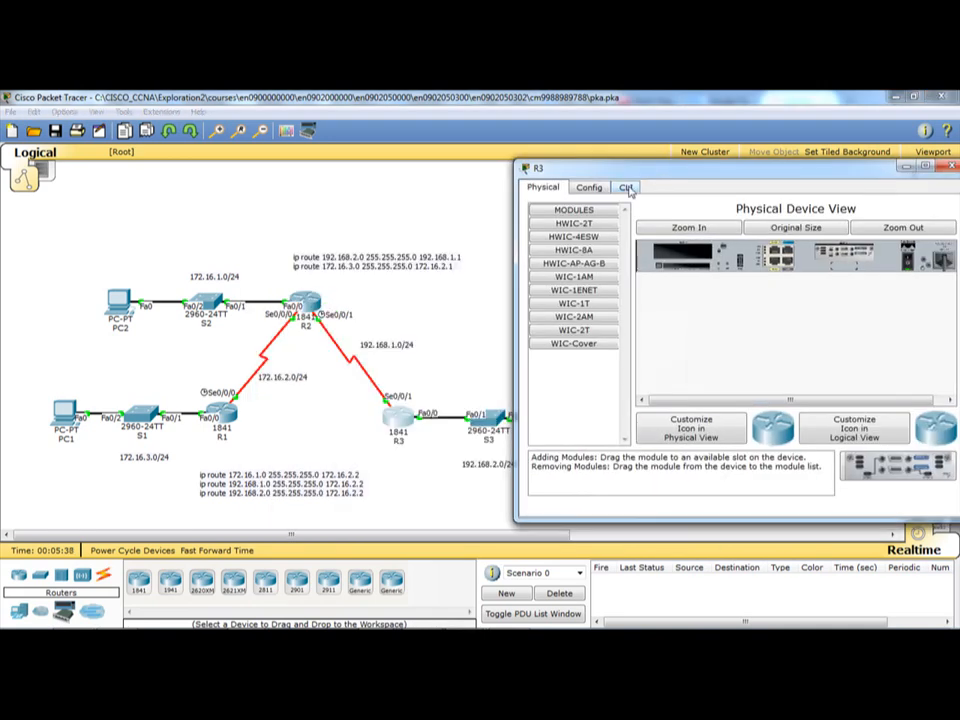
left_click(626, 188)
key("Return")
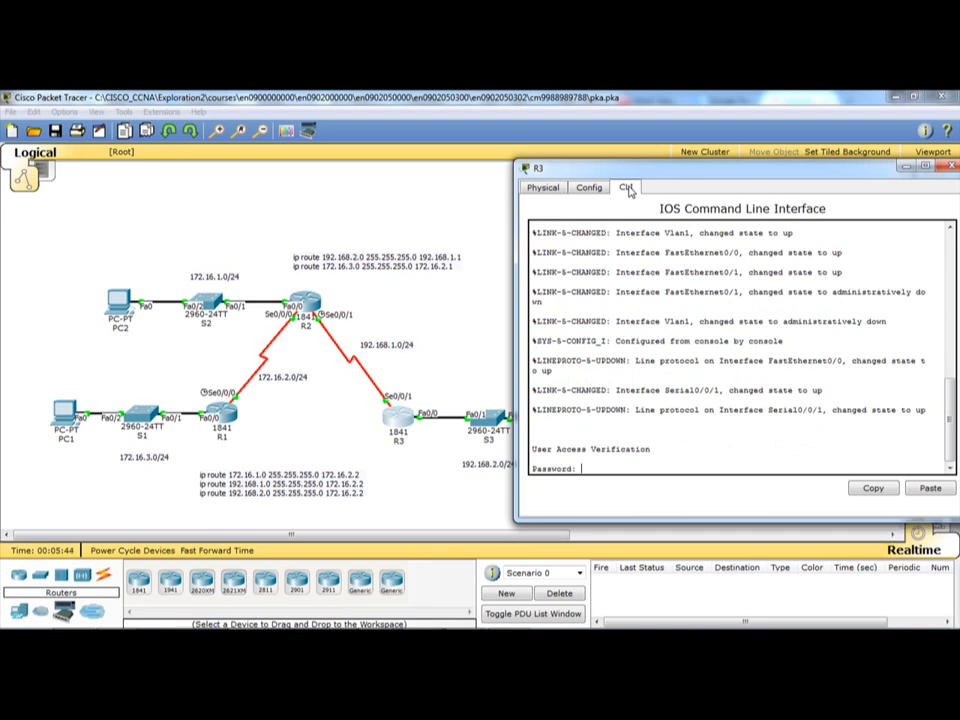
key("Return")
type("enable")
key("Return")
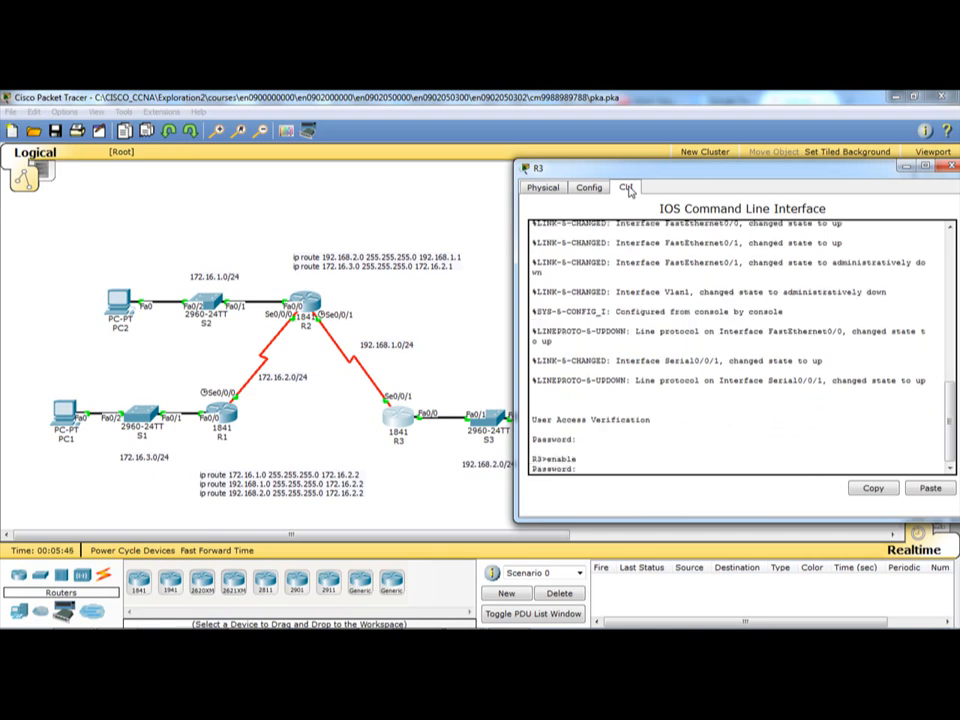
key("Return")
Show R3's running configuration and page through to its ip route lines
type("show running-config")
key("Return")
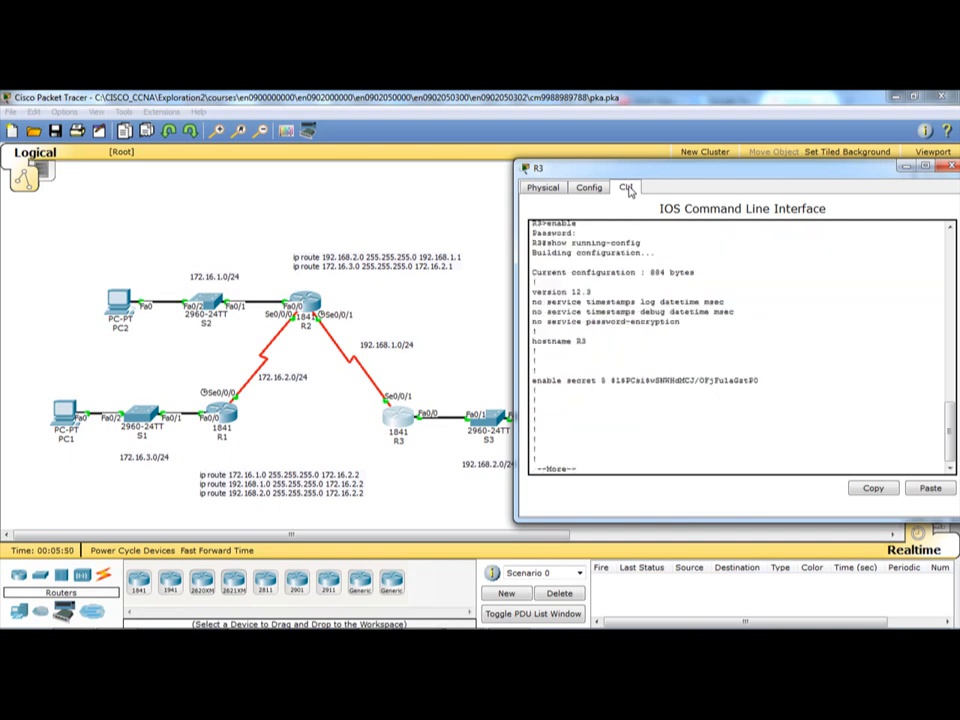
key("space")
key("space")
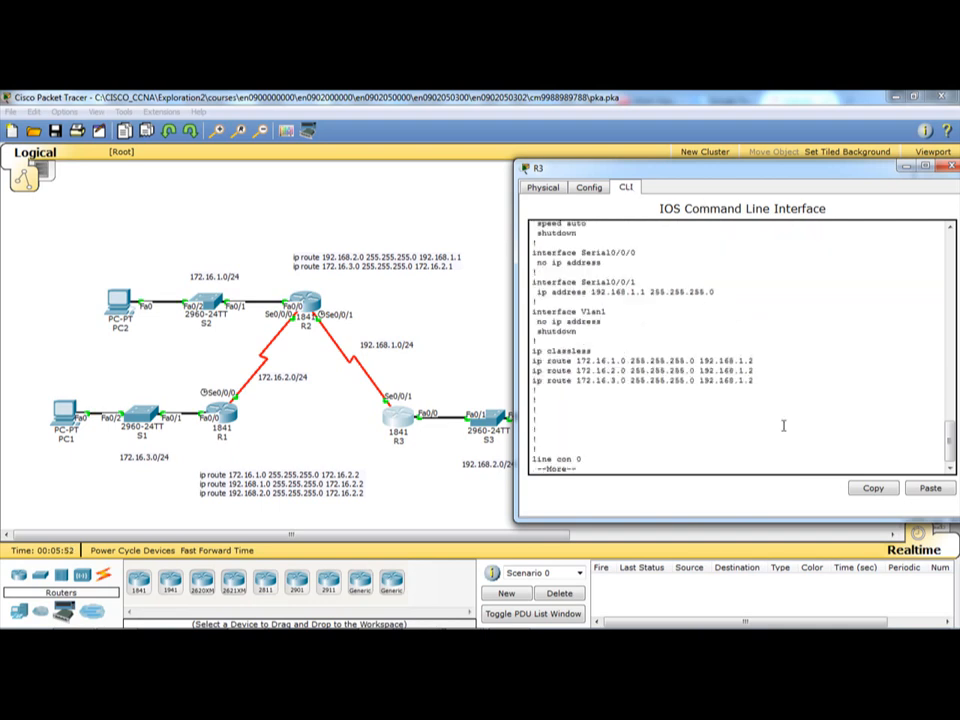
Copy the three ip route lines from R3's running configuration and paste them as a workspace note above R3's LAN link
left_click_drag(753, 381, 534, 361)
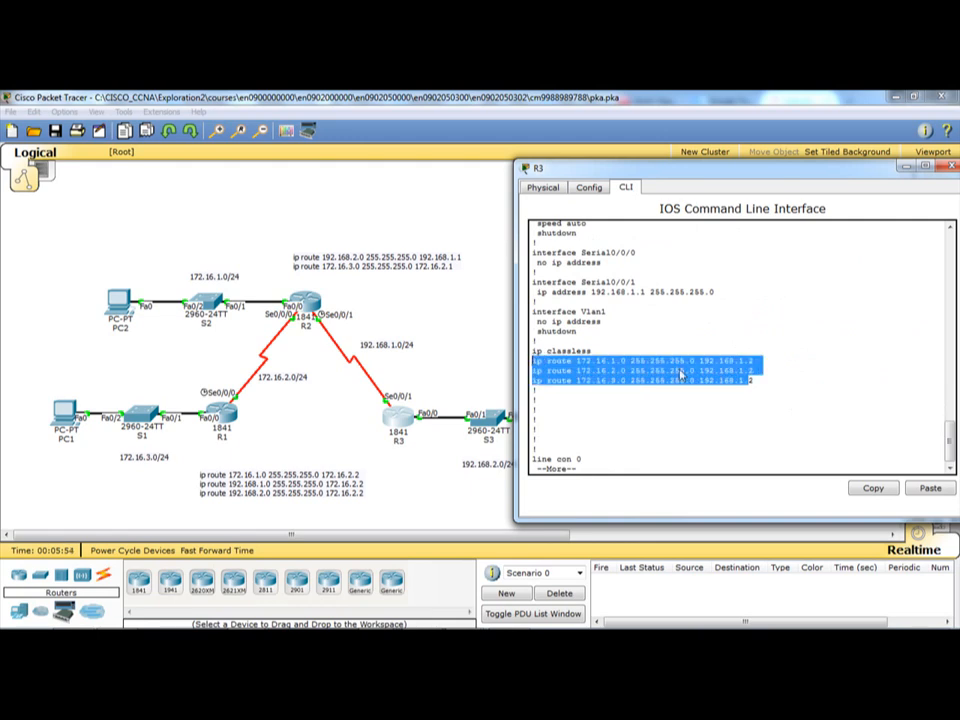
left_click(690, 372)
left_click_drag(755, 380, 534, 361)
right_click(563, 376)
left_click(595, 381)
left_click(429, 326)
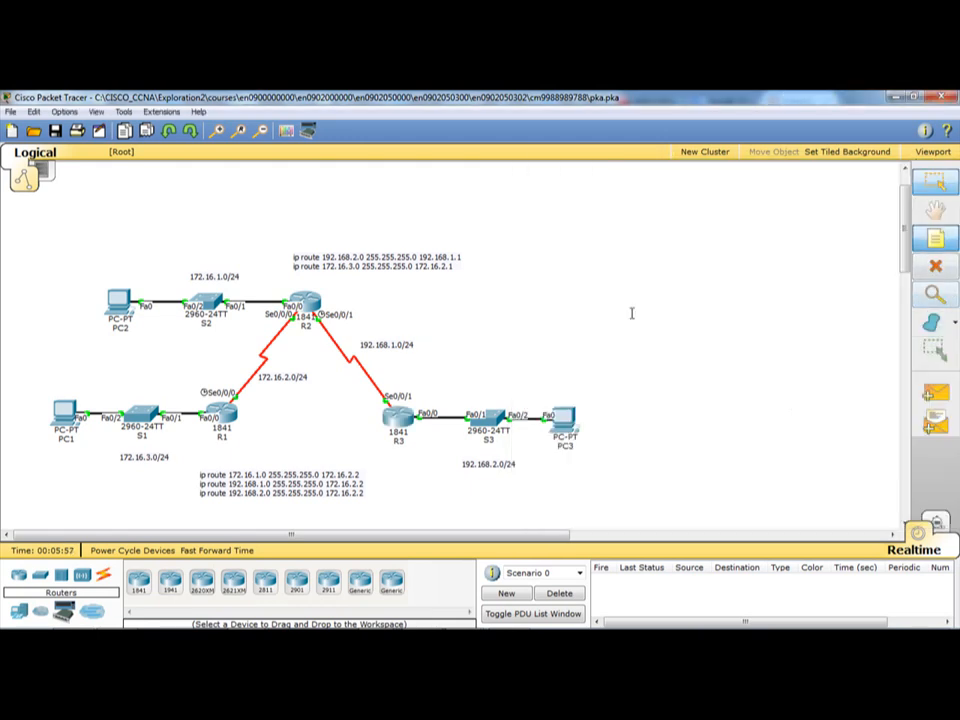
key("ctrl+v")
key("Escape")
left_click_drag(515, 350, 461, 366)
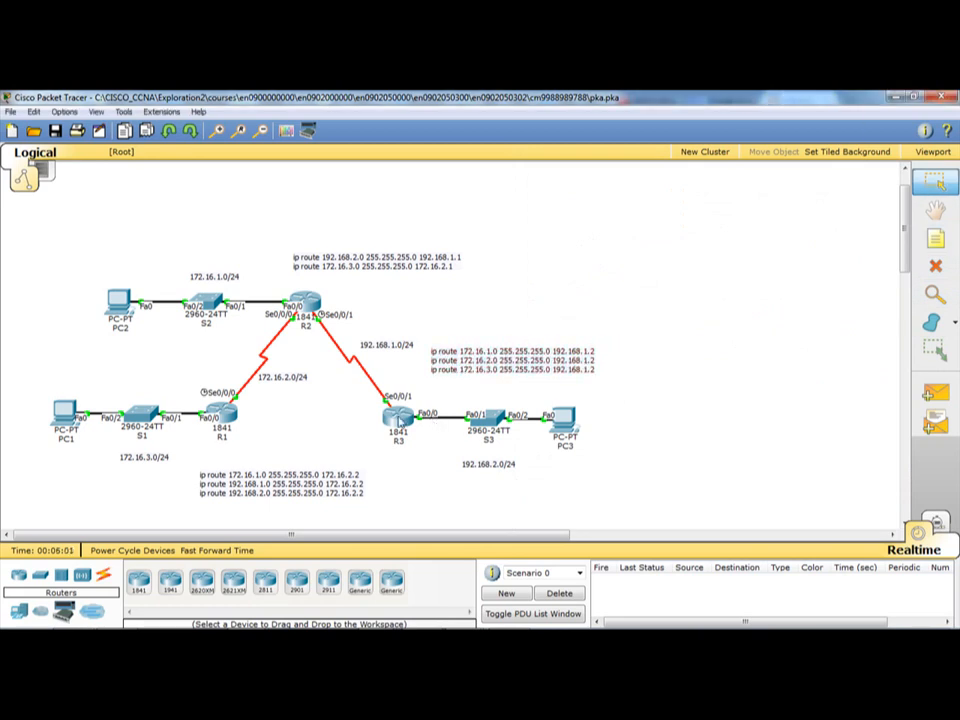
Return to R3's command line and display the routing table with show ip route
left_click(400, 418)
left_click(741, 451)
type("show ip route")
key("Return")
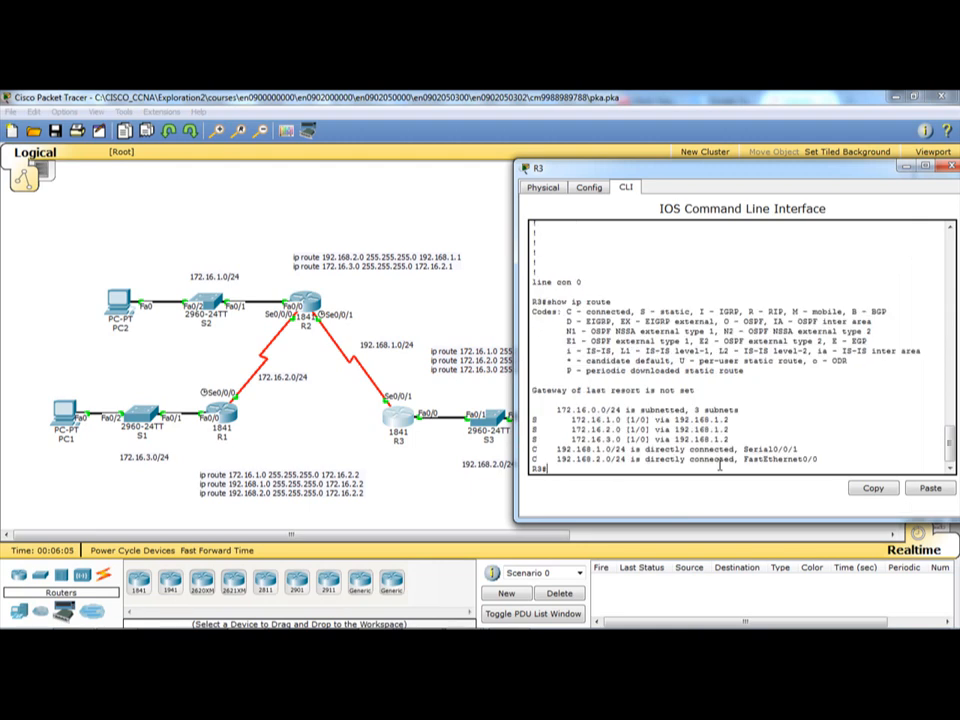
Move R3's window clear of the topology, place its ip route note closer to R3, and bring the routing table back into view
left_click_drag(745, 170, 831, 114)
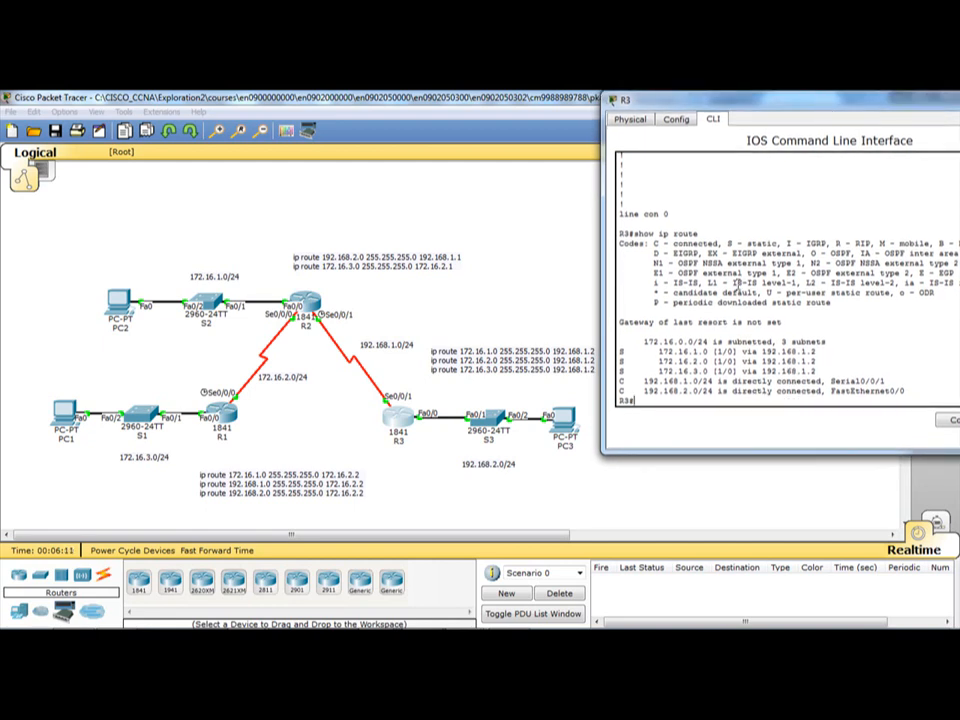
left_click(510, 367)
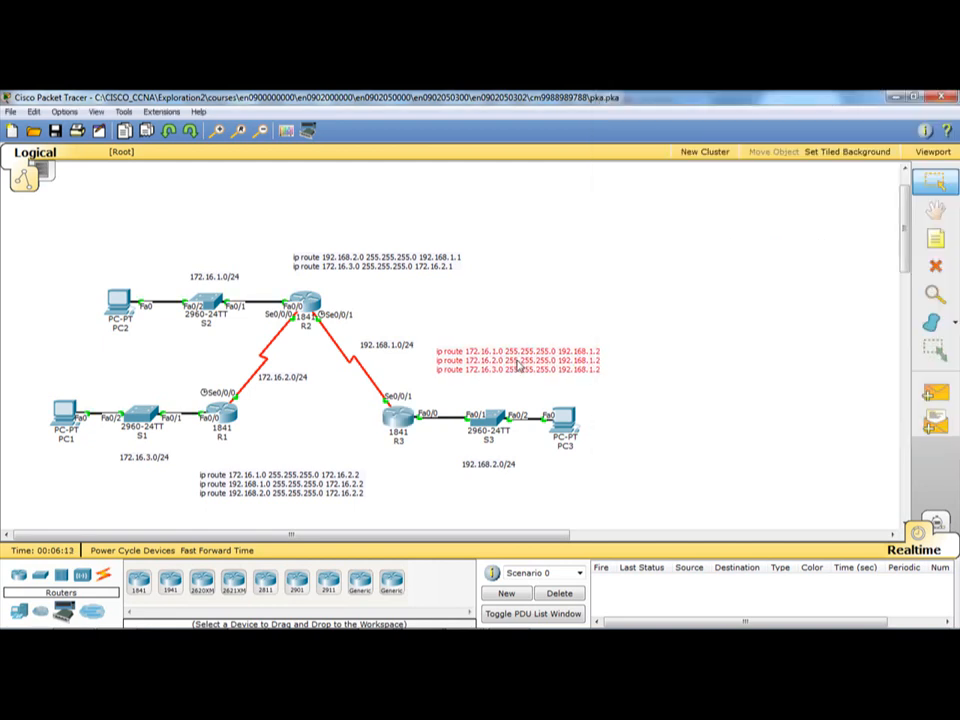
left_click_drag(509, 363, 452, 371)
key("alt+Tab")
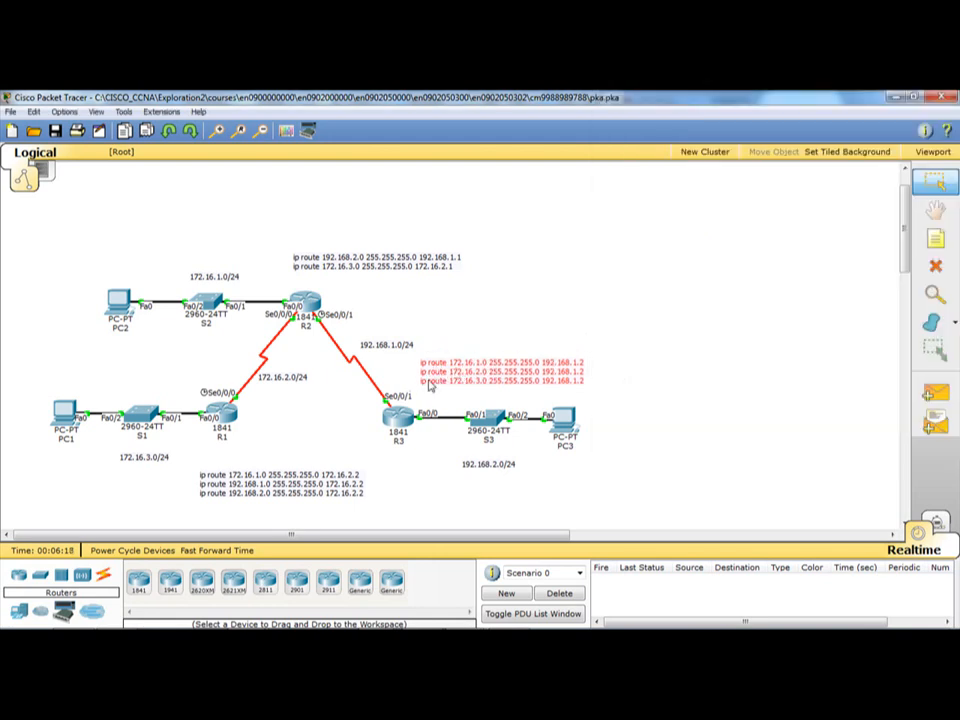
key("alt+Tab")
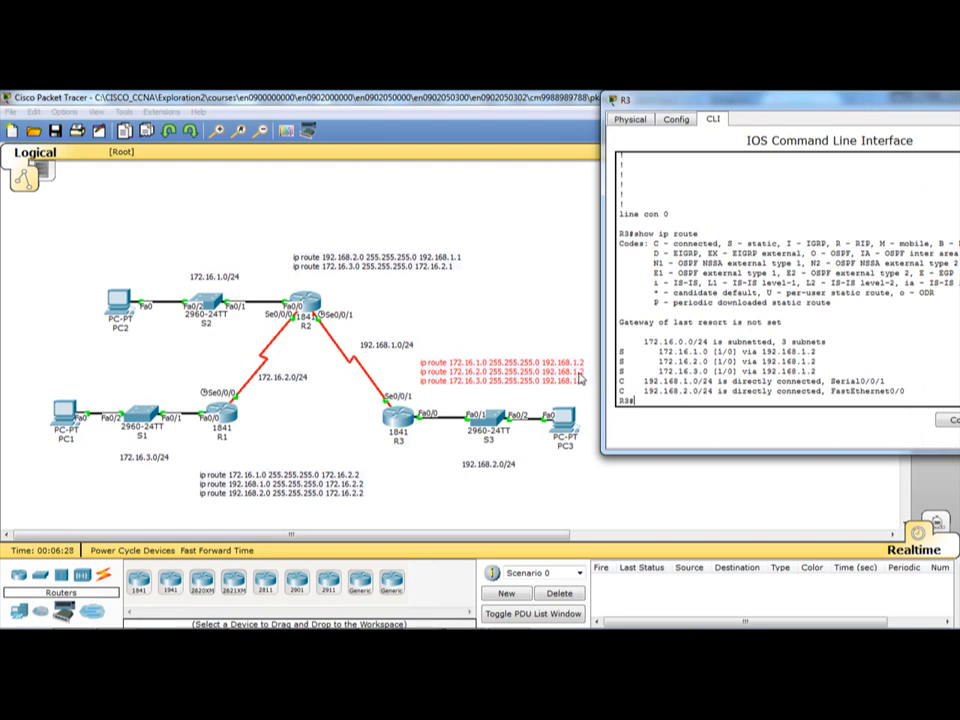
Compare the static entries in R3's routing table with the note, checking destination networks, next-hop address and the parent network's /24 mask
left_click_drag(826, 352, 737, 355)
left_click(813, 370)
left_click_drag(816, 352, 621, 352)
left_click(722, 353)
left_click_drag(816, 361, 621, 361)
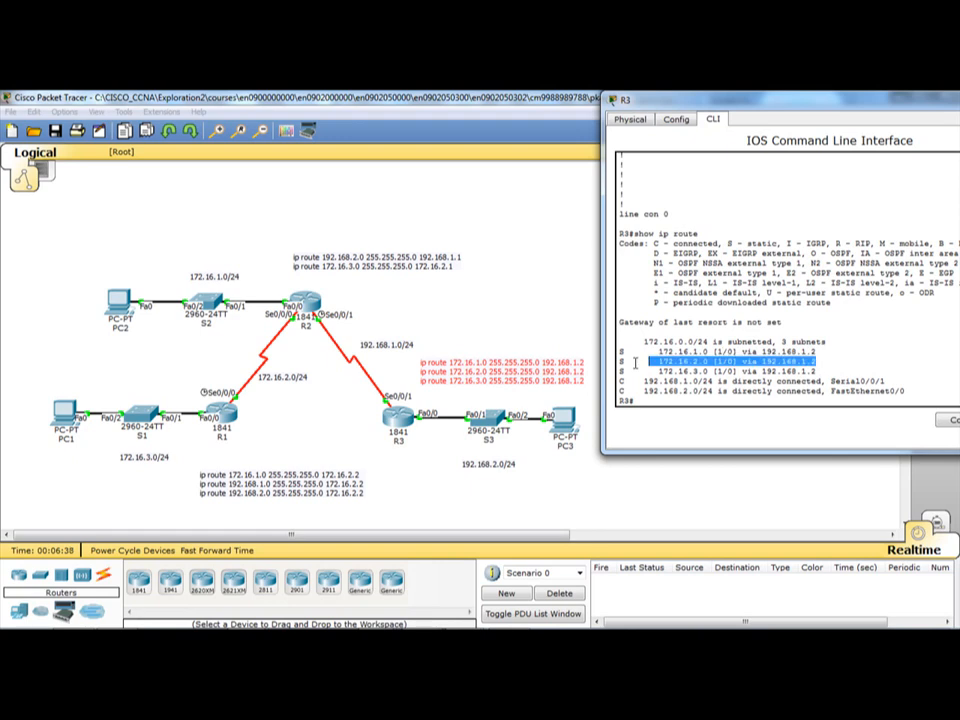
left_click(706, 352)
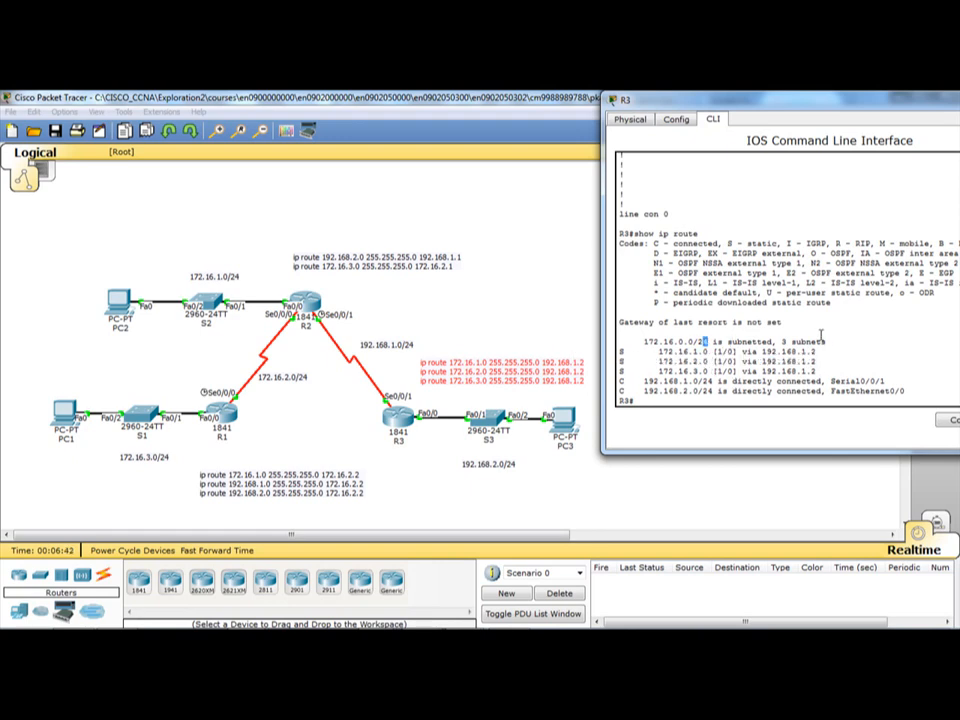
Examine the 172.16.0.0 parent network line and the 172.16.3.0 static entry in R3's routing table, and close R3's window
left_click_drag(826, 342, 634, 341)
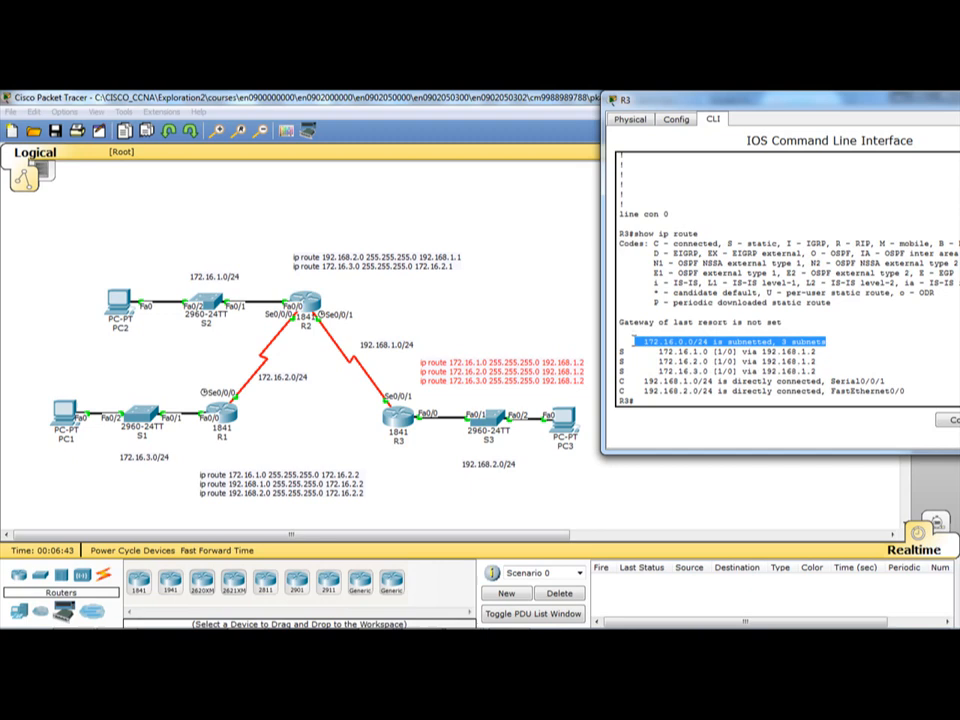
left_click(628, 341)
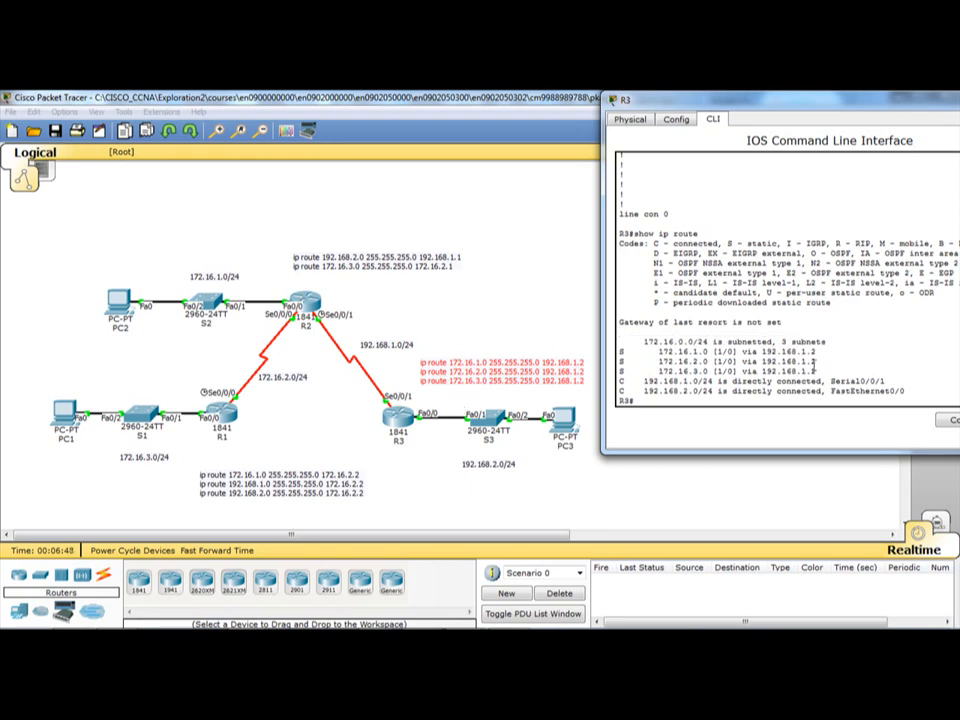
mouse_move(819, 366)
left_mouse_down()
mouse_move(761, 361)
mouse_move(815, 372)
left_mouse_up()
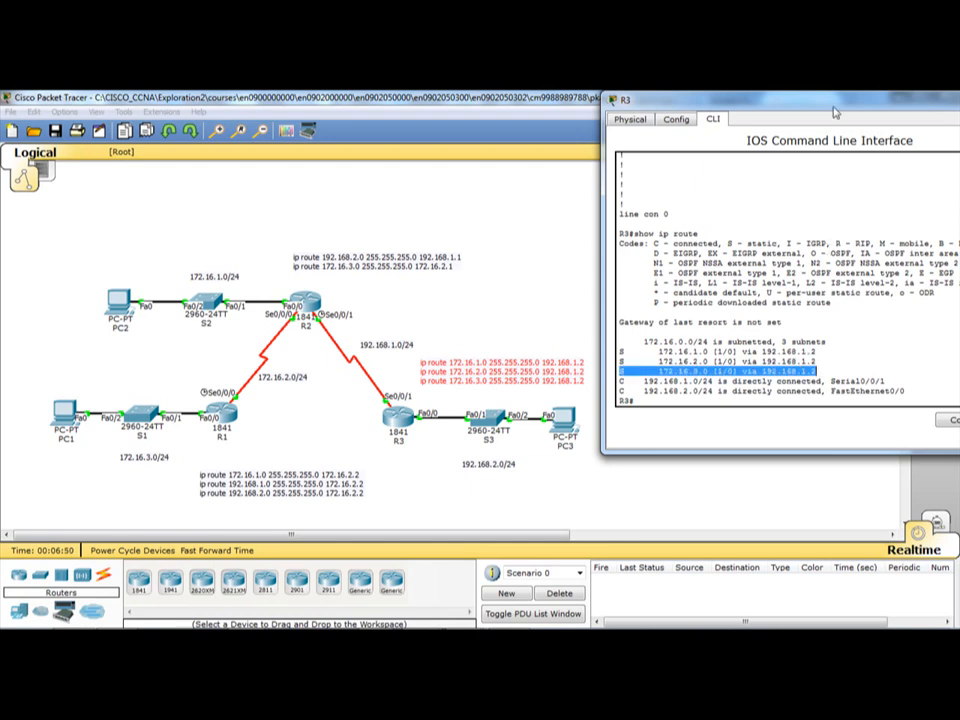
left_click_drag(830, 110, 481, 212)
left_click(690, 197)
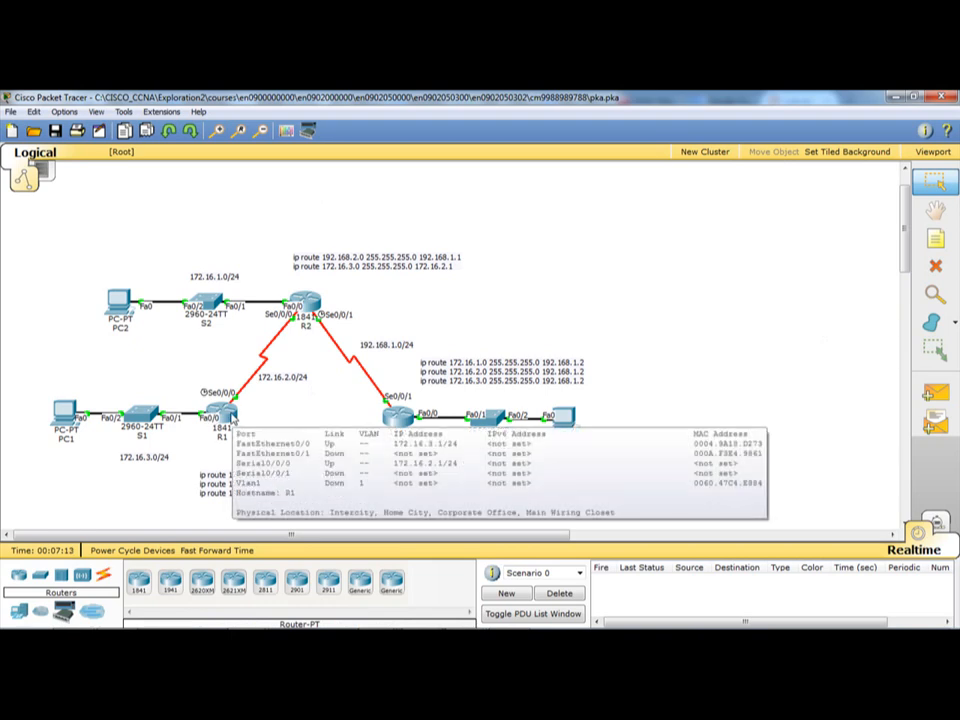
Open R1's command line, move its window clear of the route notes, and enter global configuration mode
left_click(231, 419)
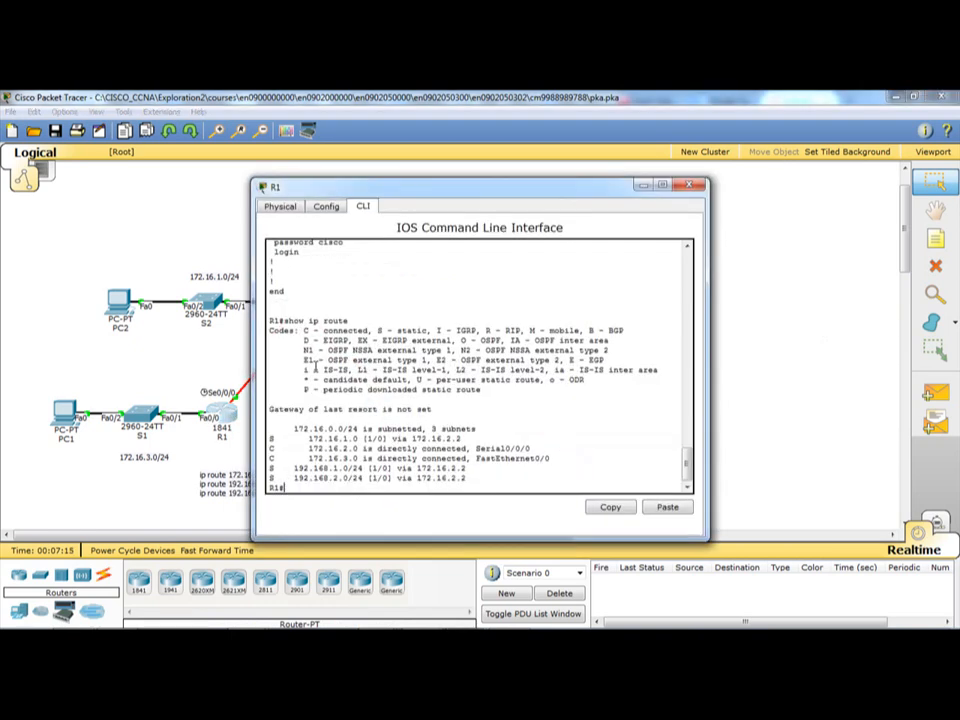
left_click_drag(480, 197, 748, 157)
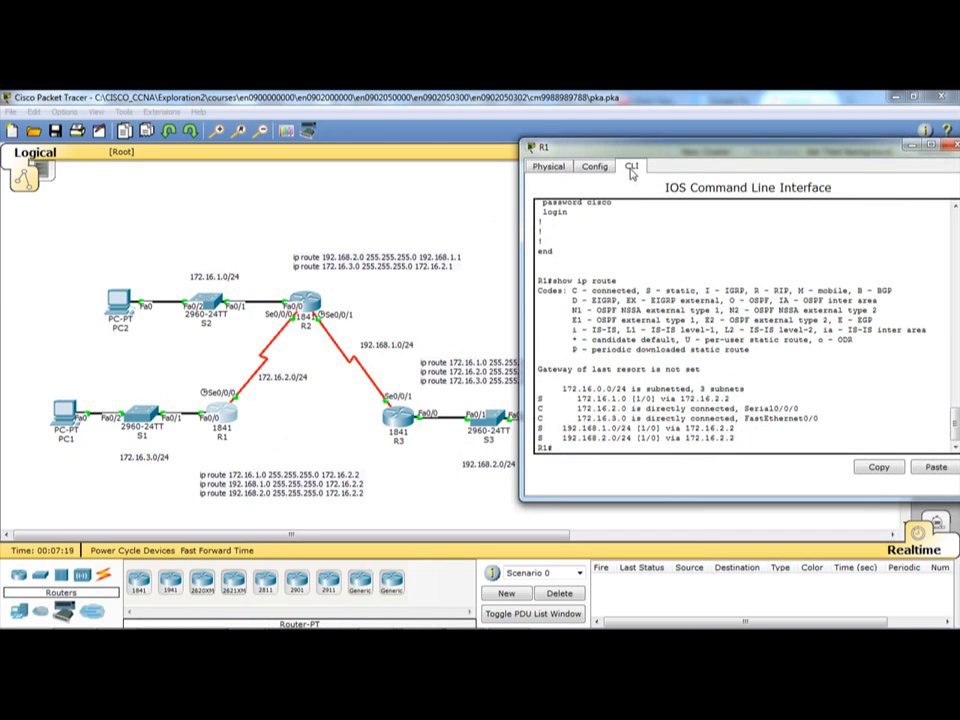
left_click(616, 447)
key("Return")
key("Return")
type("co")
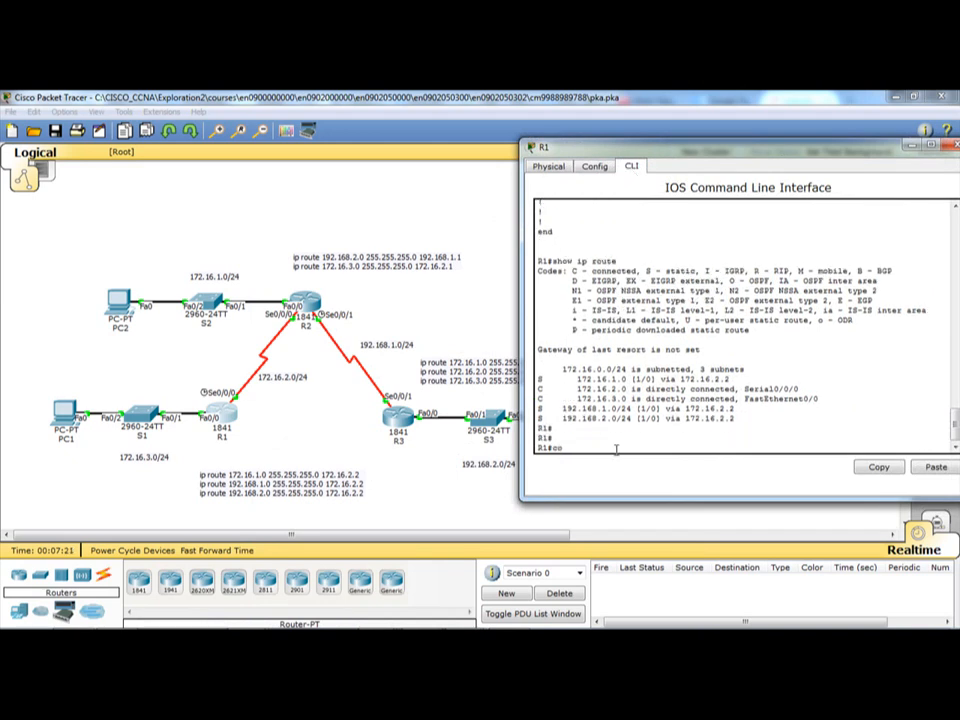
type("nfig terminal")
key("Return")
key("Return")
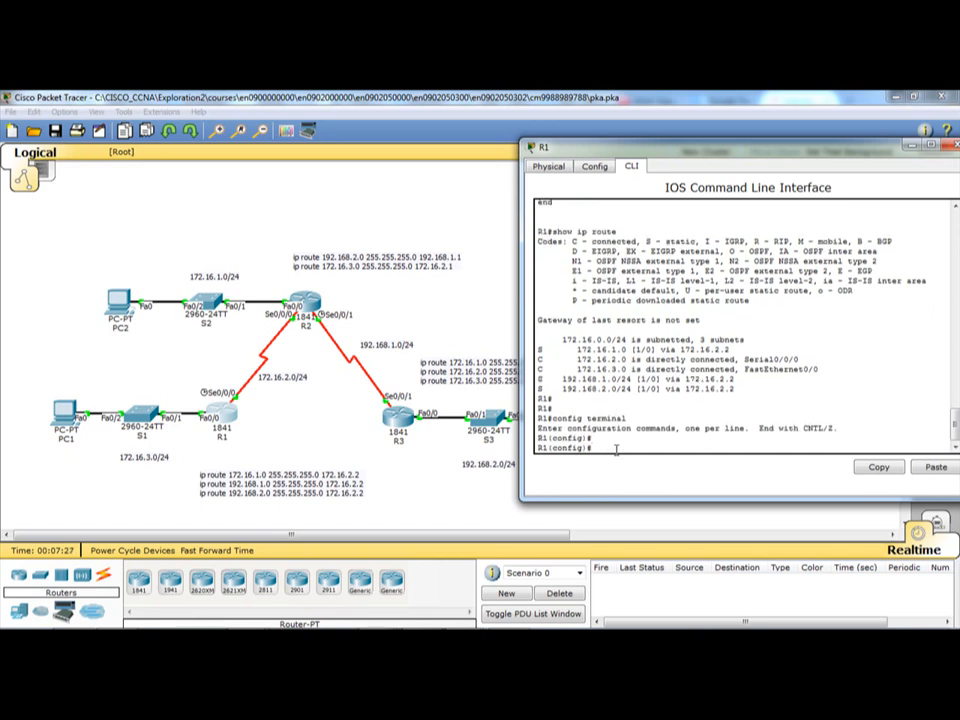
Remove R1's static route to 172.16.1.0 255.255.255.0 via next hop 172.16.2.2
key("BackSpace")
key("BackSpace")
type("o ip route")
key("BackSpace")
key("BackSpace")
key("BackSpace")
key("BackSpace")
type("2.16.1.0 25")
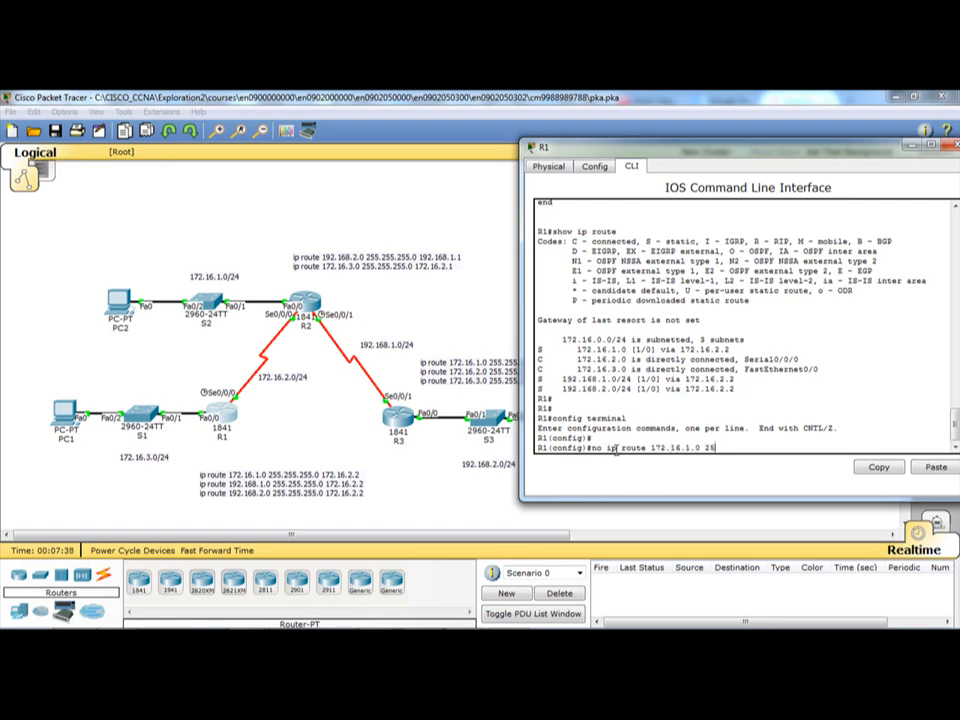
type("5.255.255.0")
type("2.16.2.")
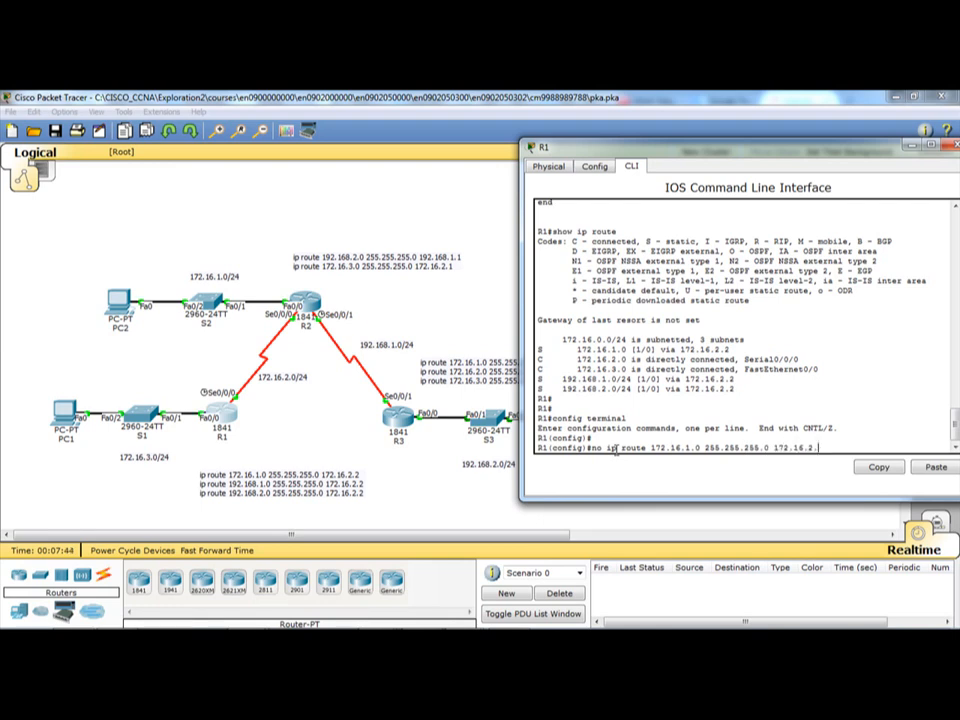
key("Return")
Remove R1's static route to 192.168.1.0 255.255.255.0 via next hop 172.16.2.2
type("no ip route 1")
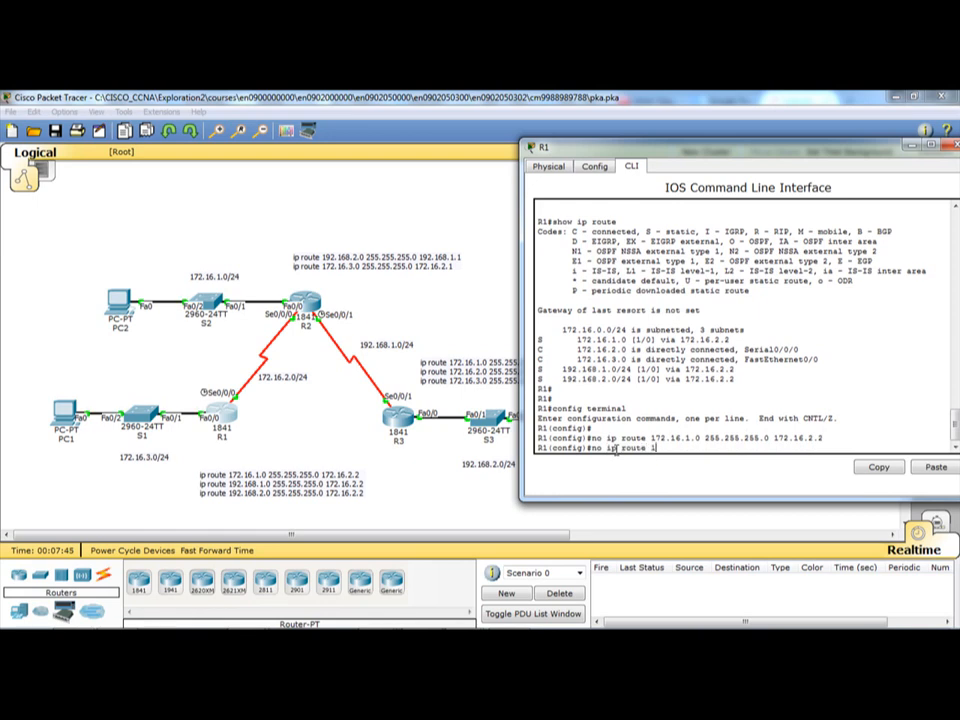
type("92.168.1.0 255.255.255.0 172.16.2.2")
key("Return")
Remove R1's static route to 192.168.2.0 255.255.255.0 via 172.16.2.2 and return to privileged exec mode
type("no ip route")
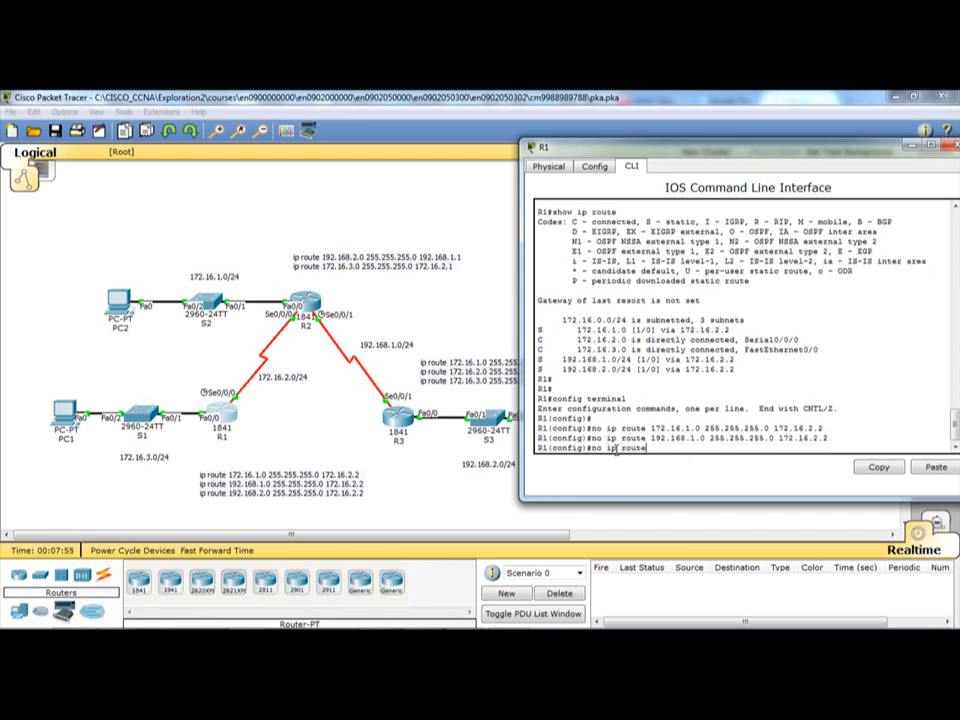
type(" 192.168.2.0 255.255.255.0")
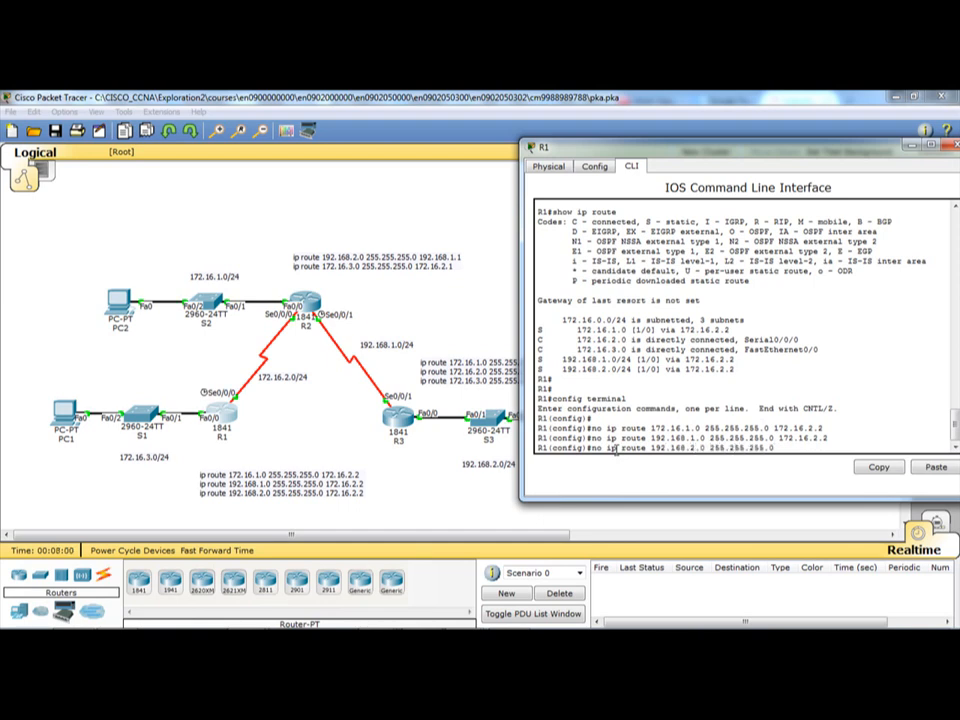
type(" 172.16")
key("BackSpace")
key("BackSpace")
key("BackSpace")
type("72.16.2.2")
key("Return")
key("Return")
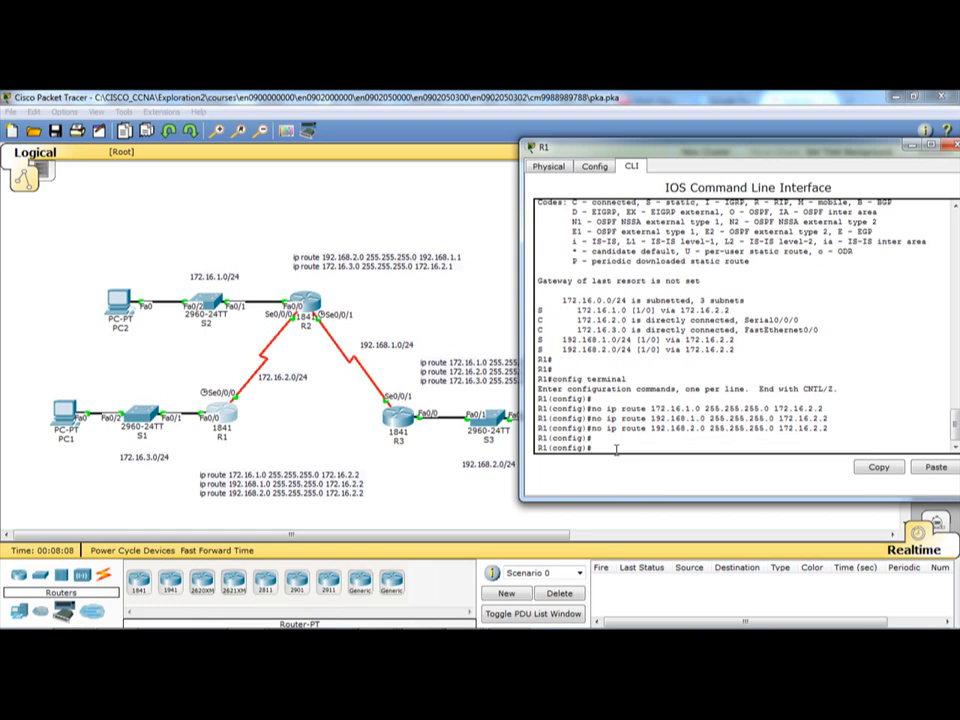
type("end")
key("Return")
key("Return")
key("Return")
key("Return")
key("Return")
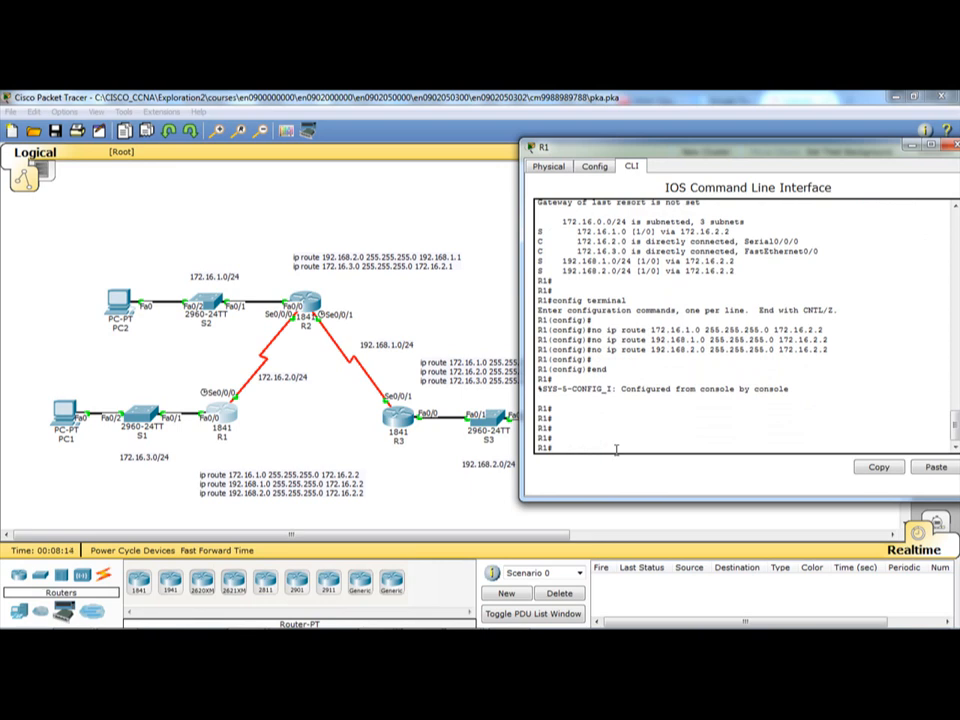
Display R1's full running configuration and check it for any remaining ip route lines
type("show p")
key("BackSpace")
key("BackSpace")
key("BackSpace")
key("BackSpace")
type("ow running-conf")
key("Return")
key("space")
key("space")
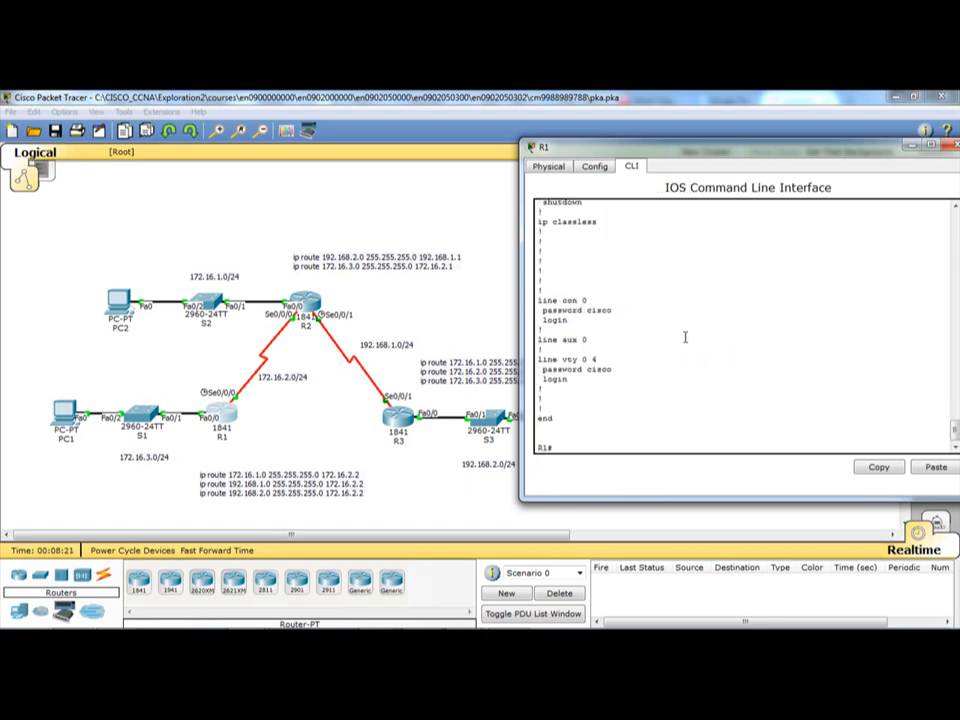
scroll(685, 337, "up", 4)
scroll(710, 330, "down", 5)
scroll(704, 347, "up", 5)
scroll(705, 348, "down", 5)
Enter global configuration mode on R1 and add a static route to 172.16.1.0 255.255.255.0 with outbound interface serial0/0/0
left_click(652, 448)
key("Return")
key("Return")
key("Return")
key("Return")
key("Return")
key("Return")
key("Return")
type("conf")
key("Return")
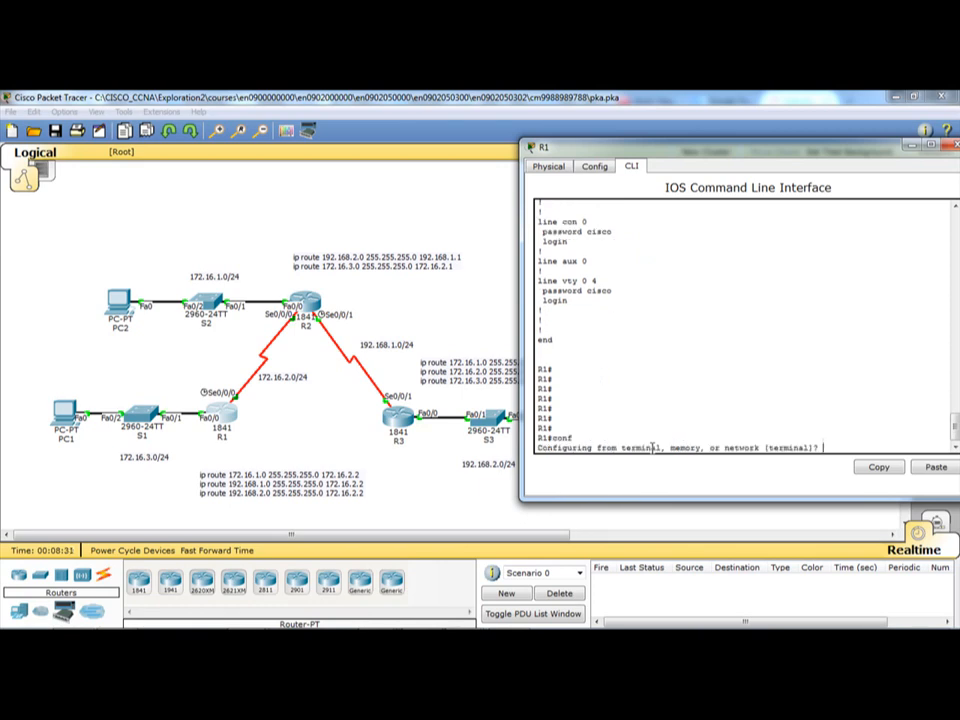
type("ip rout")
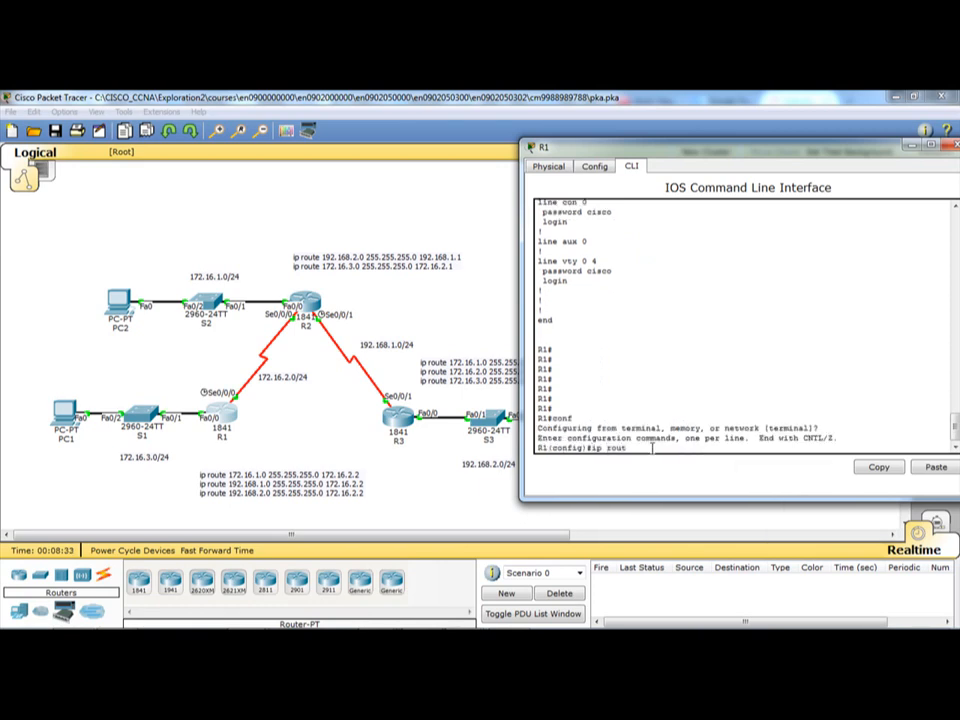
type("e 19")
type("2.16.1.0")
type(" 255.255.255.0")
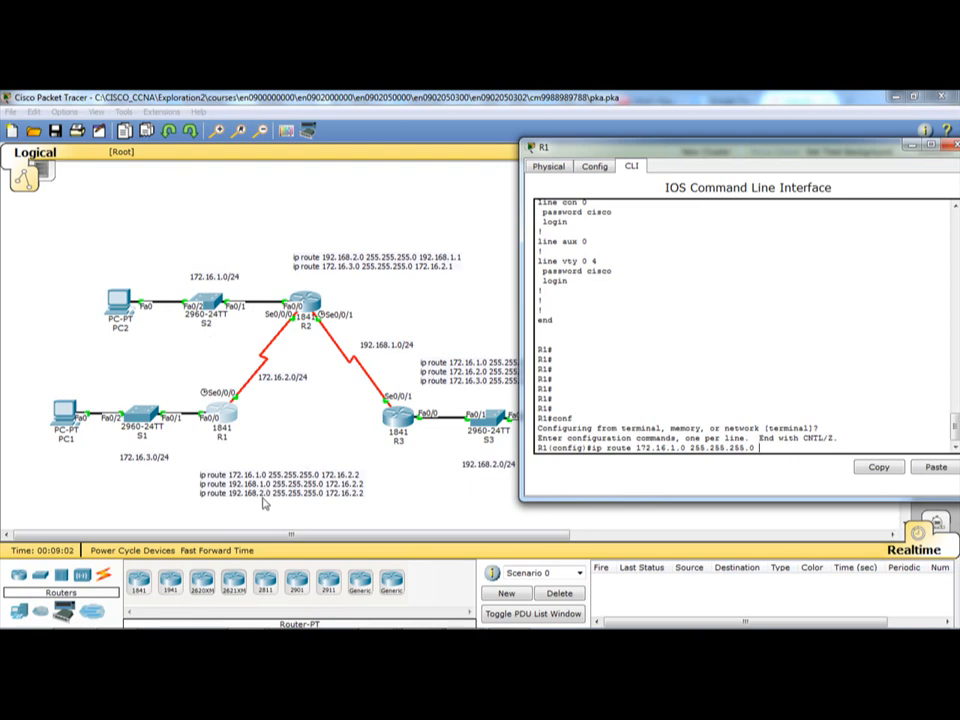
left_click_drag(650, 147, 558, 183)
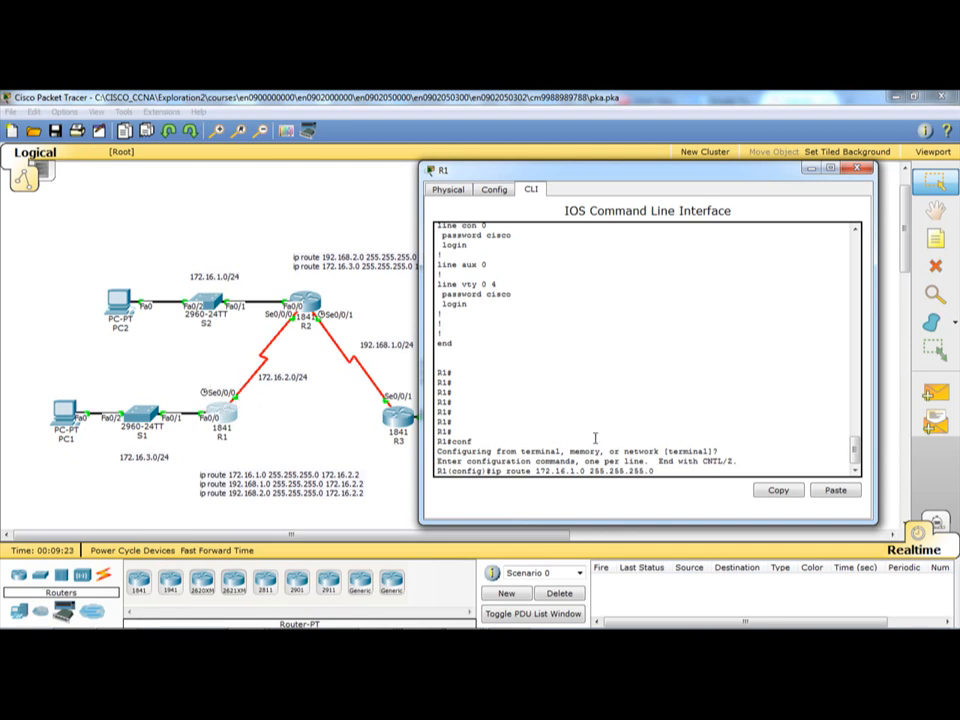
type("rial0/0/0")
key("Return")
Add a static route on R1 to 192.168.1.0 255.255.255.0 with outbound interface serial0/0/0
type("ip route")
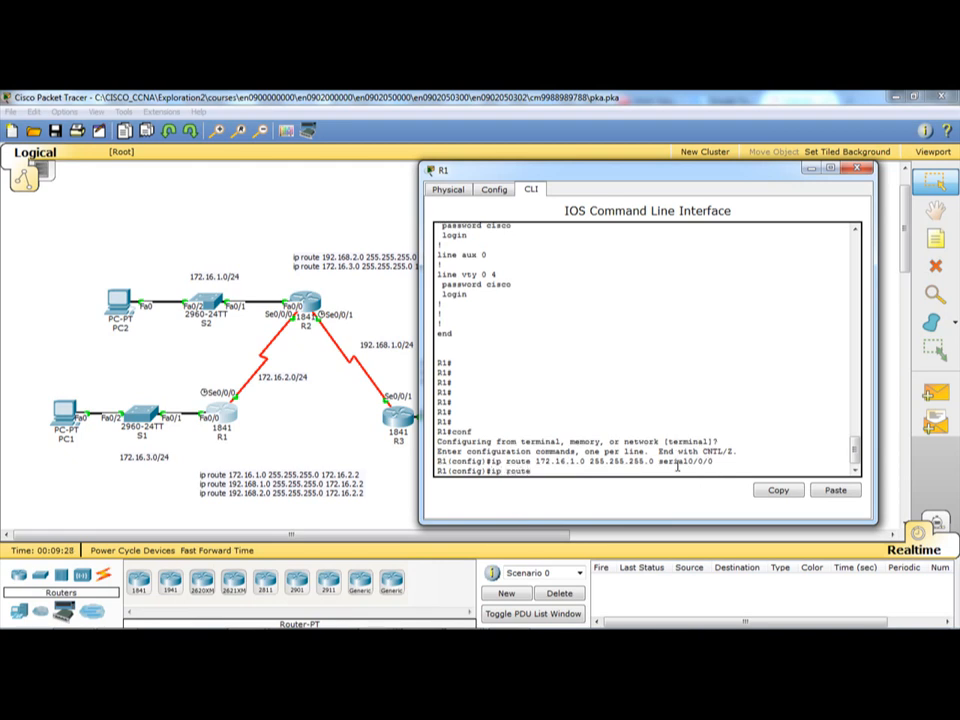
type(" 192.168.1.0 255.255.255.0 serial0/")
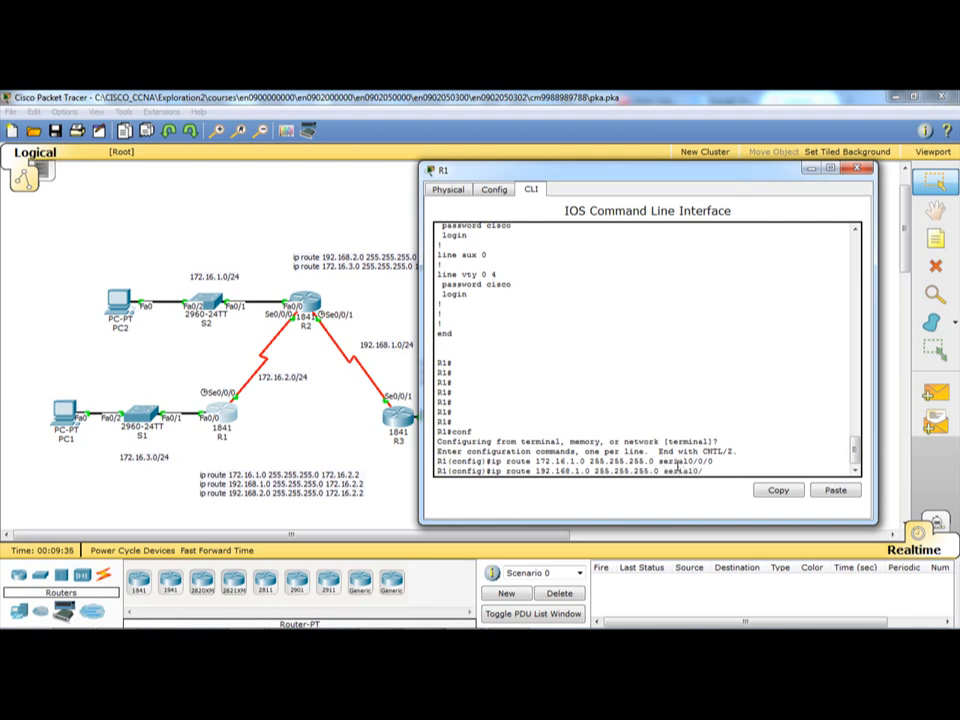
type("0/0")
key("Return")
Add a static route on R1 to 192.168.2.0 255.255.255.0 through serial0/0/0 and leave configuration mode
type("ip route 192.168.2.0 255.255.255.")
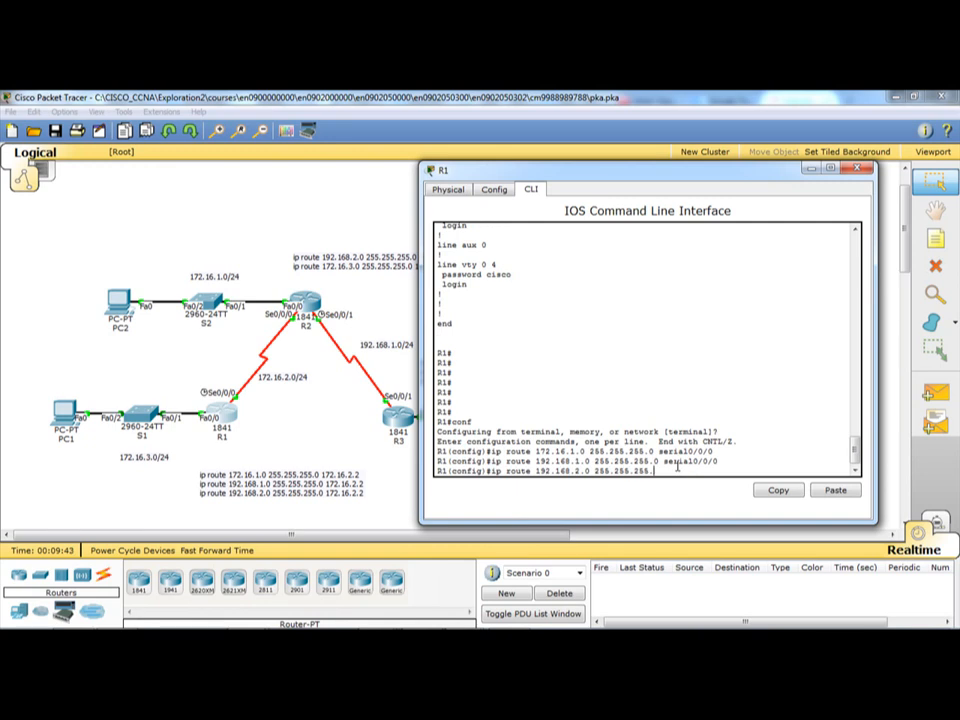
type("0 serial 00/0/0")
key("Return")
type("e")
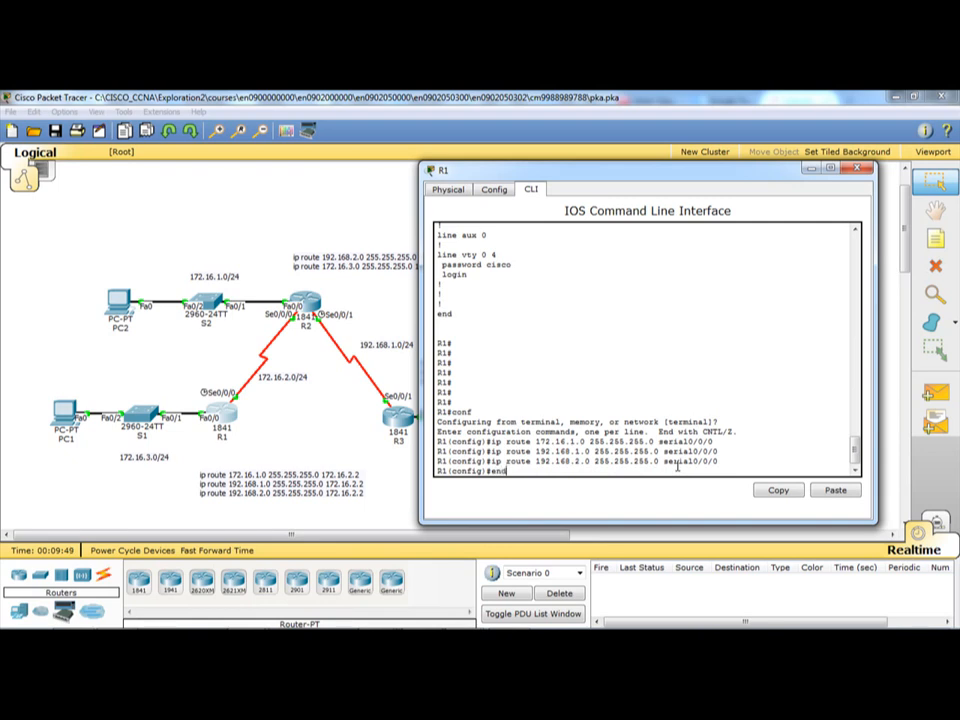
type("nd")
key("Return")
key("Return")
key("Return")
key("Return")
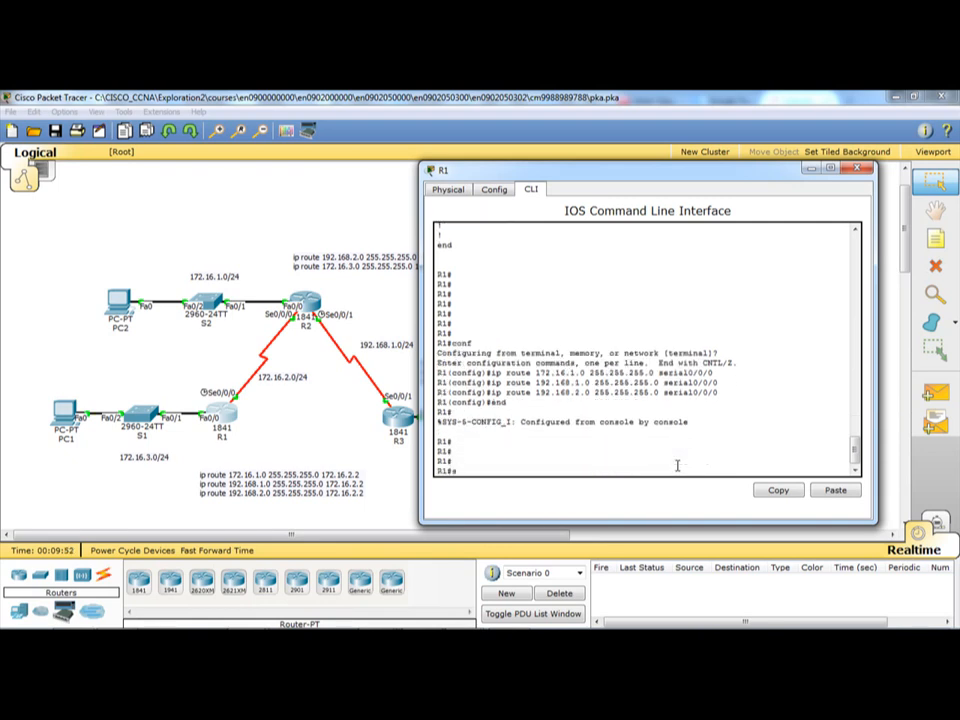
type("sho")
Bring up the activity instructions and review the Task 2 step on removing the next hop static routes
mouse_move(461, 624)
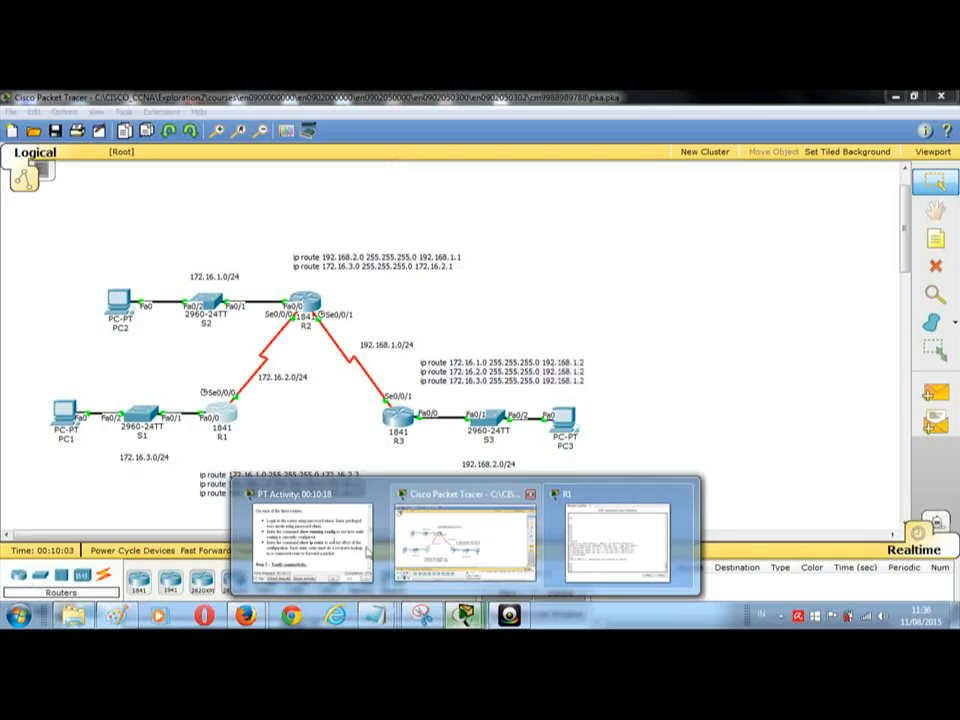
left_click(466, 540)
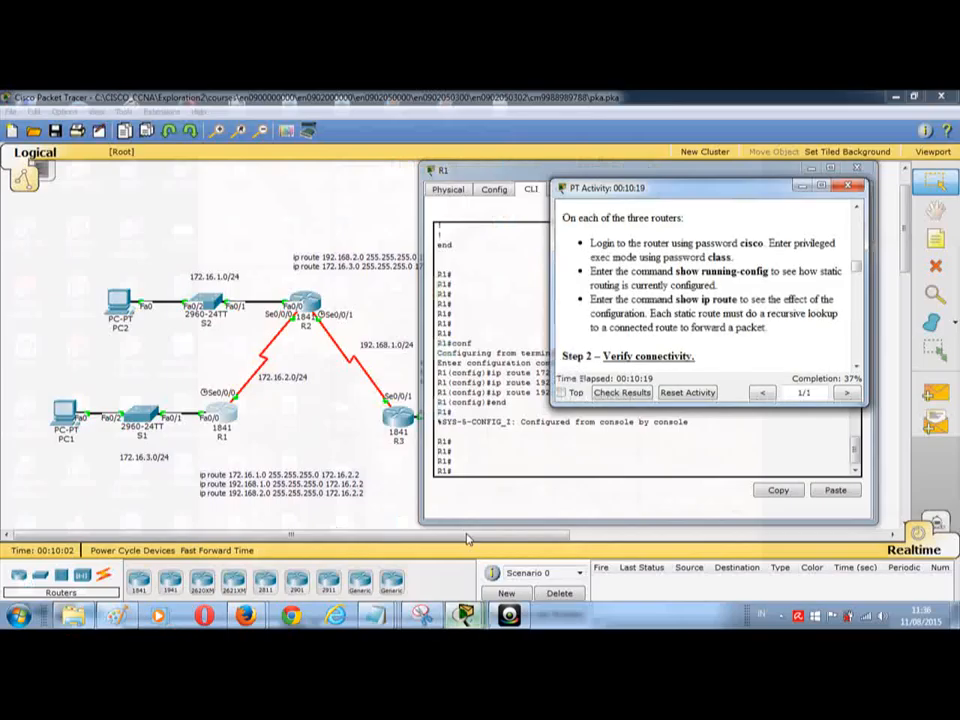
scroll(745, 345, "down", 3)
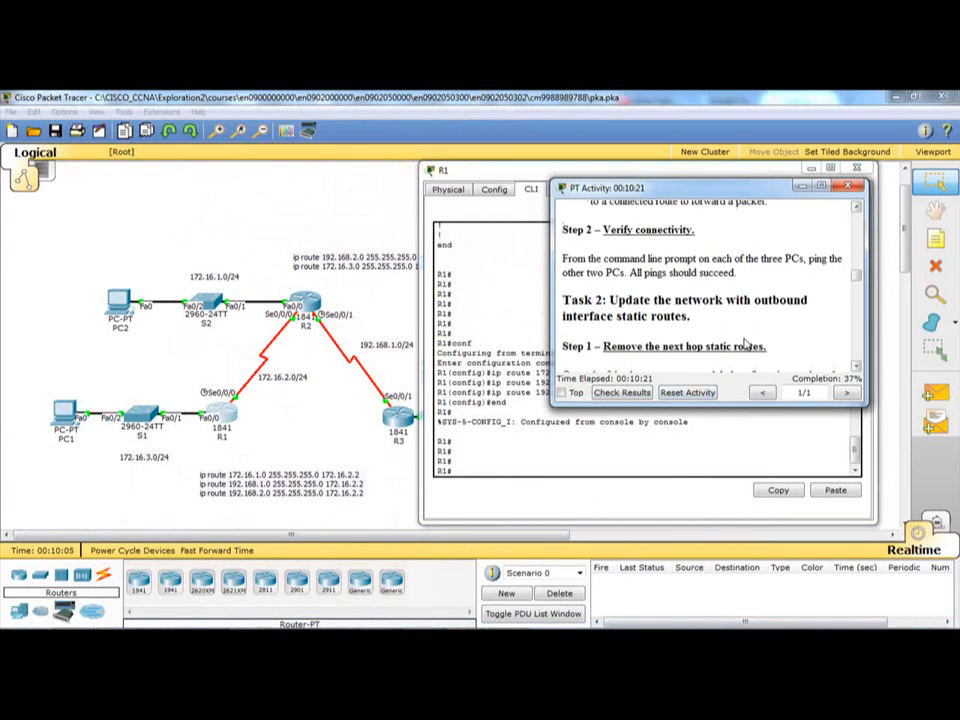
scroll(745, 345, "down", 2)
scroll(745, 345, "down", 2)
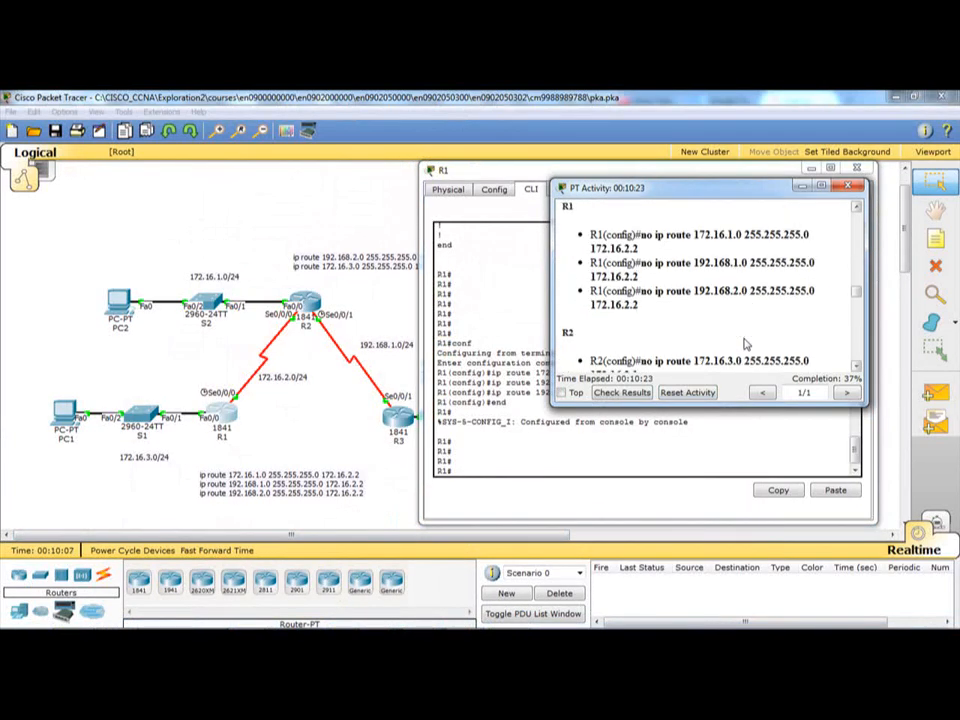
scroll(745, 345, "up", 4)
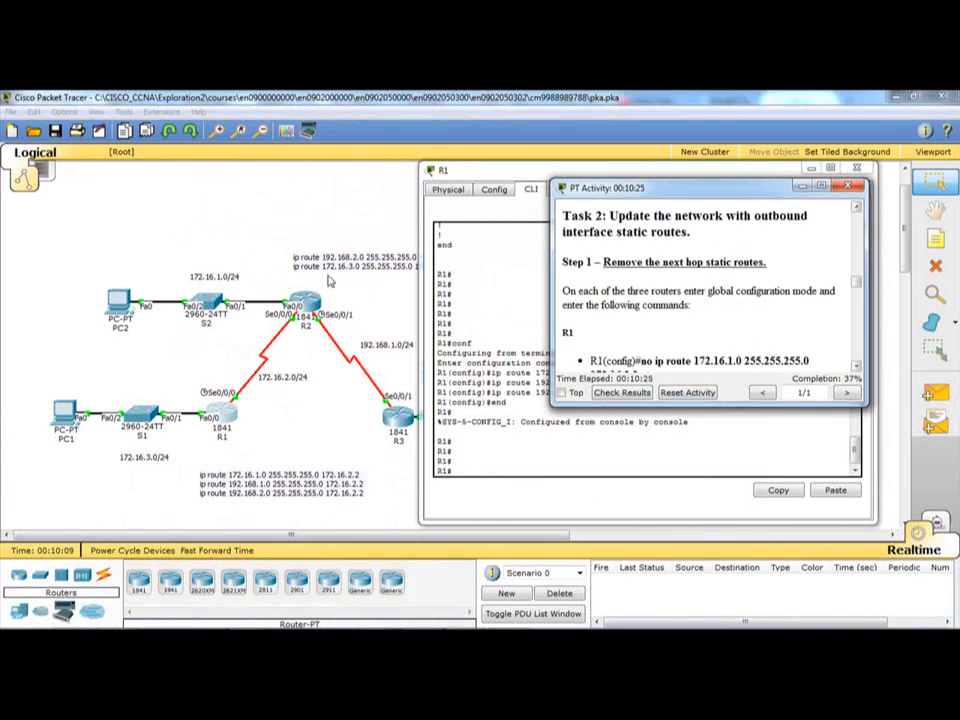
Open R2's command line, move its window clear of the topology, and enter global configuration mode
left_click(335, 302)
left_click(306, 300)
left_click_drag(497, 188, 781, 197)
type("conf")
key("Return")
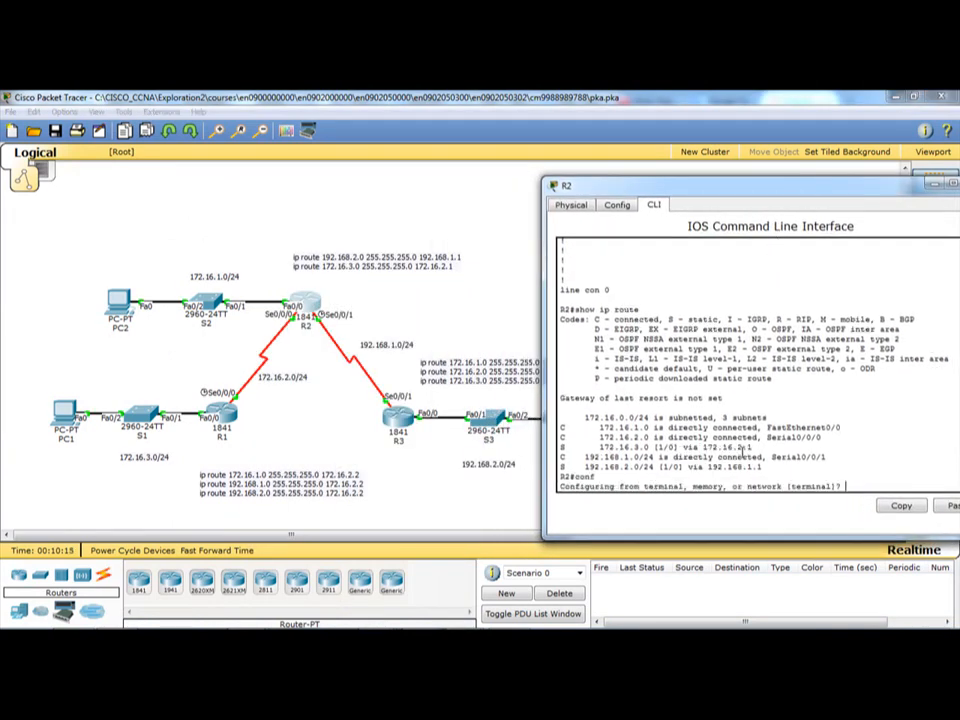
key("Return")
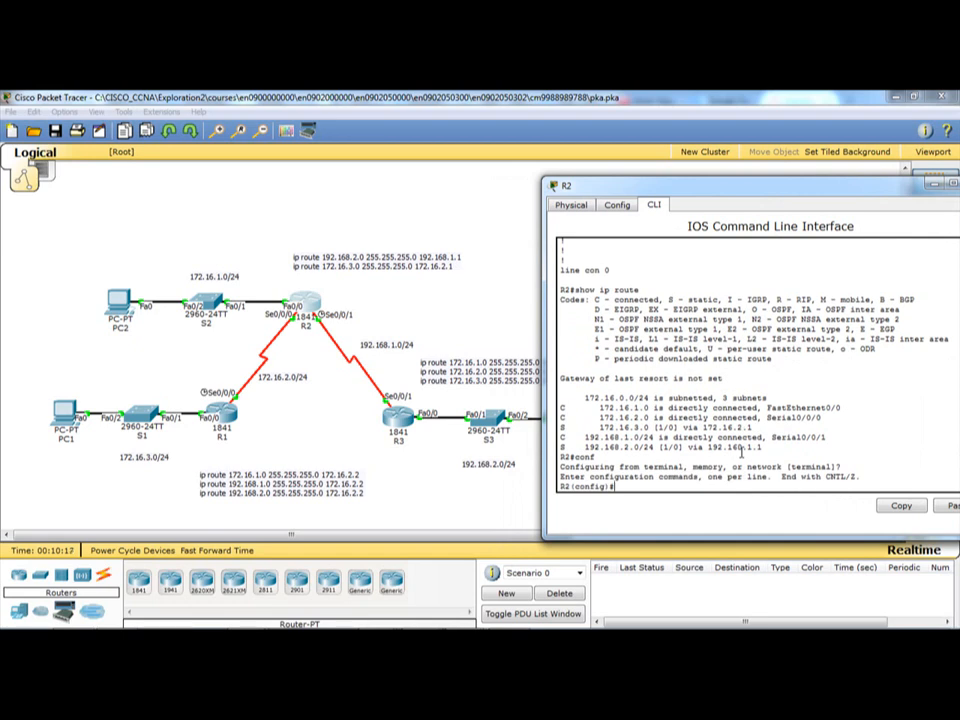
Remove R2's static routes to 192.168.2.0 via 192.168.1.1 and to 172.16.3.0 via 172.16.2.1, both with mask 255.255.255.0
type("no ip route 192.168.2.0 255.25")
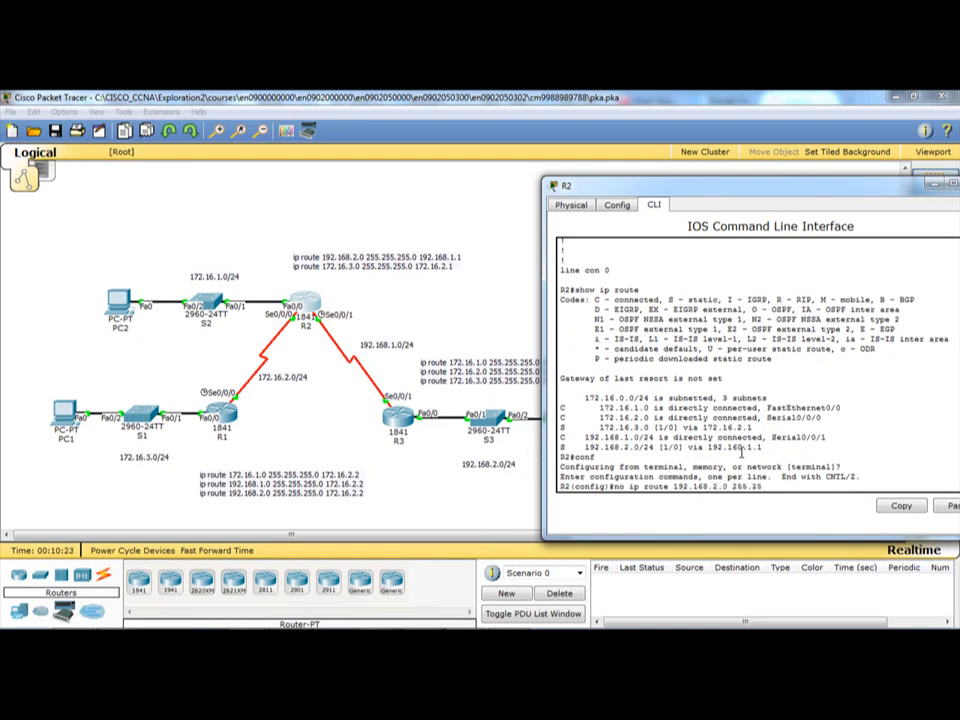
type("5.255.0 192.168.1.1")
key("Return")
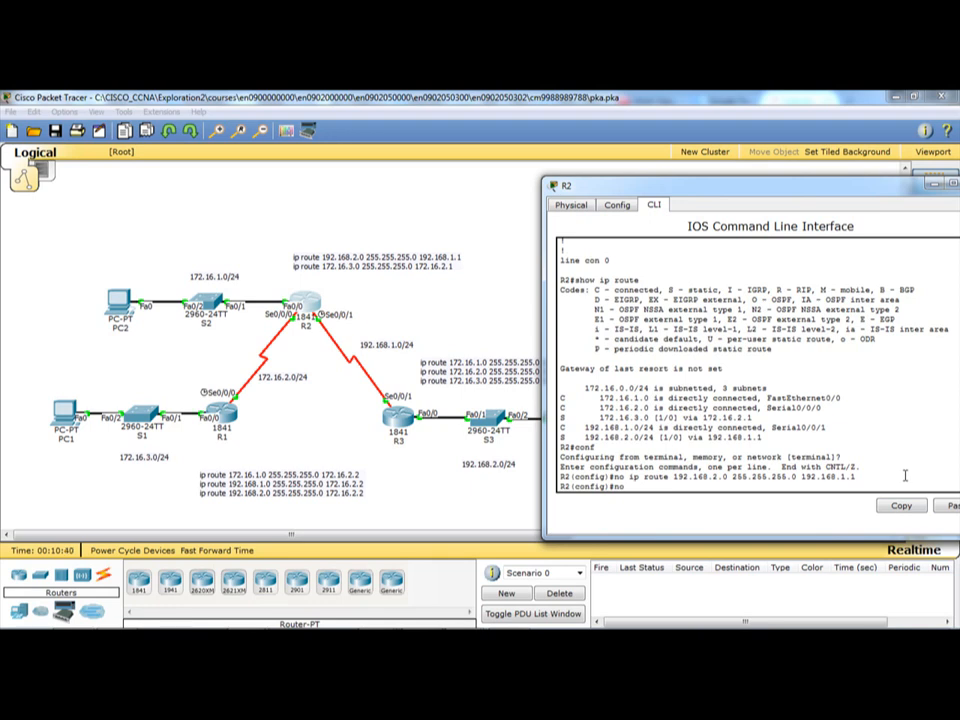
type("no ip route 172.16.3.0 255.255.255.0 172.16.2.1")
key("Return")
key("Return")
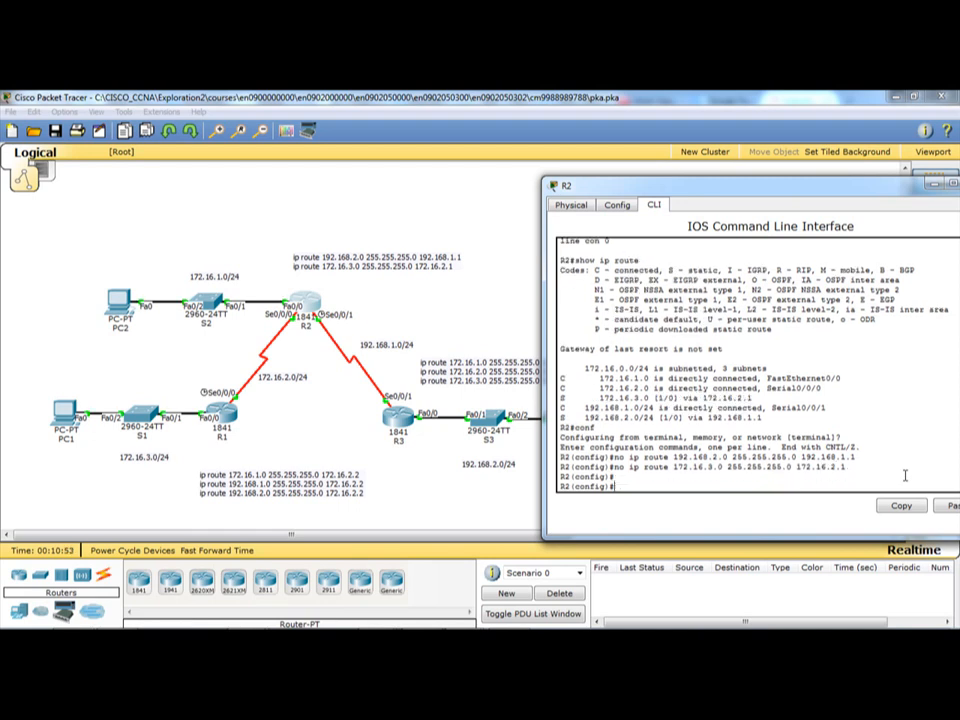
Add a static route on R2 to 192.168.2.0 255.255.255.0 through serial0/0/1
key("BackSpace")
key("BackSpace")
key("BackSpace")
key("BackSpace")
type("ip route 192.168.2.0 255")
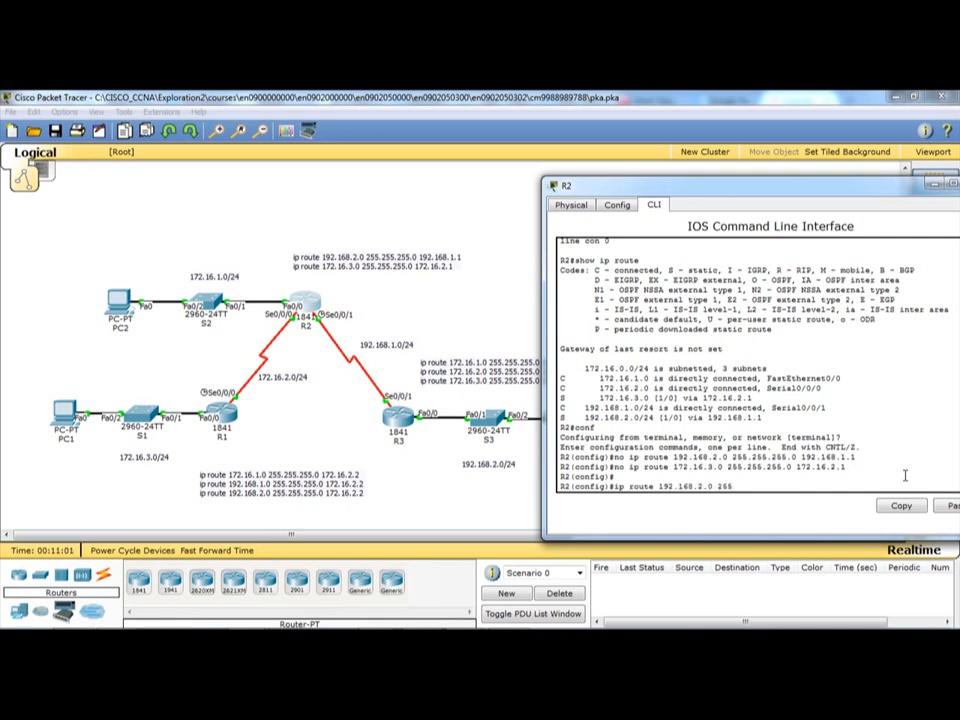
type(".255.255.0")
left_click(117, 507)
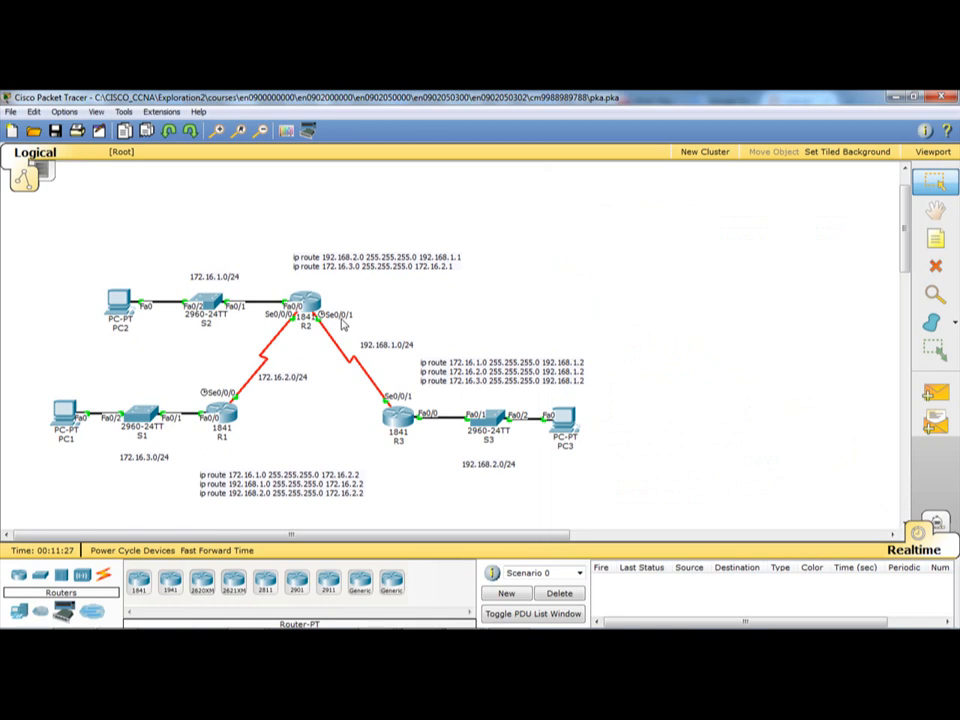
key("alt+Tab")
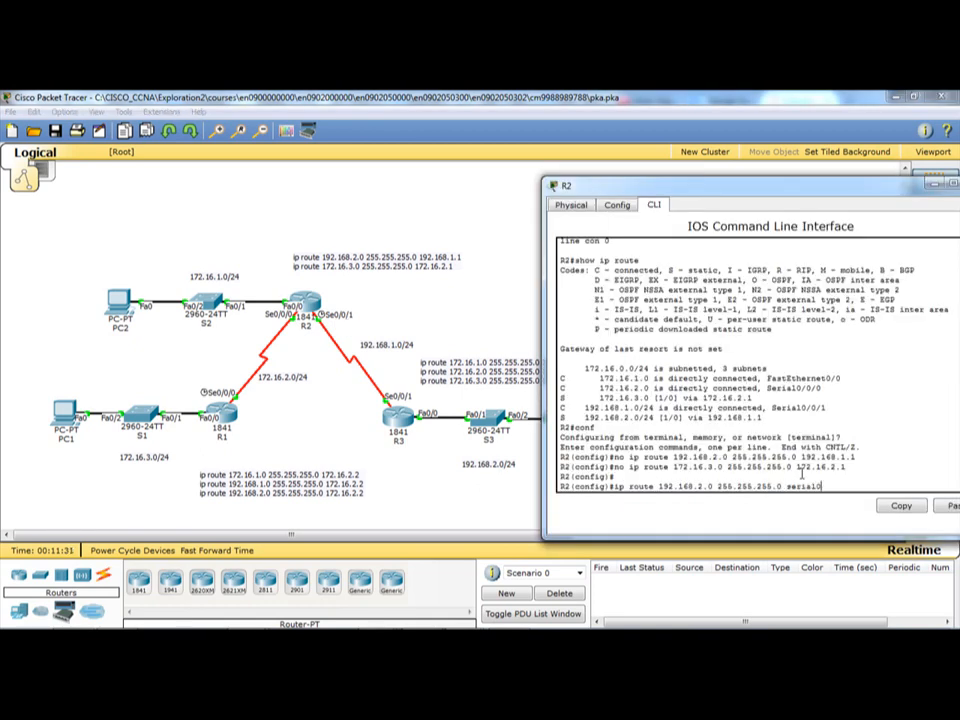
key("Return")
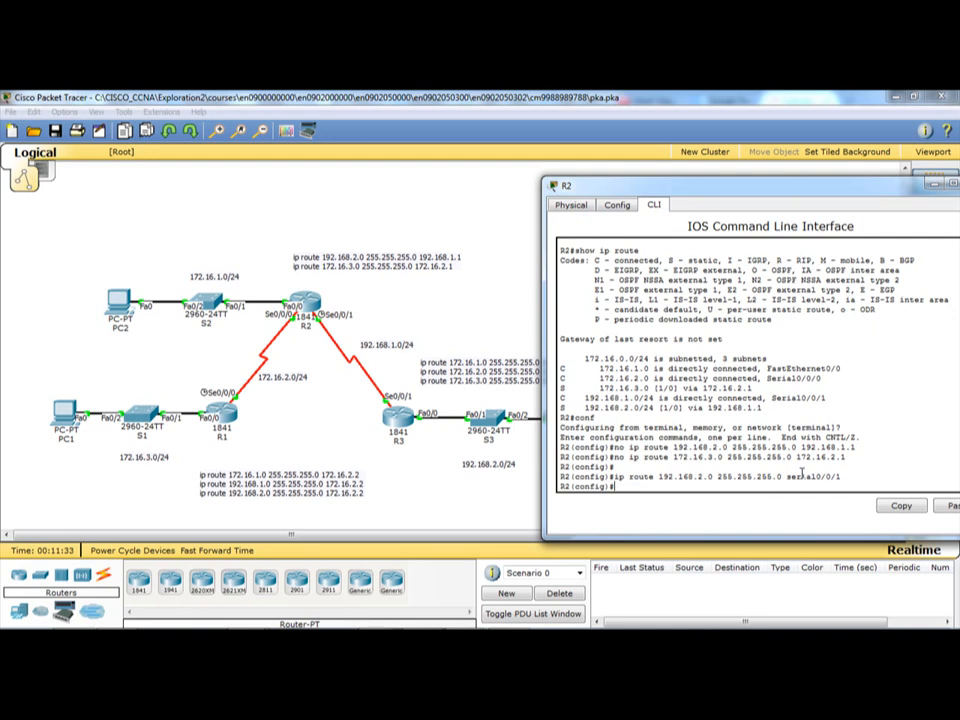
Add a static route on R2 to 172.16.3.0 255.255.255.0 through serial0/0/0 and leave configuration mode
left_click(375, 279)
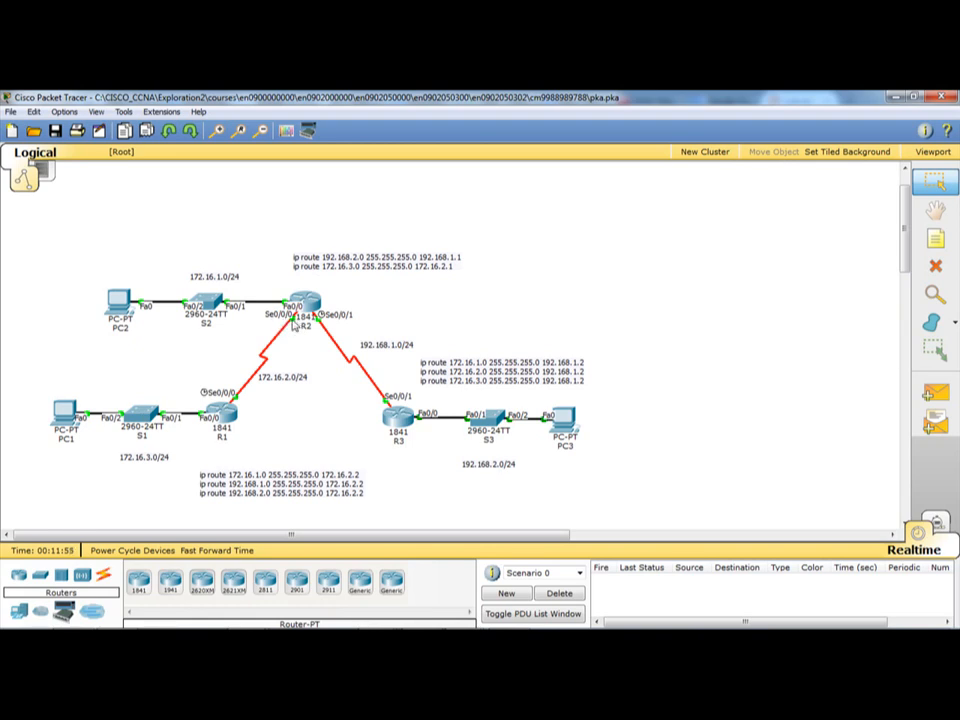
left_click(955, 400)
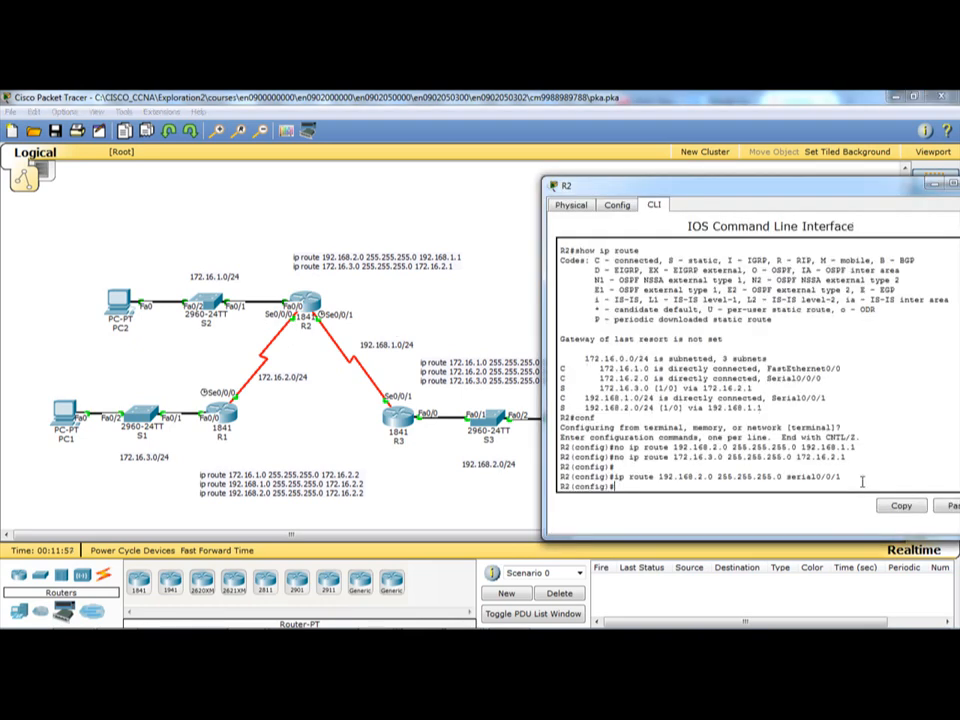
type("ip route 172.16.3.0 255")
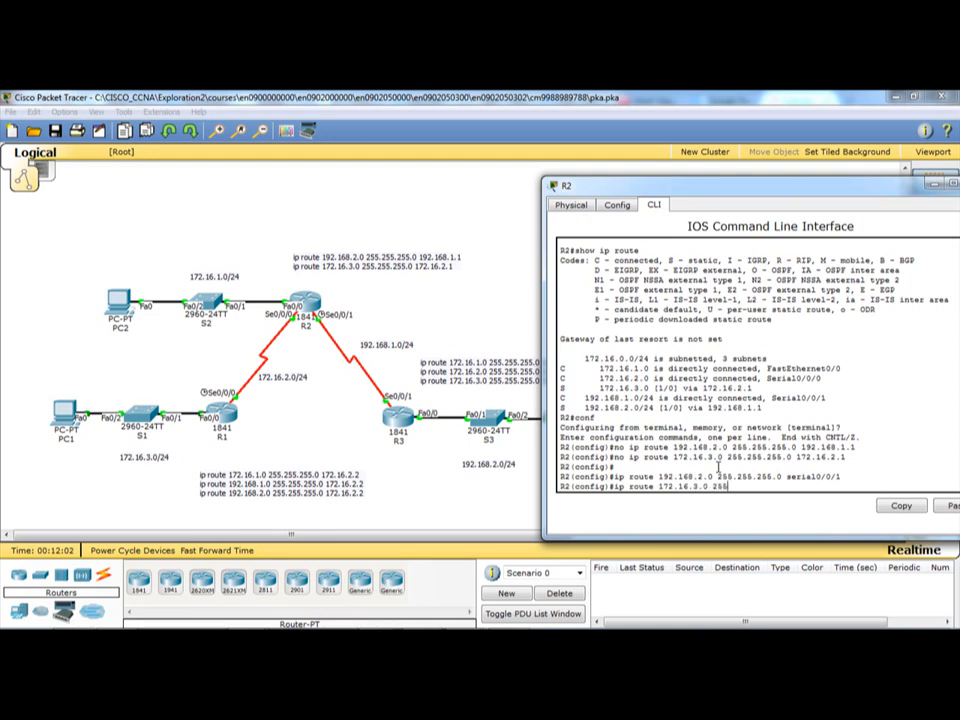
type(".255.255.0 serial0/0/0")
key("Return")
key("Return")
type("end")
key("Return")
key("Return")
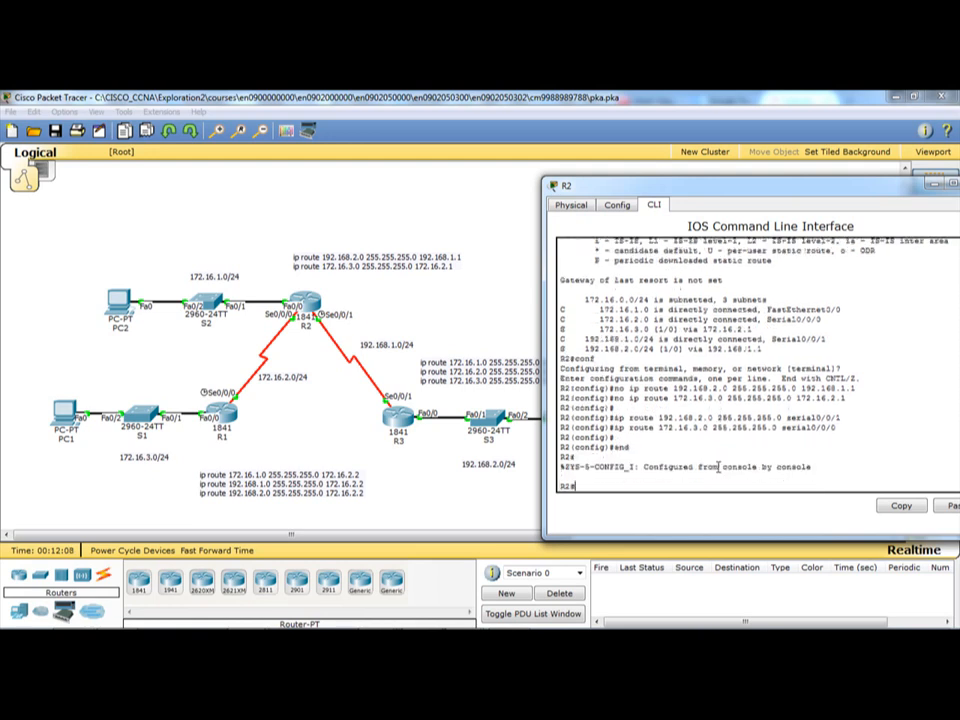
Display R2's IP routing table, highlight its static route entries, and put the router window away
key("Return")
type("sho")
key("BackSpace")
key("BackSpace")
key("BackSpace")
type("show ip route")
key("Return")
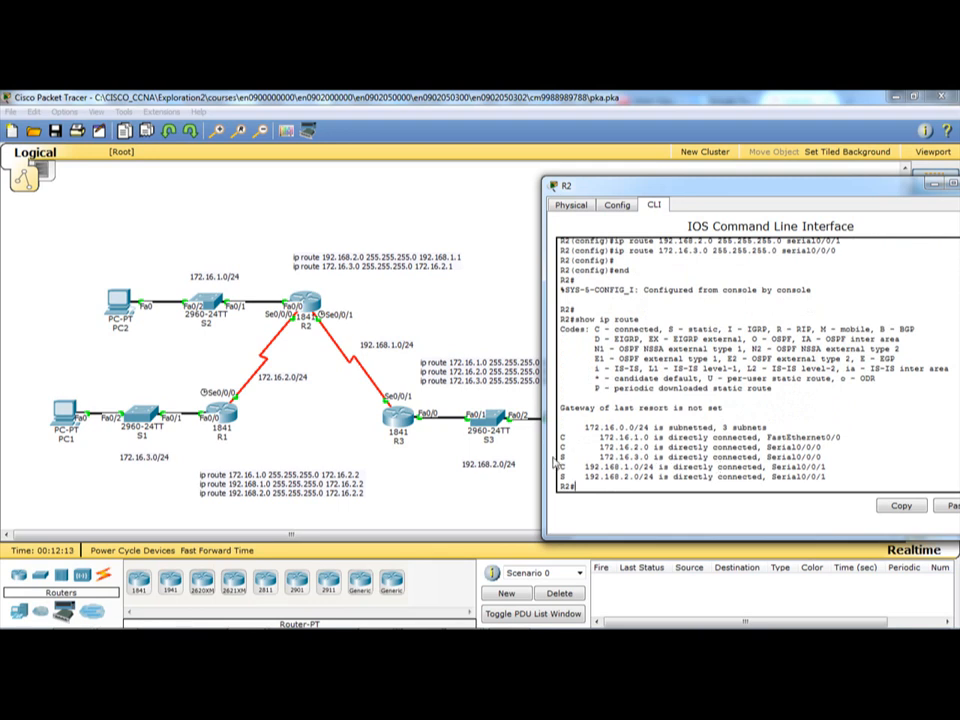
mouse_move(560, 456)
left_mouse_down()
mouse_move(822, 457)
mouse_move(700, 478)
mouse_move(575, 480)
mouse_move(824, 455)
mouse_move(559, 458)
left_mouse_up()
left_click_drag(824, 476, 560, 479)
left_click_drag(656, 188, 141, 281)
left_click(472, 277)
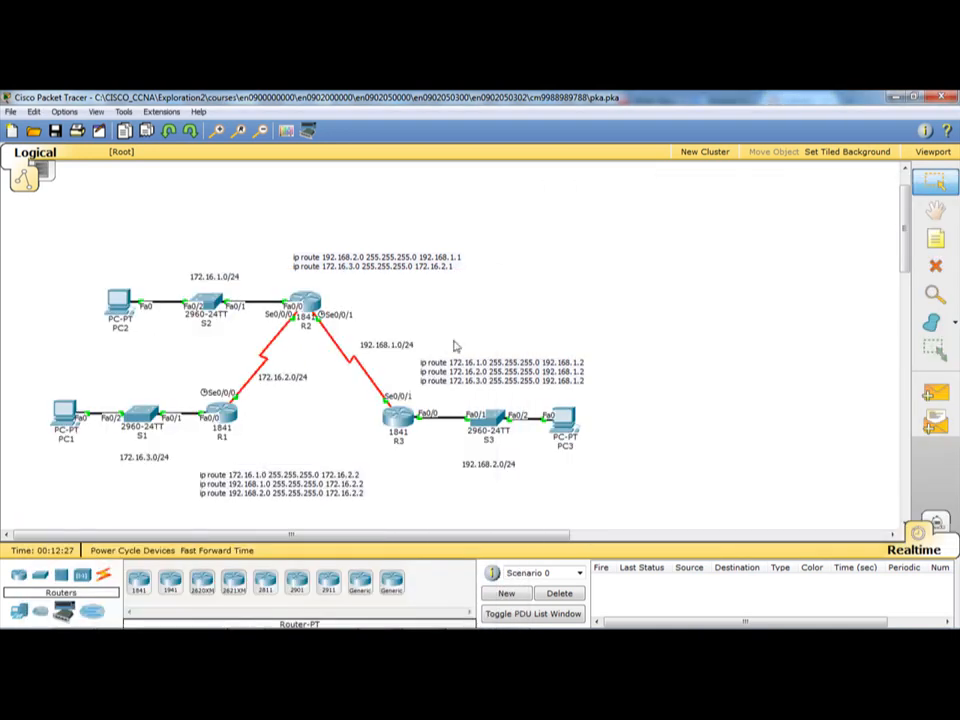
Open R3's command line, move its window clear of the topology, and enter global configuration mode
left_click(300, 314)
left_click_drag(410, 197, 778, 177)
type("conf")
key("Return")
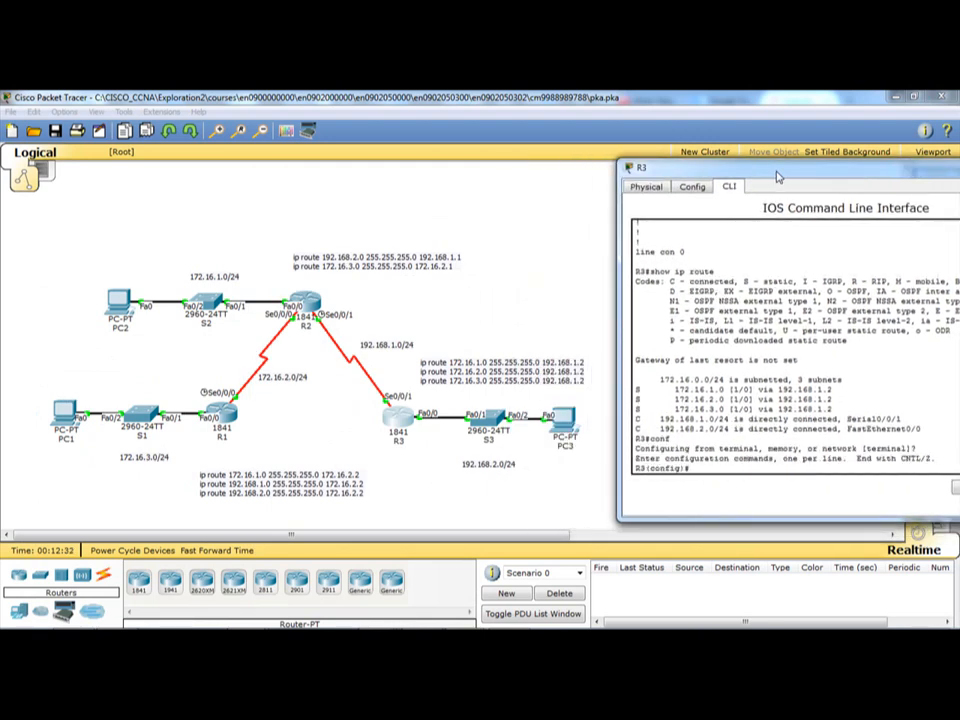
Remove R3's static routes to 172.16.1.0, 172.16.2.0 and 172.16.3.0, each with mask 255.255.255.0 via 192.168.1.2
type("no ip route 172.16.1.0 255.255.255.0 192.168.1")
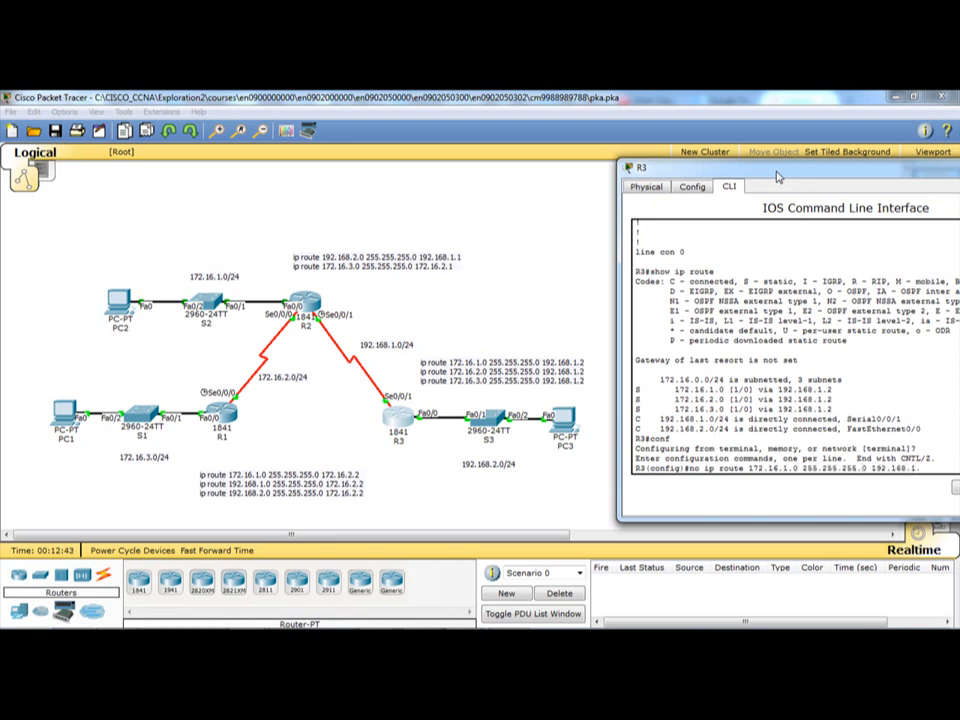
type(".2")
key("Return")
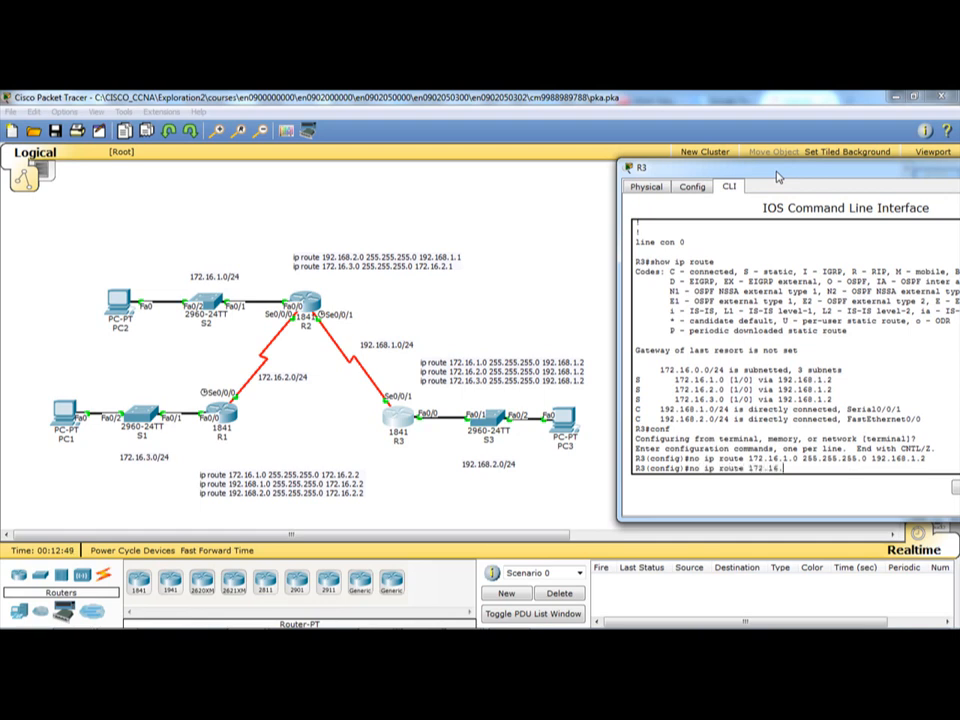
type(".0 255.255.255.0 192.168.1.2")
key("Return")
type("no ip route ")
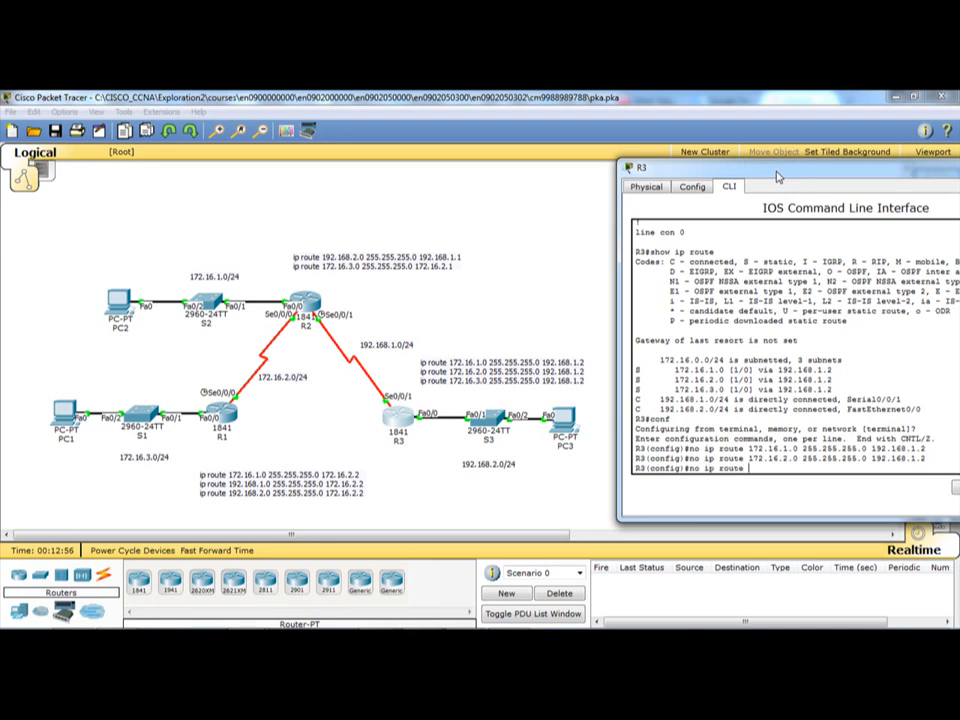
type("172.16.3.0 255.255.255.0 192.168.1.2")
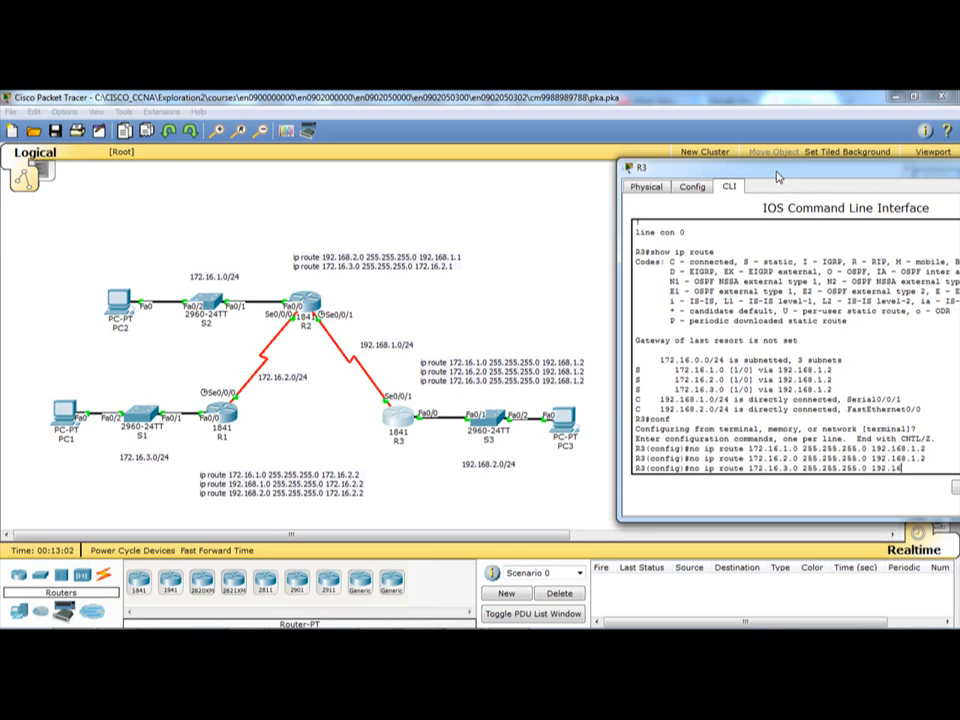
key("Return")
key("Return")
key("Return")
key("Return")
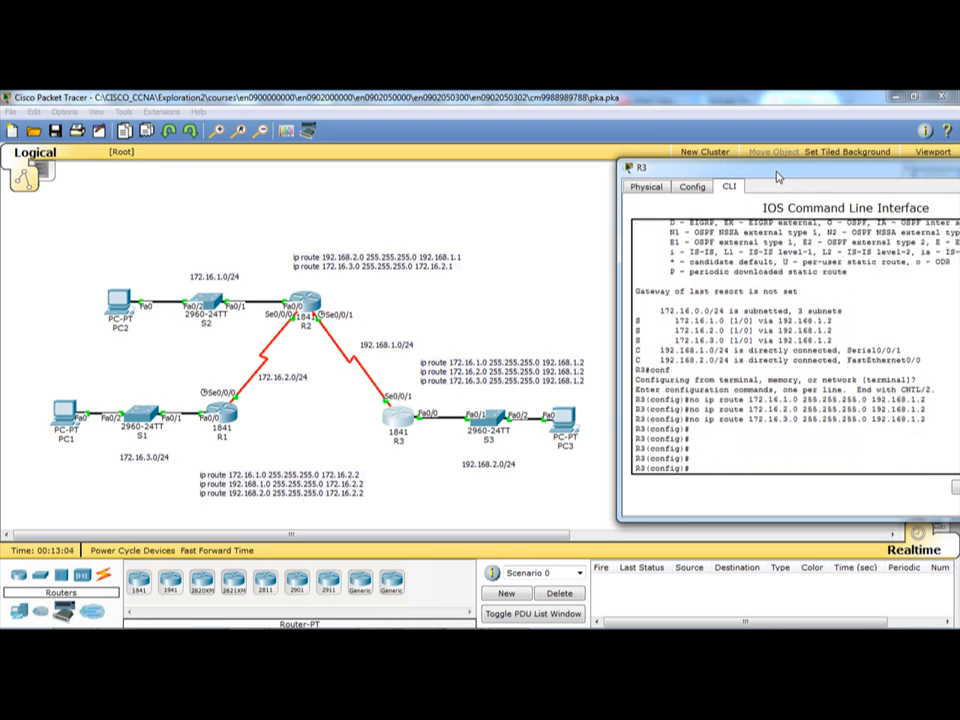
Add a static route on R3 to 172.16.1.0 255.255.255.0 through se0/0/1
type("ip route 172.16.2")
key("BackSpace")
type("1.0 255.255.255.0")
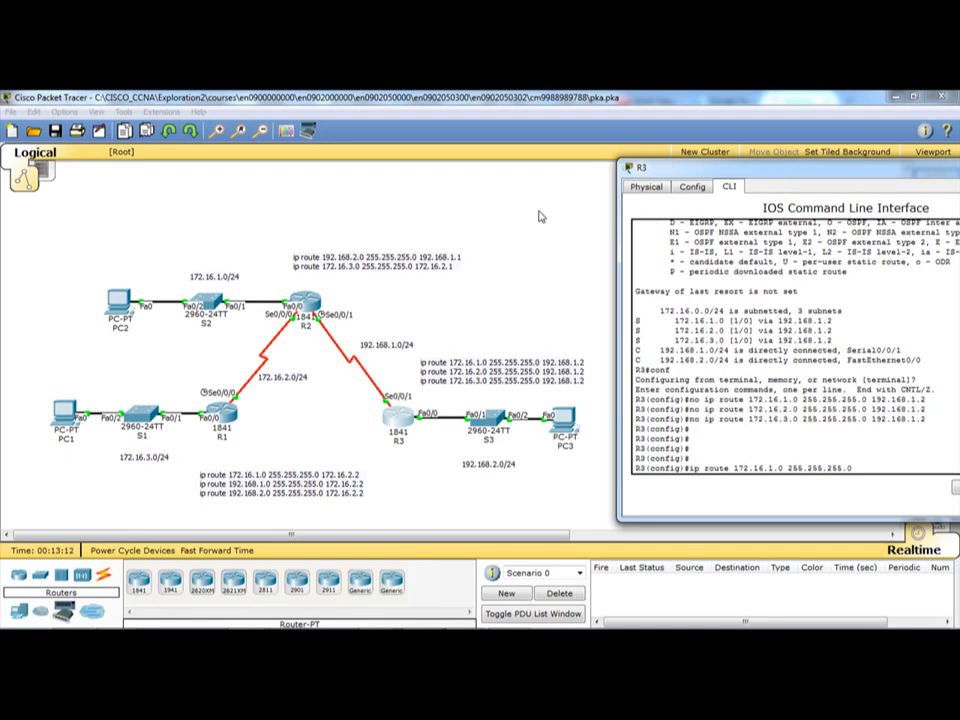
left_click(493, 326)
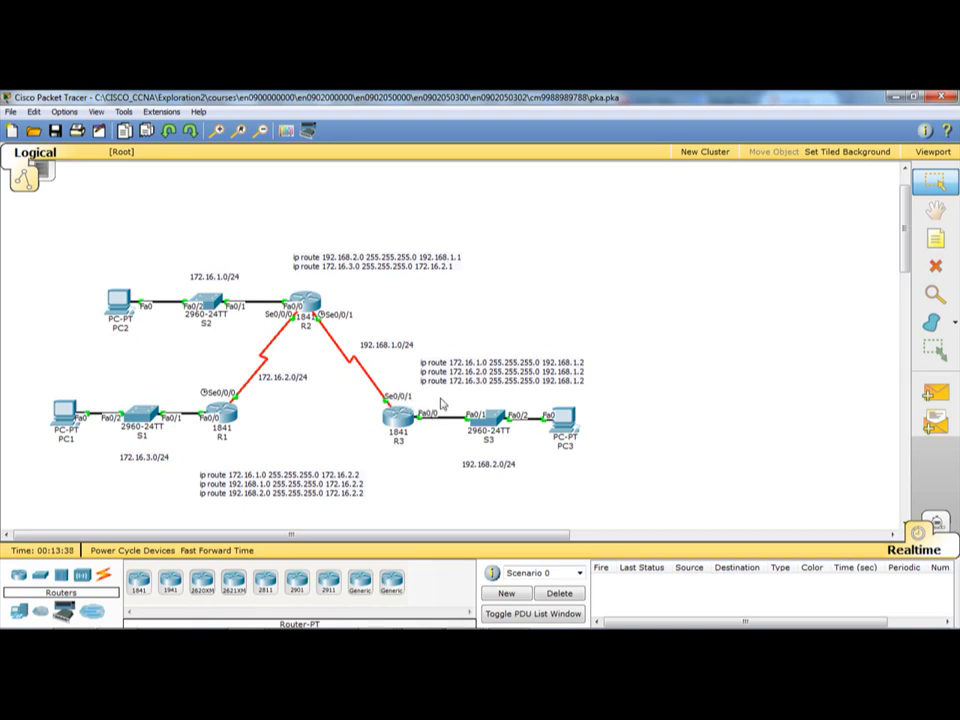
key("alt+Tab")
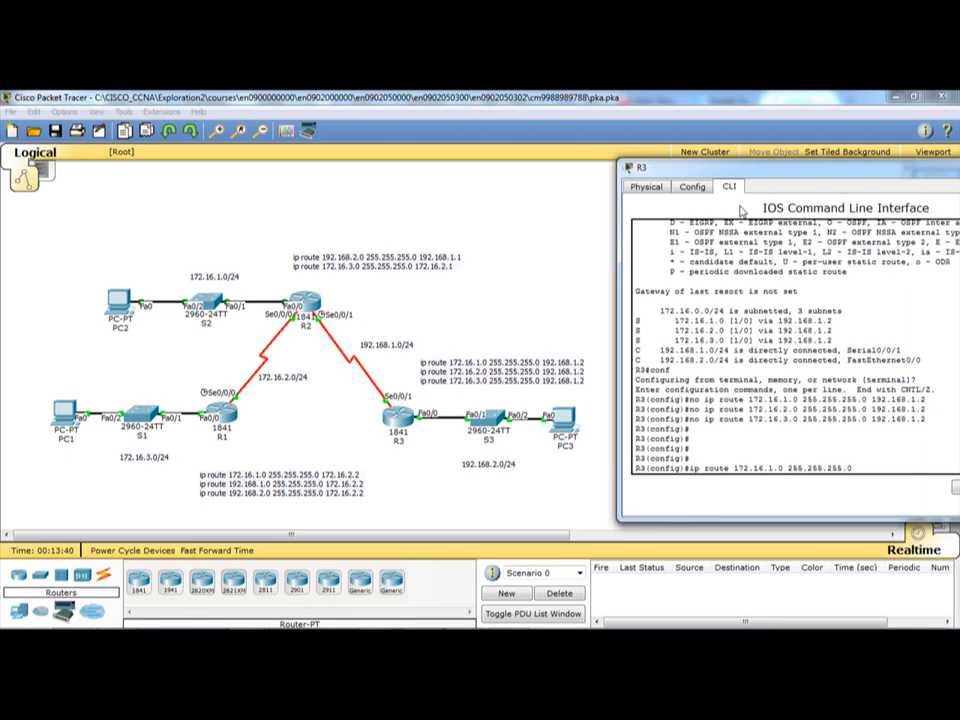
mouse_move(760, 173)
left_mouse_down()
mouse_move(738, 174)
mouse_move(744, 180)
left_mouse_up()
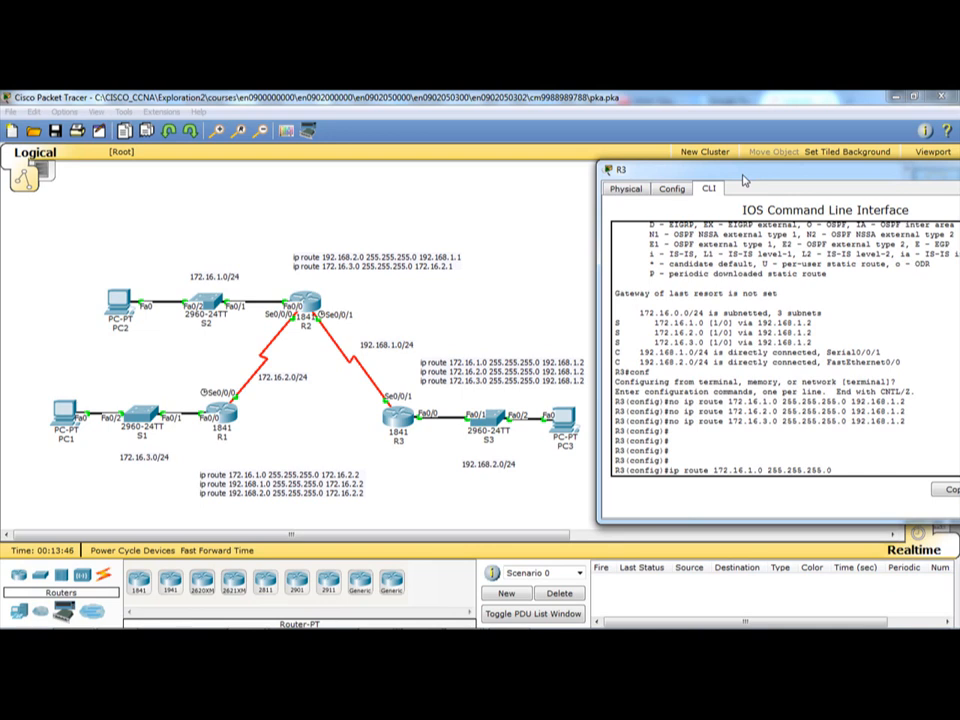
type("0/0/1")
key("Return")
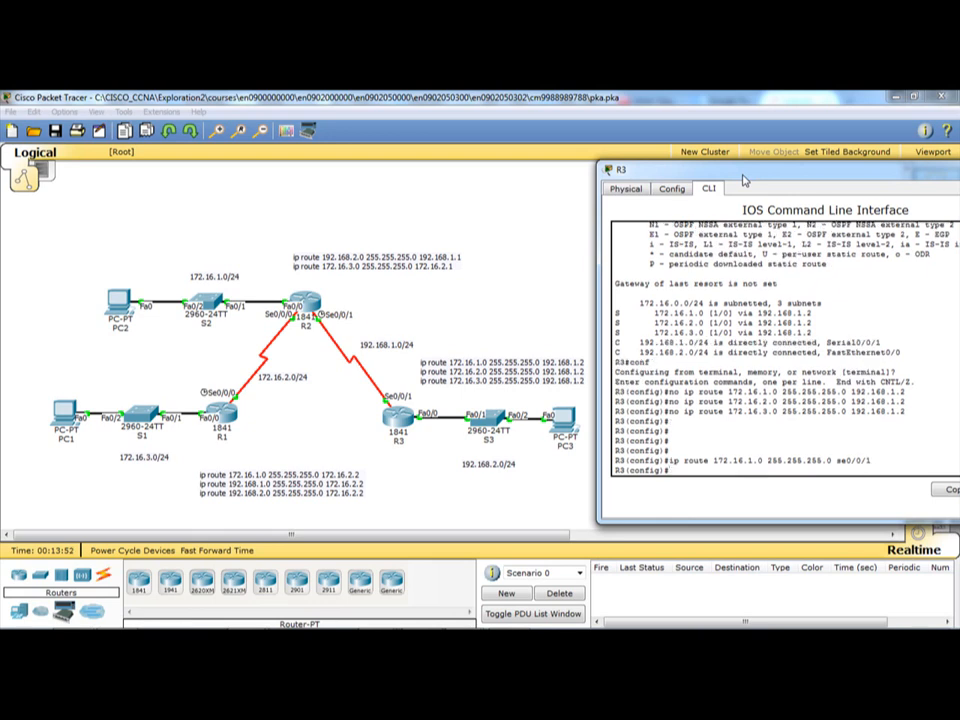
Add static routes on R3 to 172.16.2.0 and 172.16.3.0, both with mask 255.255.255.0 through se0/0/1, and leave configuration mode
type("ip route 172.16.2.0 255.255.255.0")
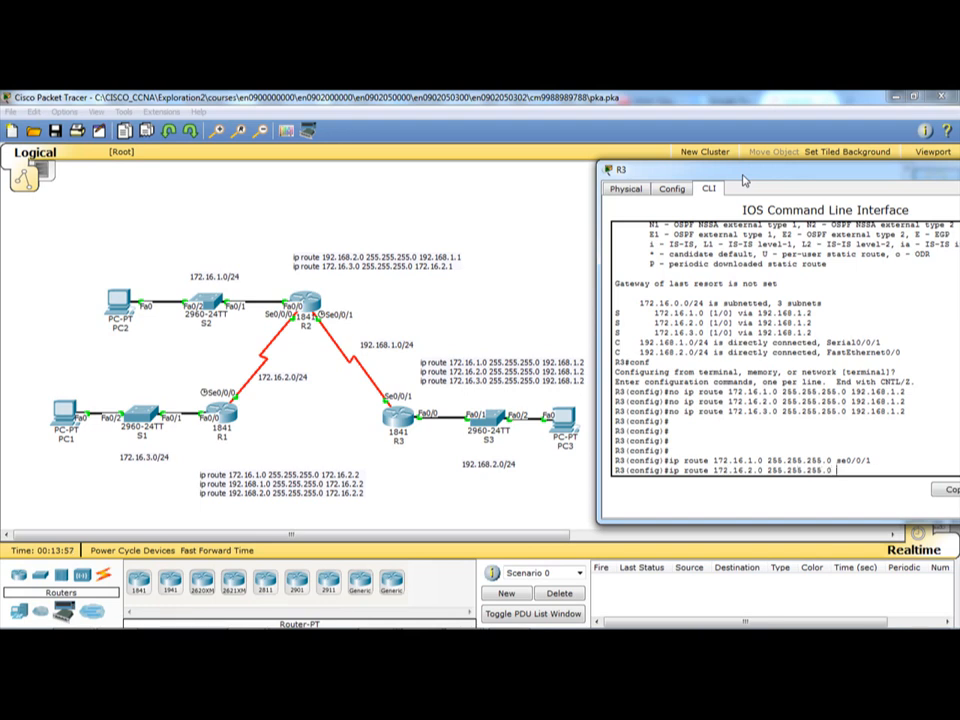
type(" se0/0/1")
key("Return")
type("ip route")
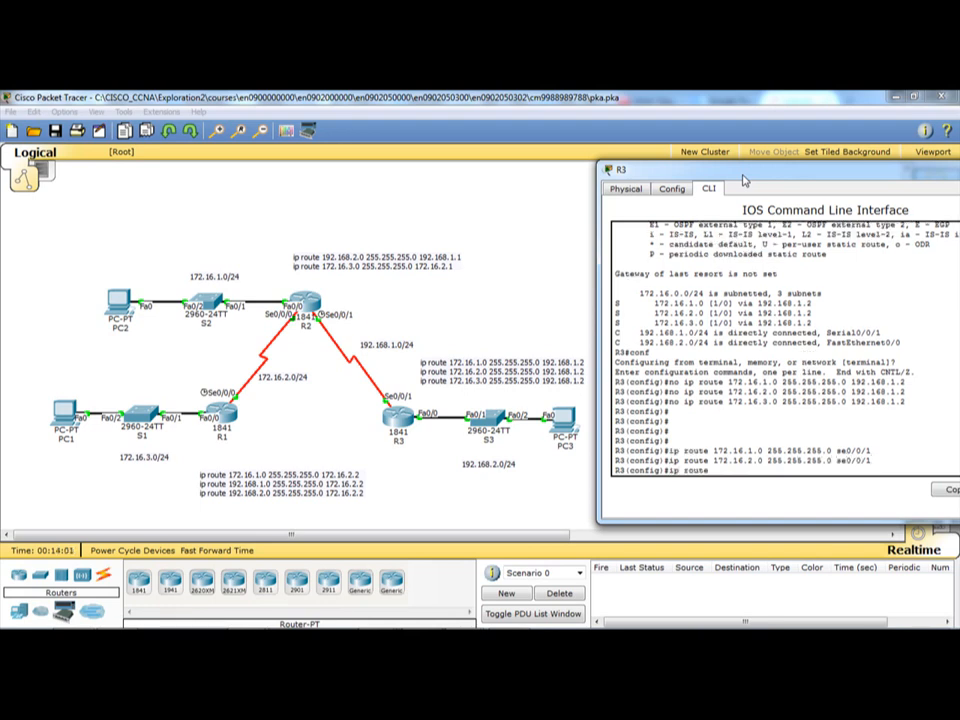
type(" 172.")
type(".255.0")
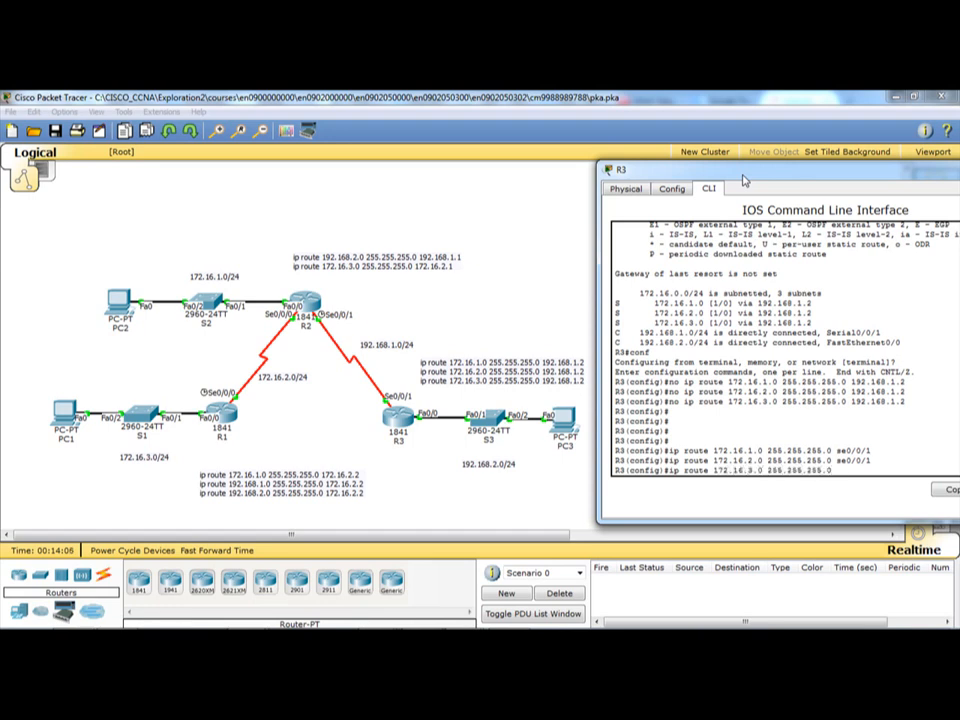
type(" se0/0/1")
key("Return")
key("Return")
key("Return")
type("end")
key("Return")
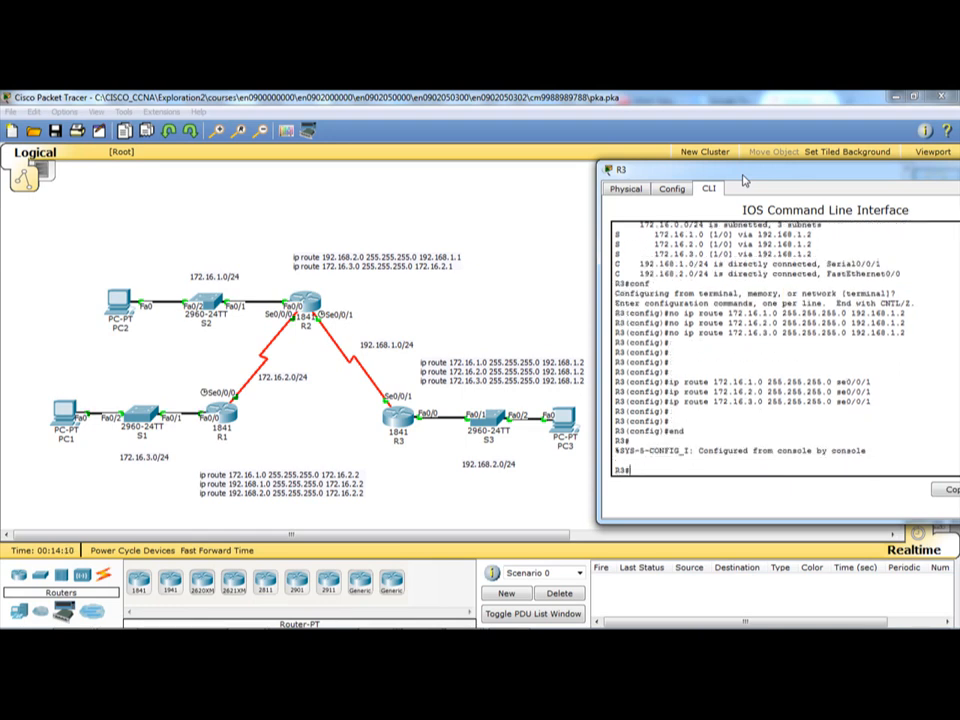
Display R3's IP routing table, highlight its three static route entries, and put the router window away
key("Return")
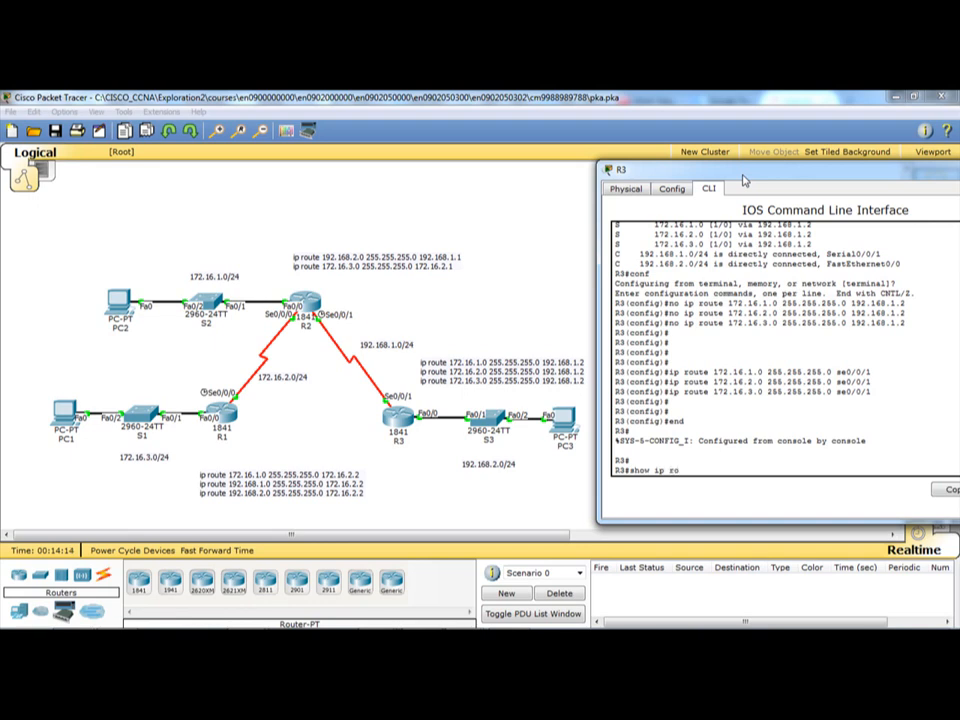
key("Return")
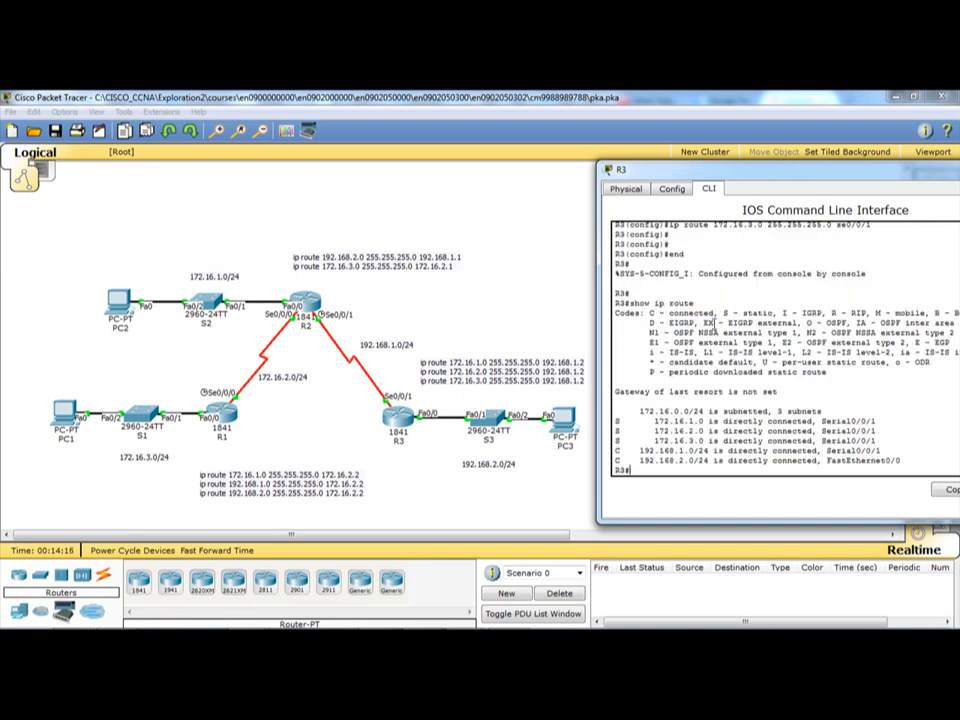
mouse_move(616, 420)
left_mouse_down()
mouse_move(718, 441)
mouse_move(884, 443)
mouse_move(735, 442)
mouse_move(618, 420)
left_mouse_up()
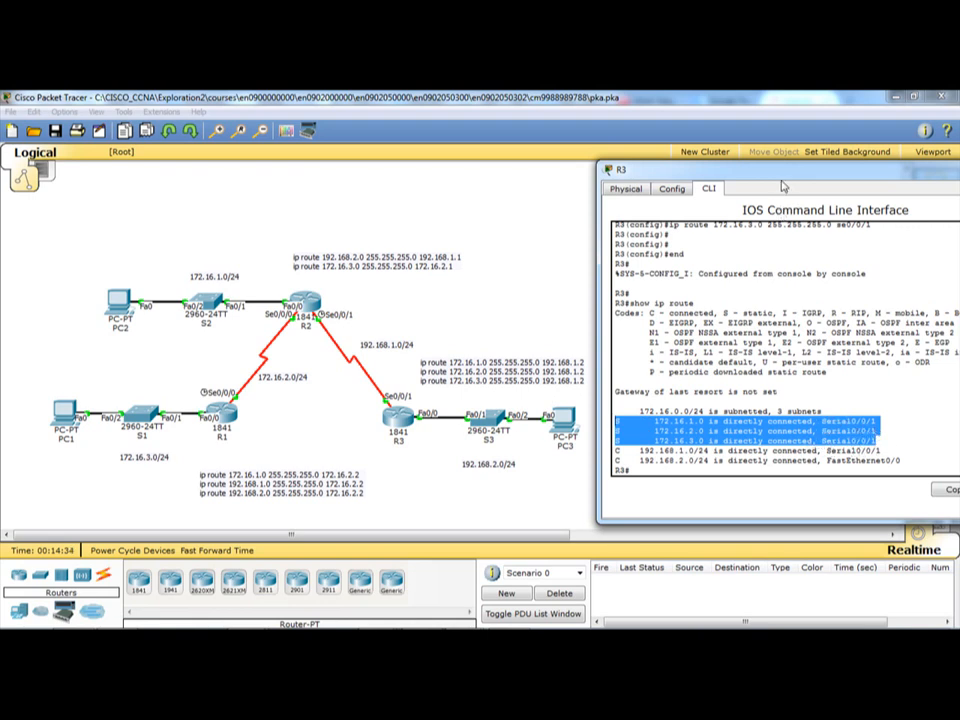
left_click_drag(781, 181, 587, 196)
left_click(840, 183)
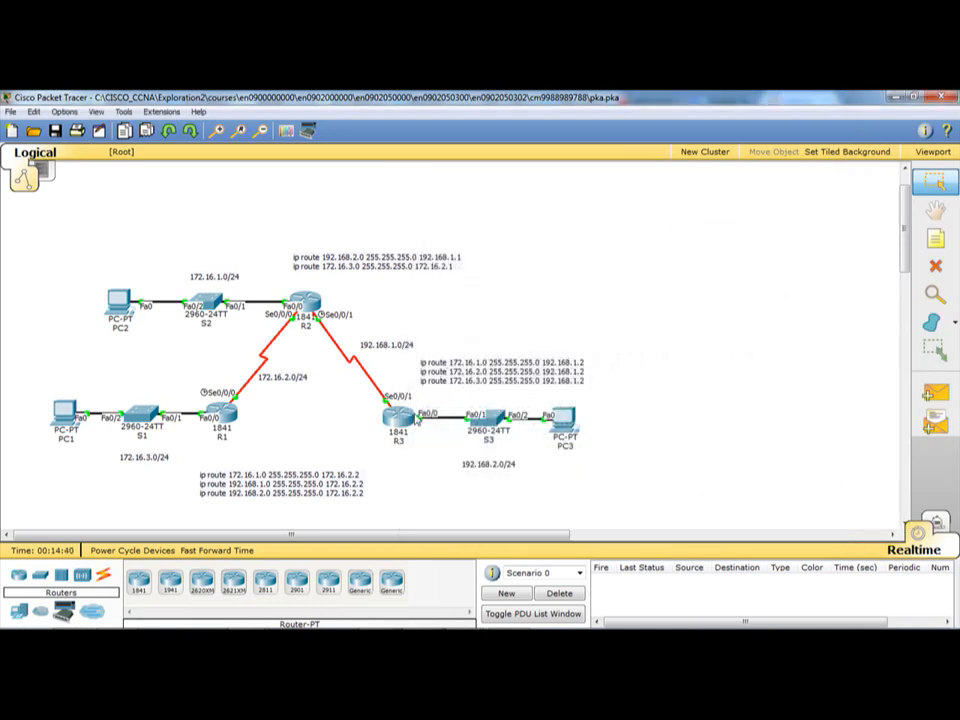
Reopen R3's command line to review the static entries in its routing table, then return to the topology
left_click(398, 415)
left_click_drag(564, 192, 851, 178)
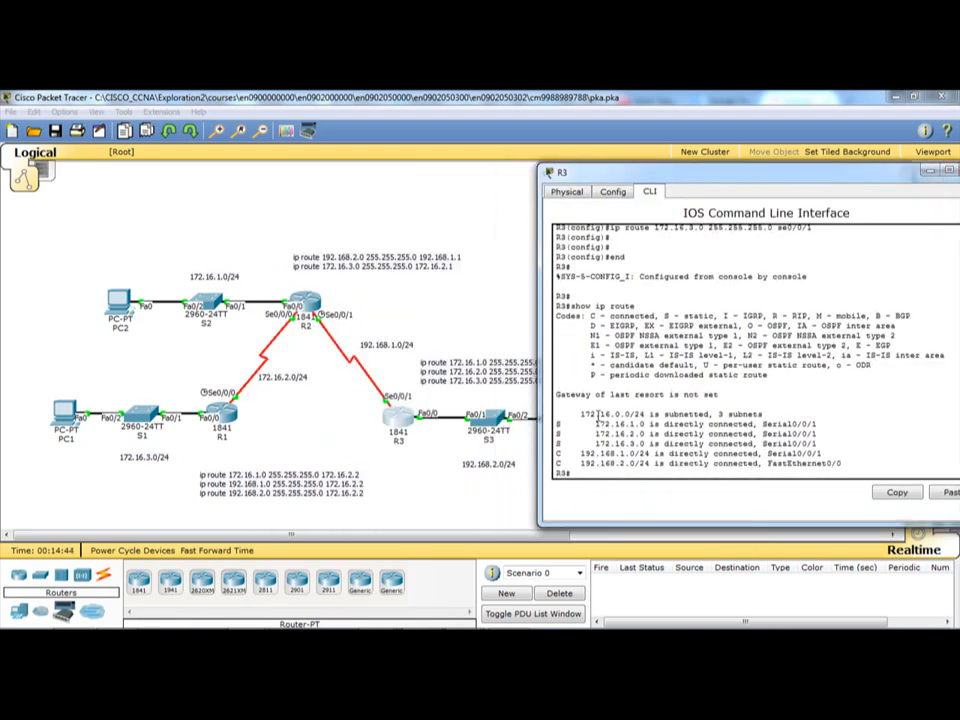
mouse_move(556, 423)
left_mouse_down()
mouse_move(851, 429)
mouse_move(854, 443)
mouse_move(557, 443)
mouse_move(548, 424)
left_mouse_up()
left_click(560, 428)
left_click(930, 171)
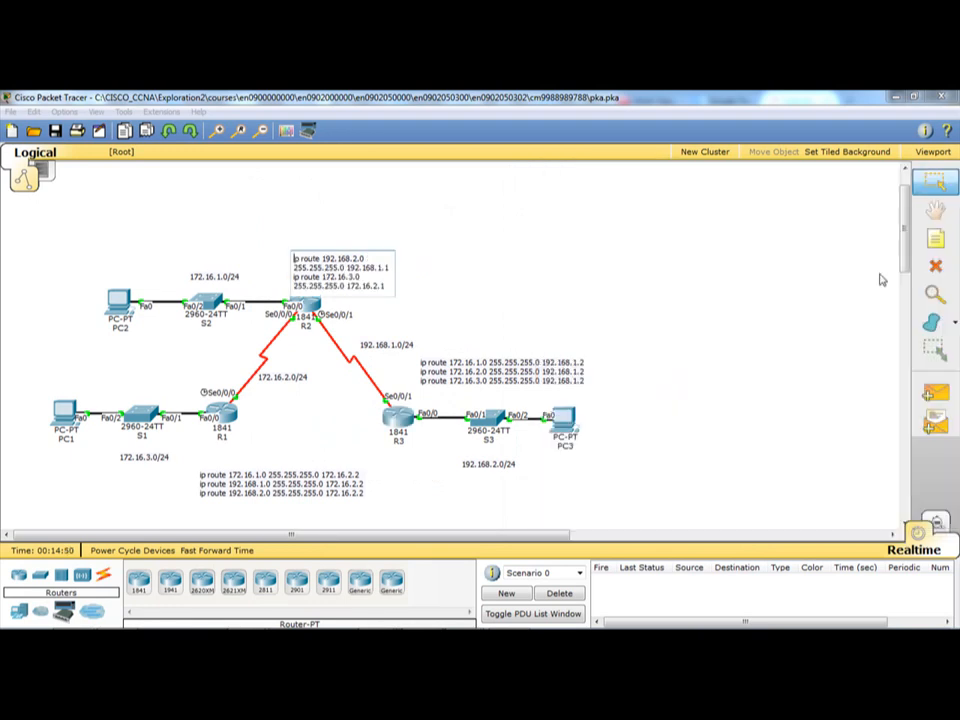
left_click(568, 304)
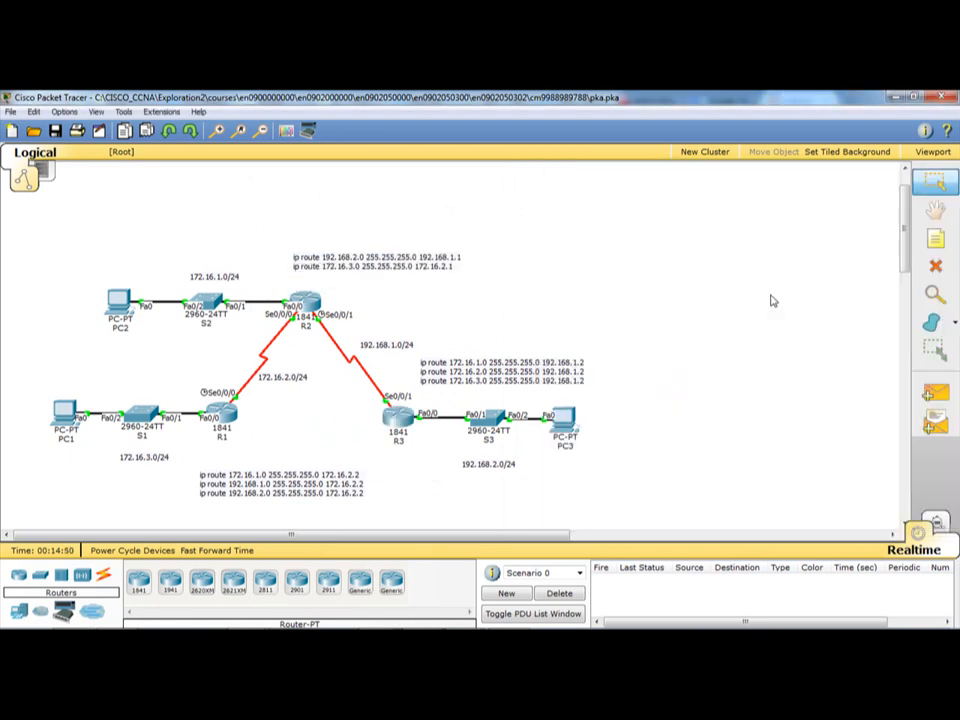
Place a note in the empty area beside R2's route annotation reading "Static route dengan exit interface tidak memerlukan recursive lookup"
left_click(935, 238)
left_click(559, 259)
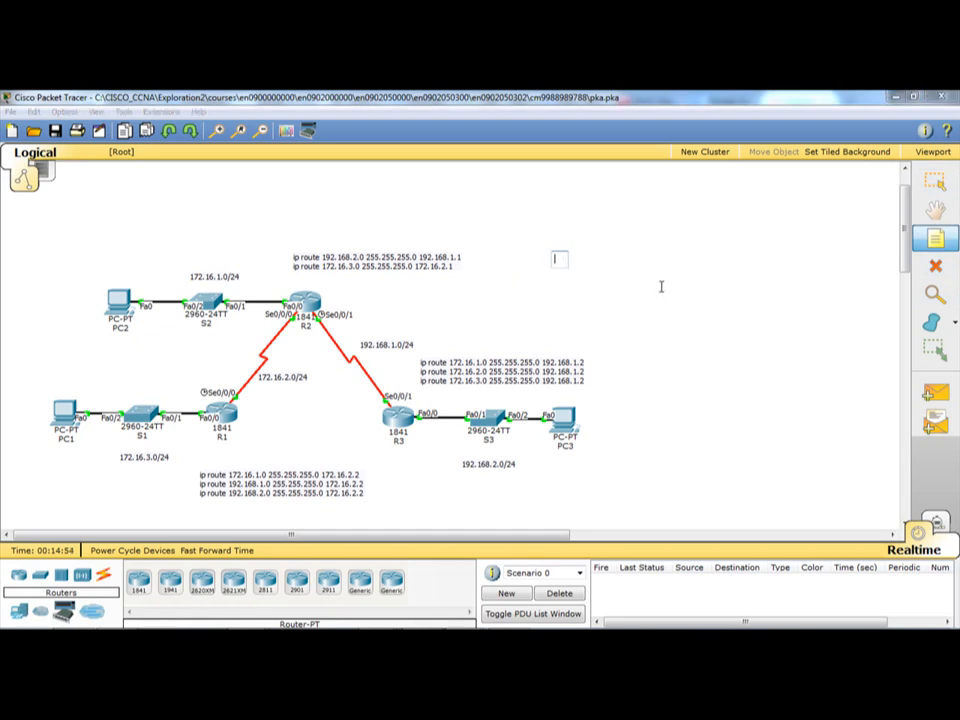
type("Static route ")
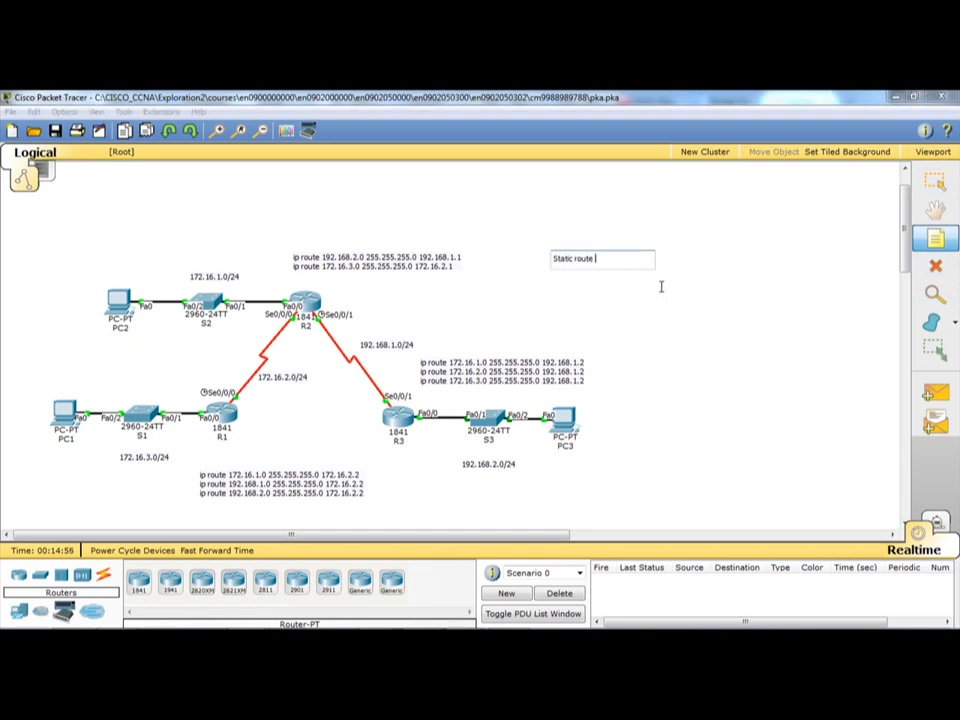
type("dengan exit interface tidak")
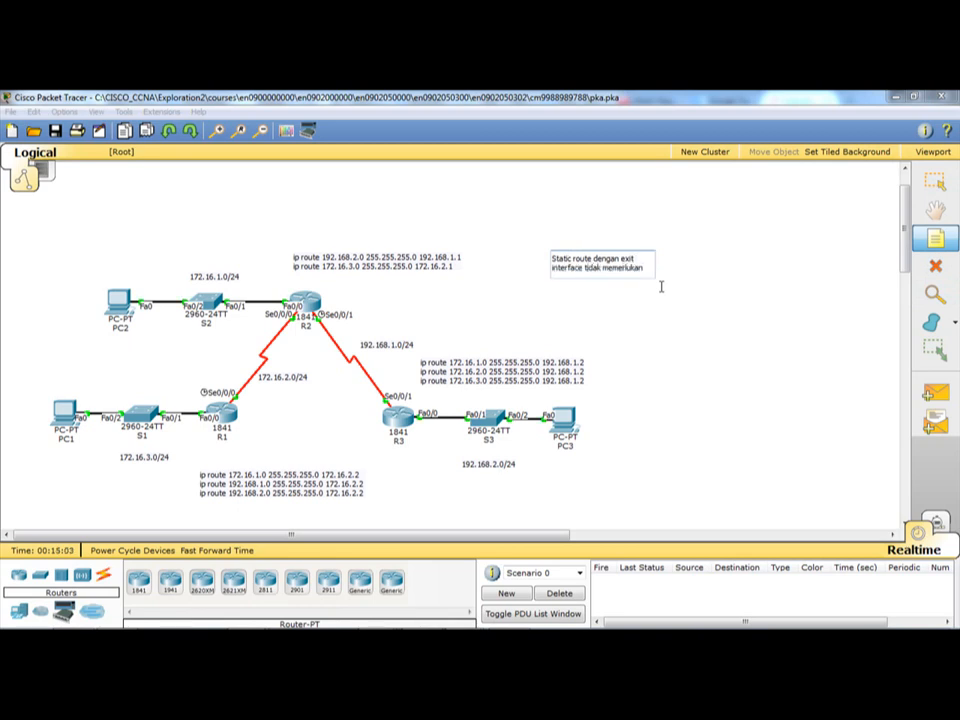
type(" memerlukan recursive lookup")
key("Return")
Add a second paragraph to the note, "Static route dengan next-hop ip address memerlukan recursive lookup", and shift the finished note slightly left
type("Static")
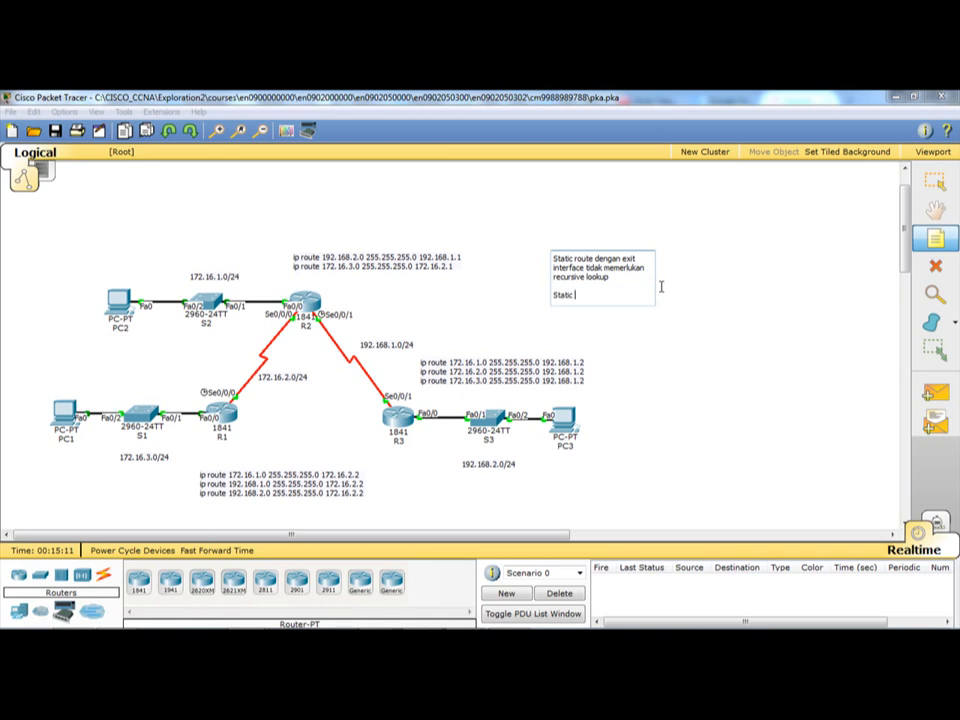
type(" route dengan next-hop ip address memerlukan recu")
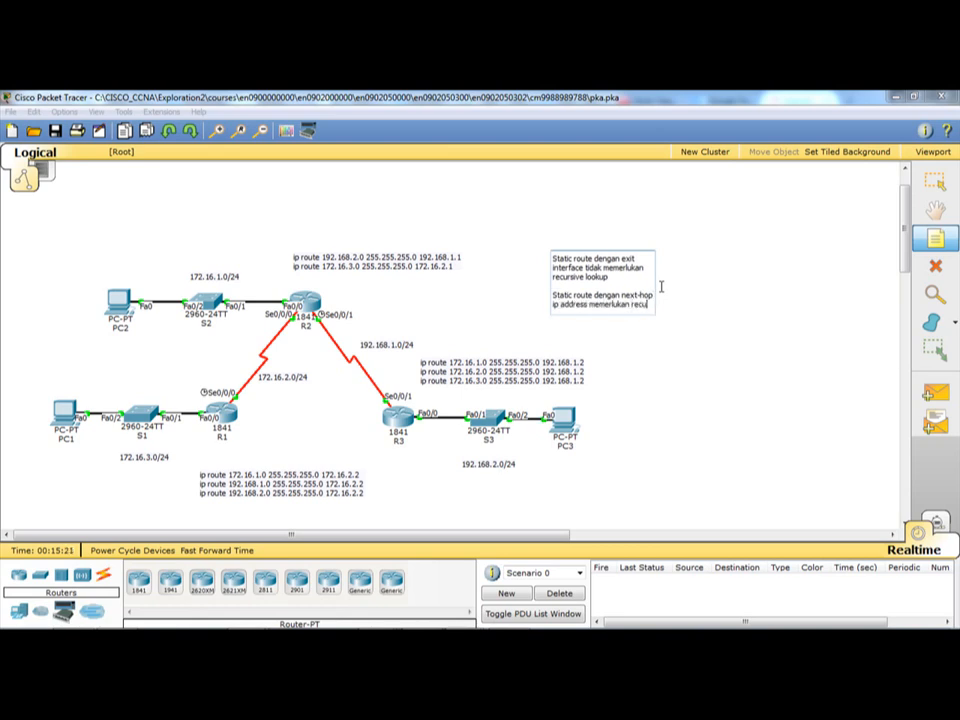
type("rsive lookup")
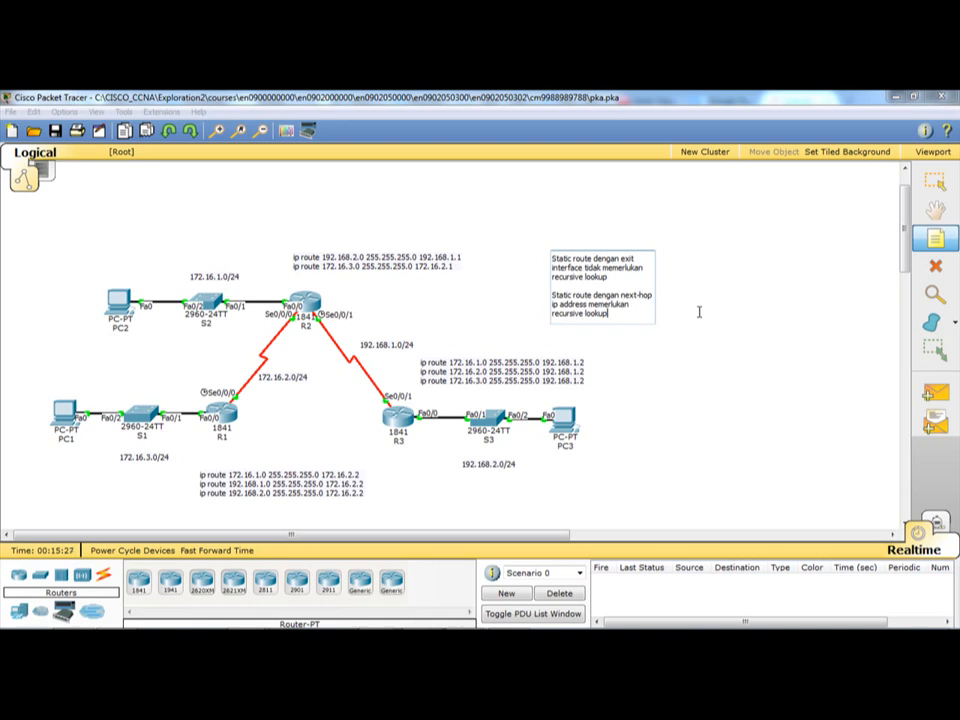
left_click(699, 312)
left_click_drag(663, 280, 641, 279)
left_click(658, 335)
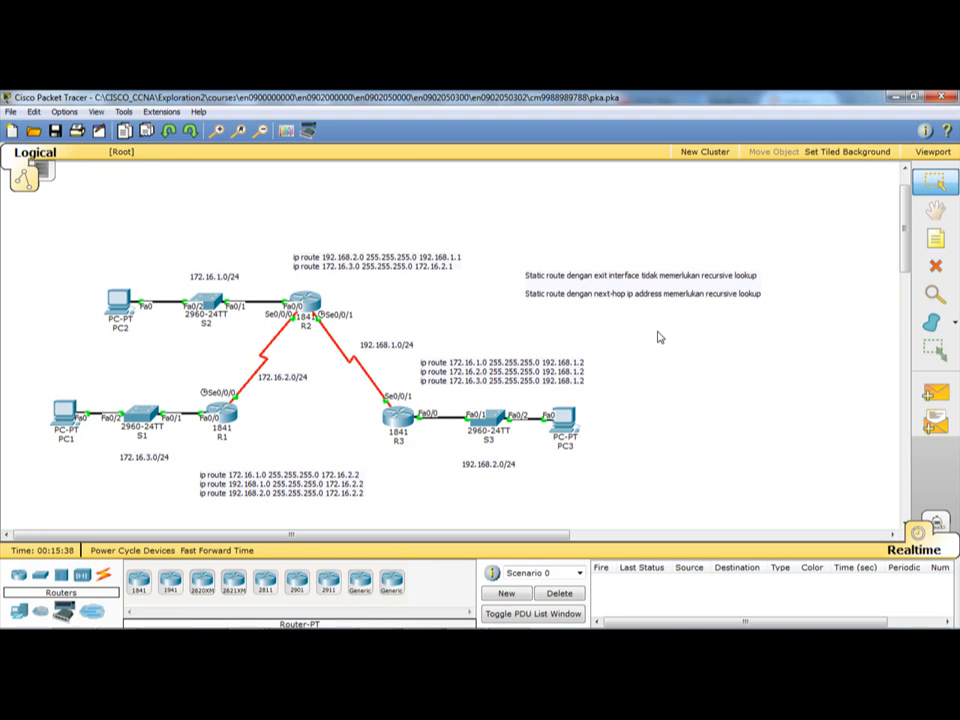
Number the note's two statements by putting "1." before the exit interface line and "2." before the next-hop line
left_click(526, 277)
type("1.")
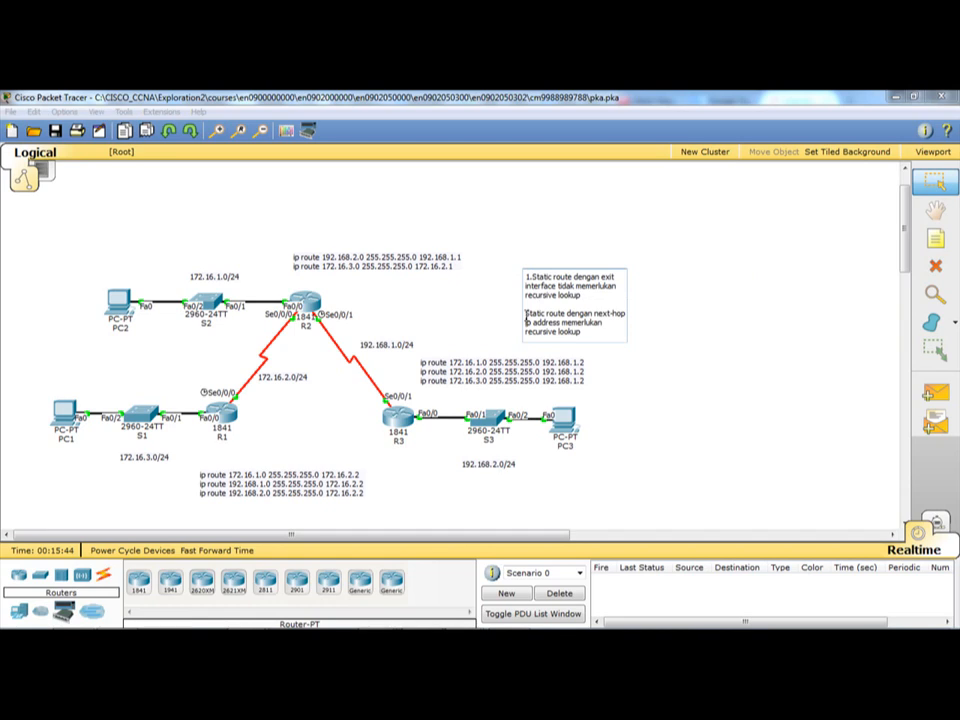
left_click(526, 312)
type("2.")
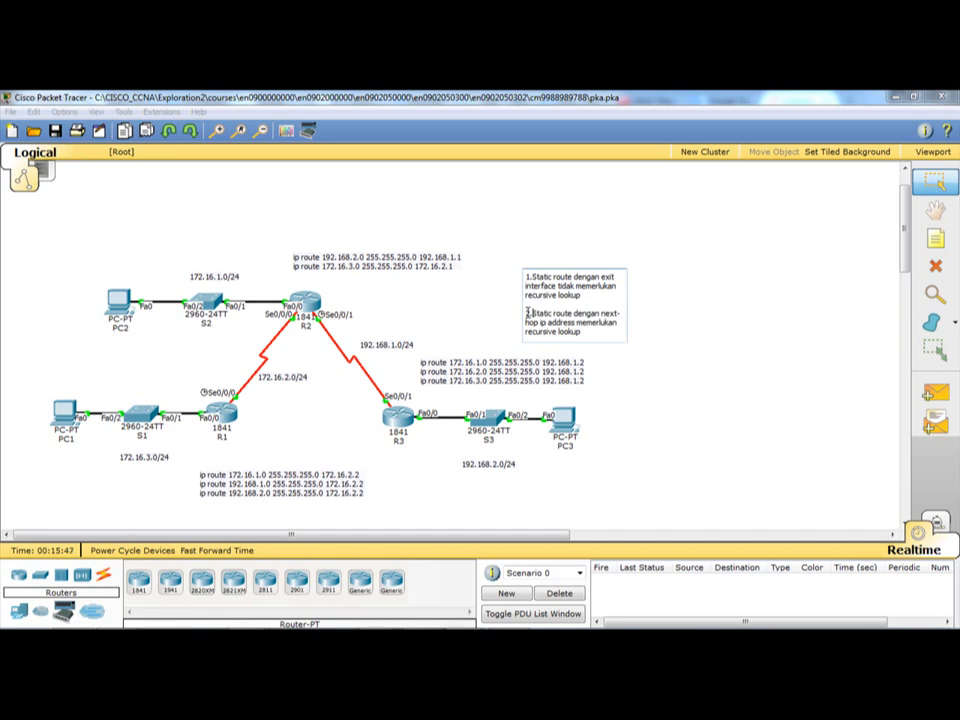
left_click(629, 356)
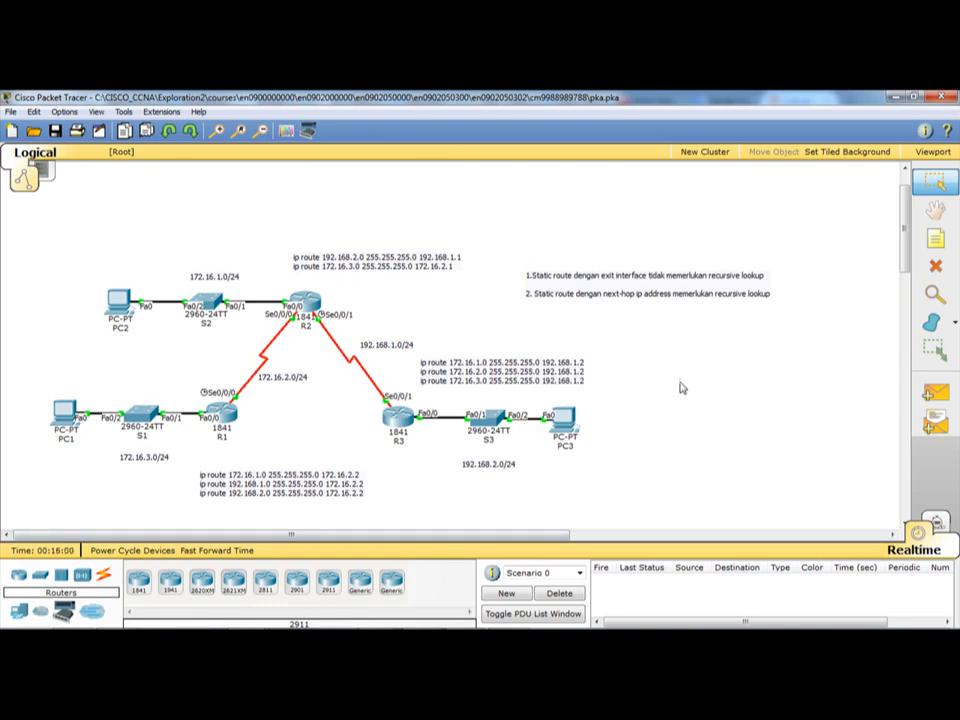
Test connectivity with a simple PDU from PC1 to PC2 and fire it again
left_click(936, 398)
left_click(78, 420)
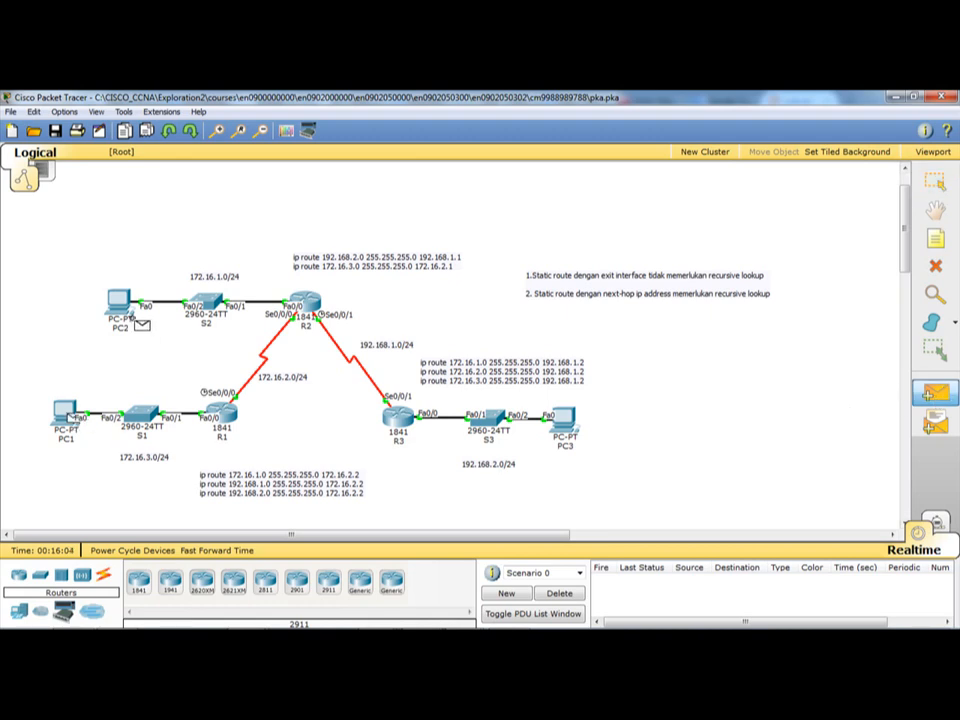
left_click(119, 300)
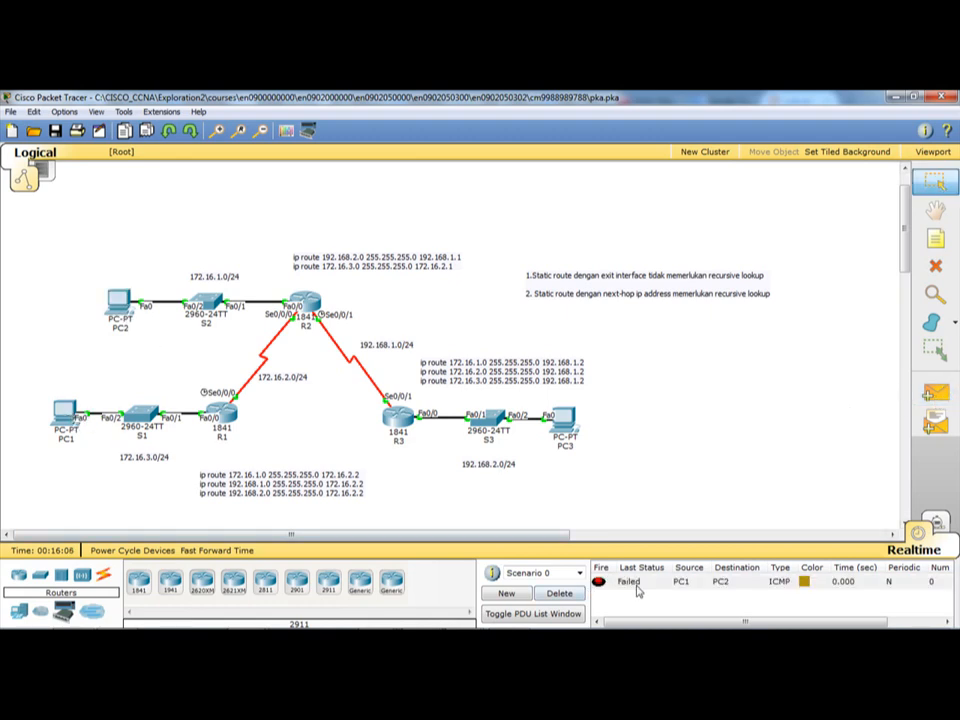
left_click(606, 584)
left_click(599, 584)
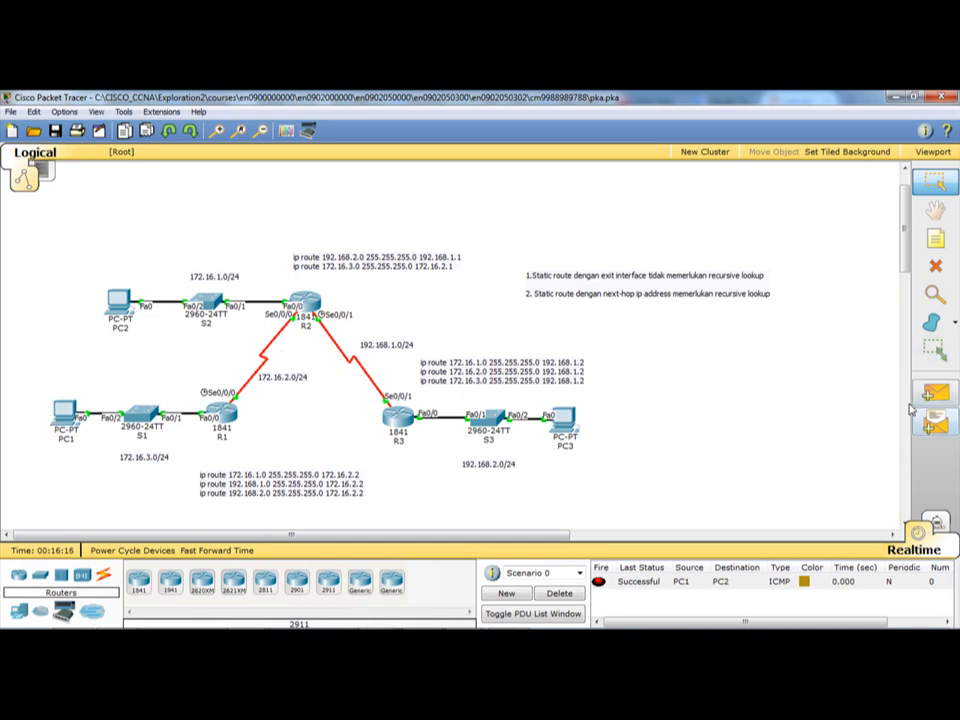
Test connectivity with a simple PDU from PC1 to PC3 and fire it a second time
left_click(935, 393)
key("Escape")
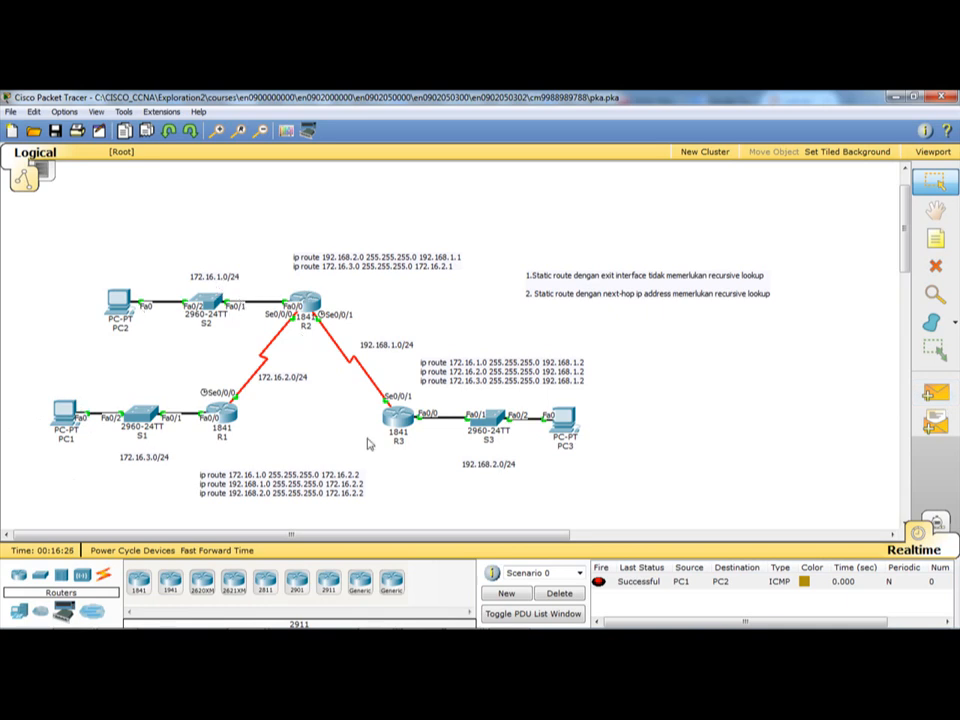
key("p")
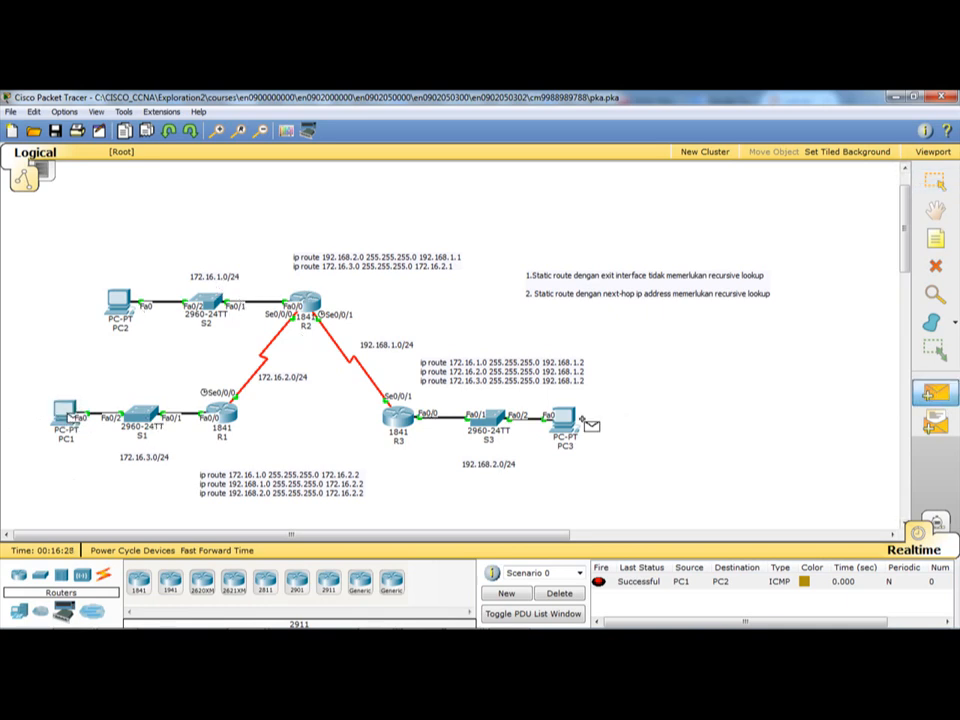
left_click(75, 420)
left_click(563, 420)
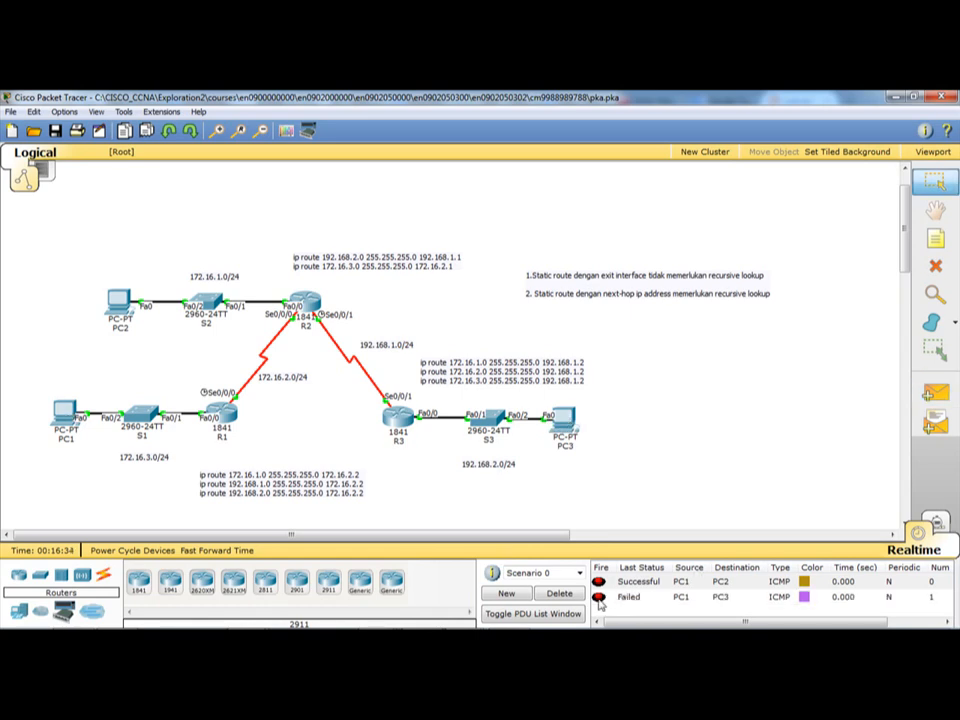
left_click(598, 597)
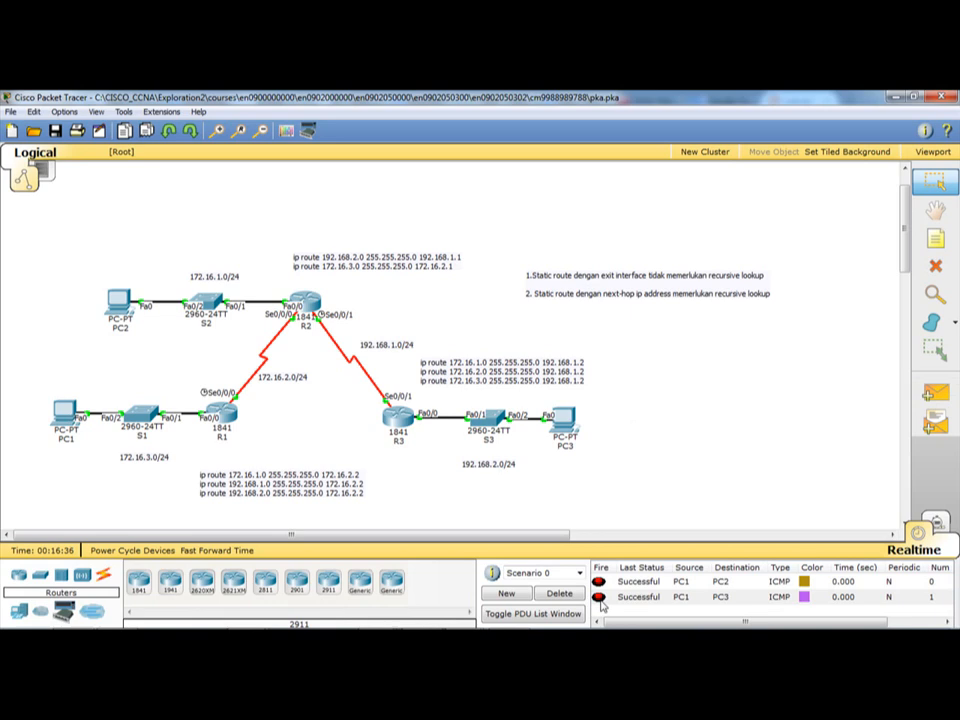